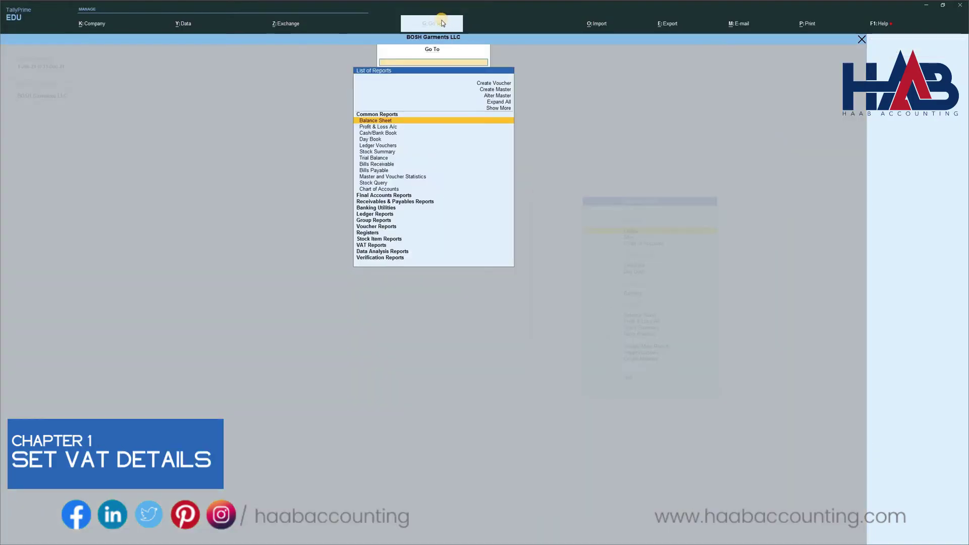
Go to Alter Master and open the company's VAT Registration Details.
left_click(442, 23)
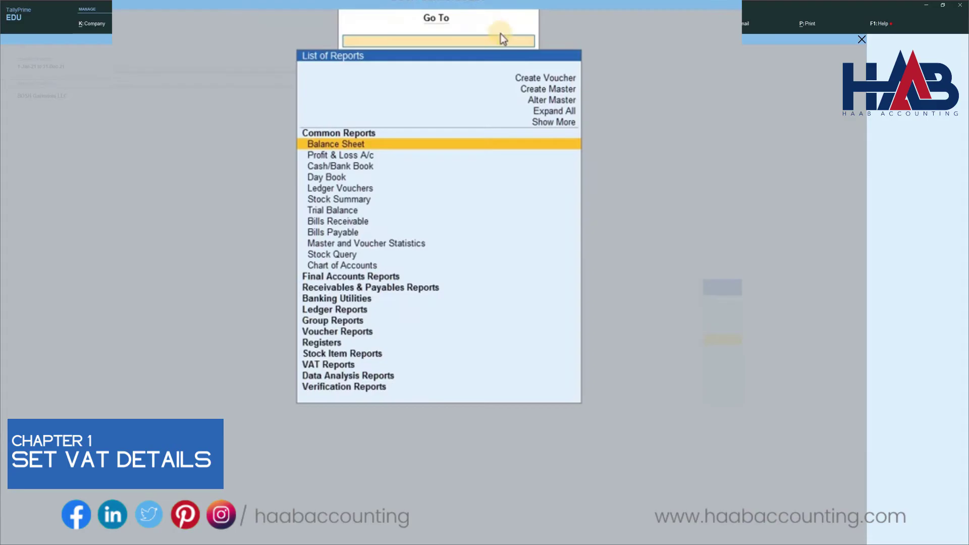
left_click(556, 101)
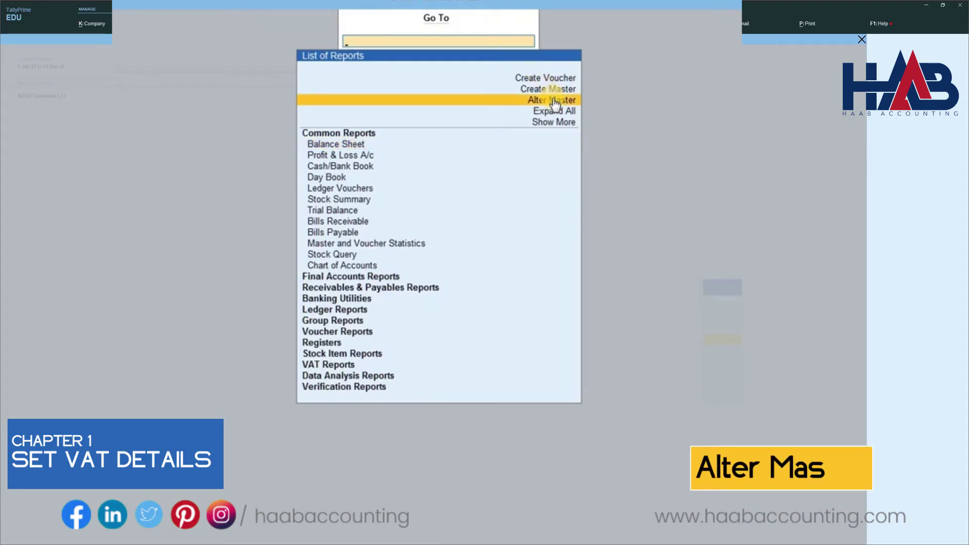
key("Return")
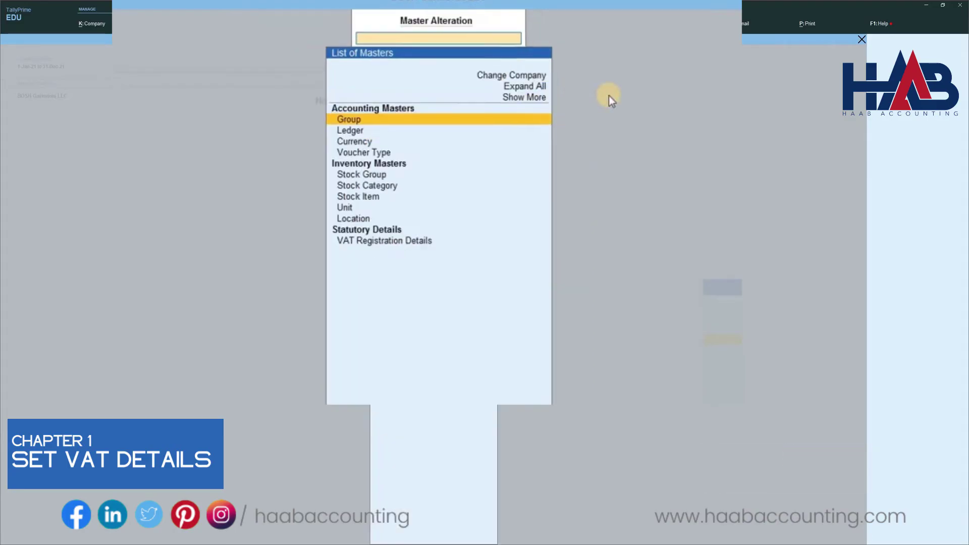
left_click(426, 246)
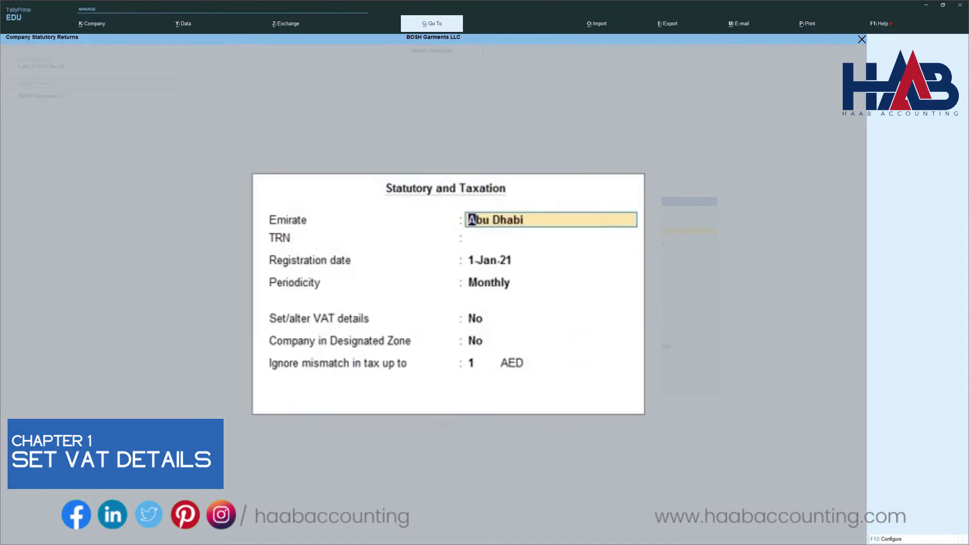
Enter the company's TRN and set VAT periodicity to Quarterly starting 1-Jan-21.
left_click(518, 237)
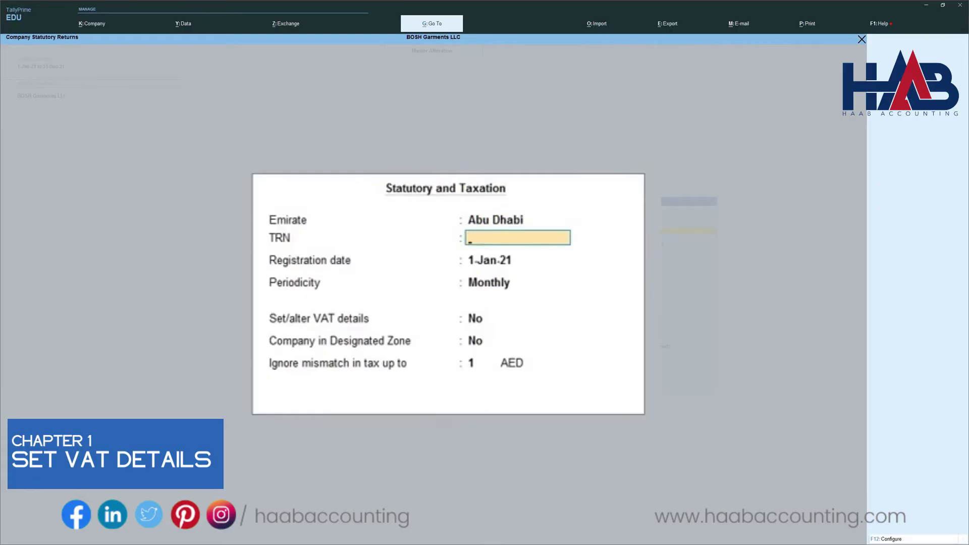
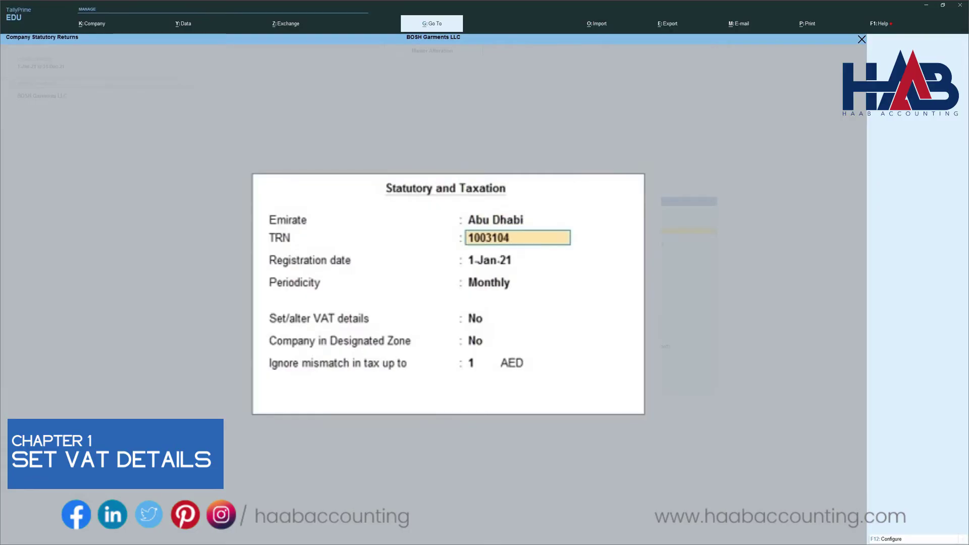
key("Return")
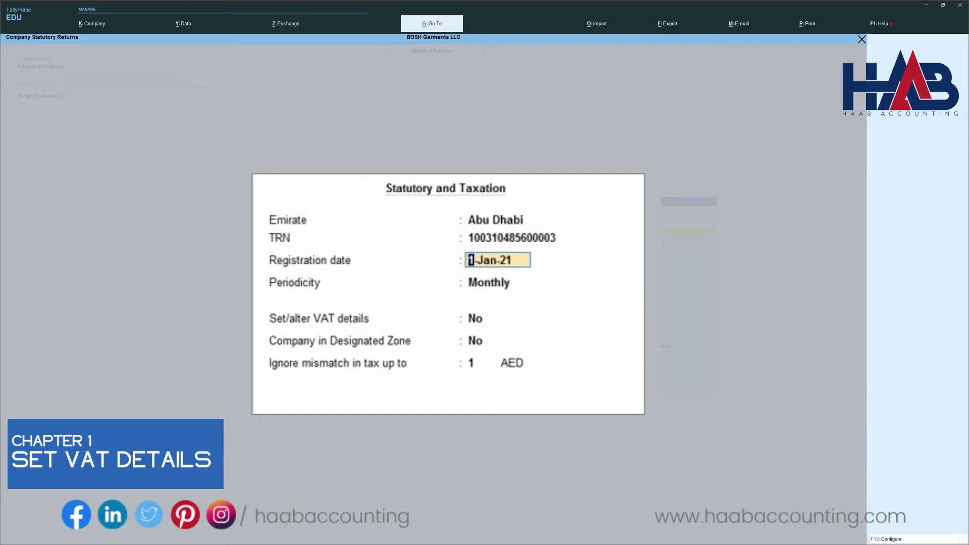
key("Return")
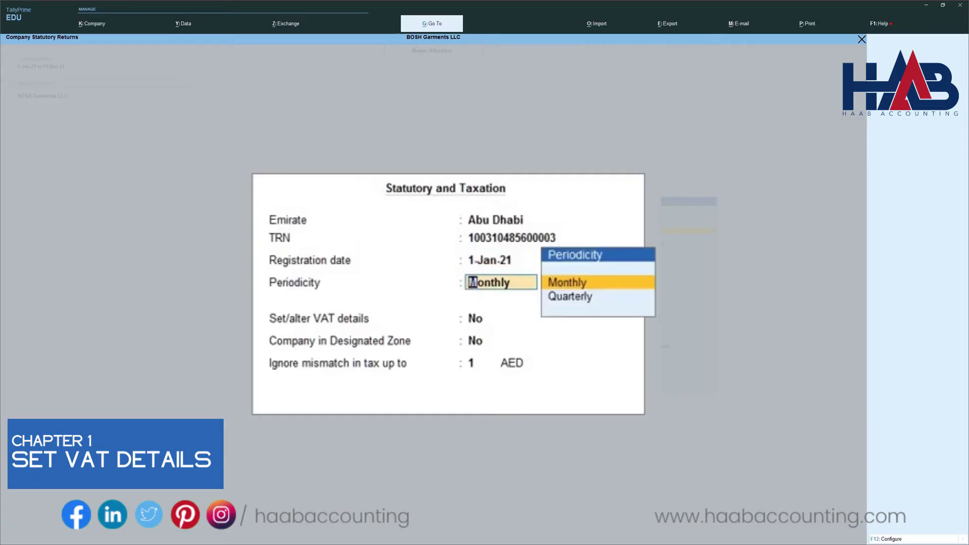
key("Down")
key("Return")
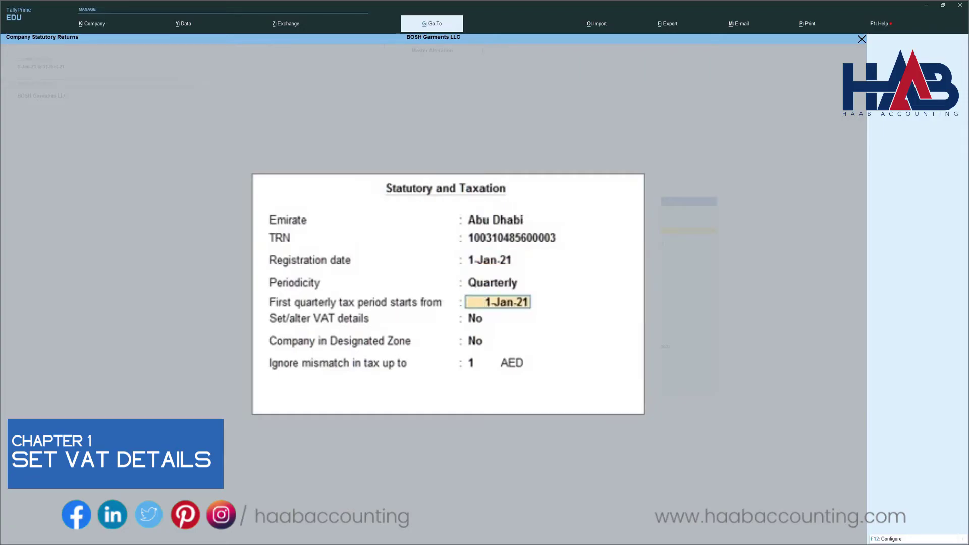
key("Return")
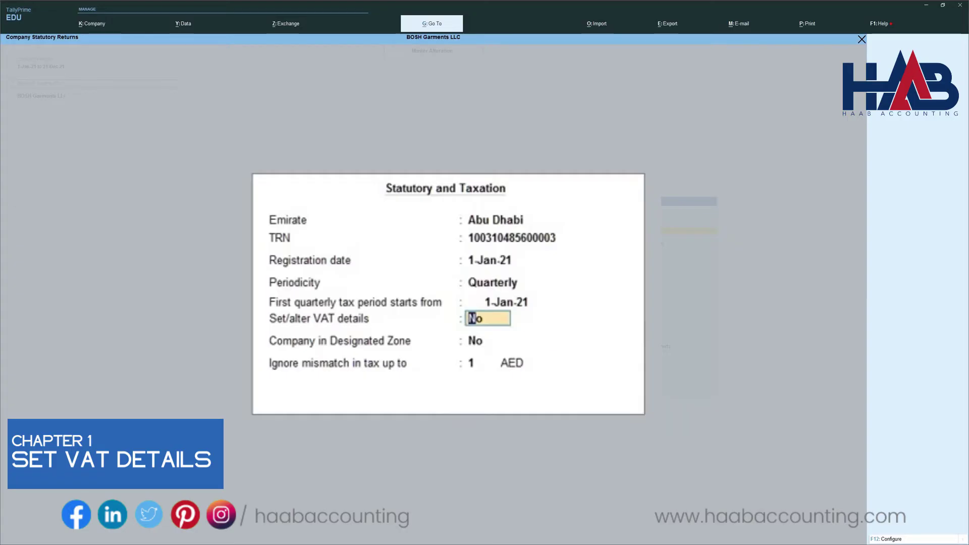
Turn on VAT rate details as Taxable at 5% and save the registration.
type("y")
key("Return")
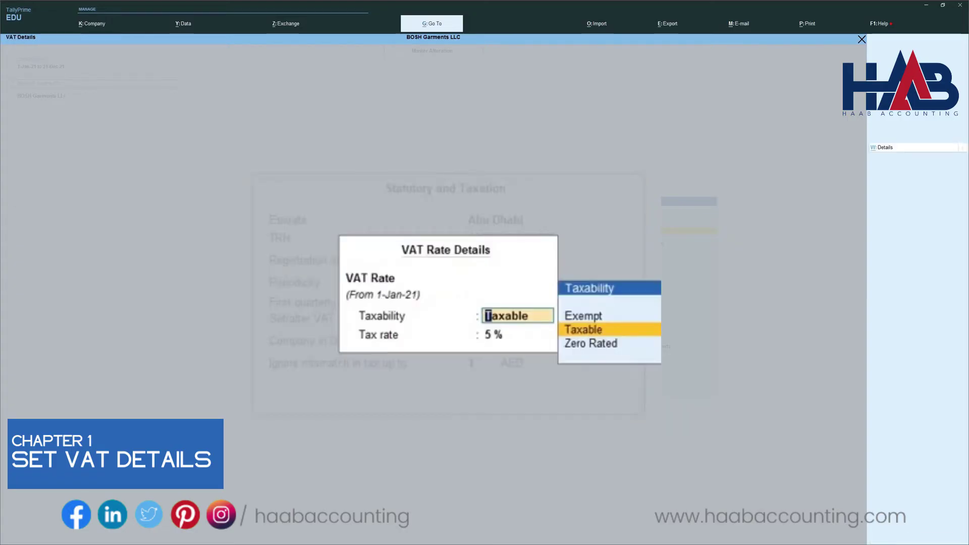
key("Return")
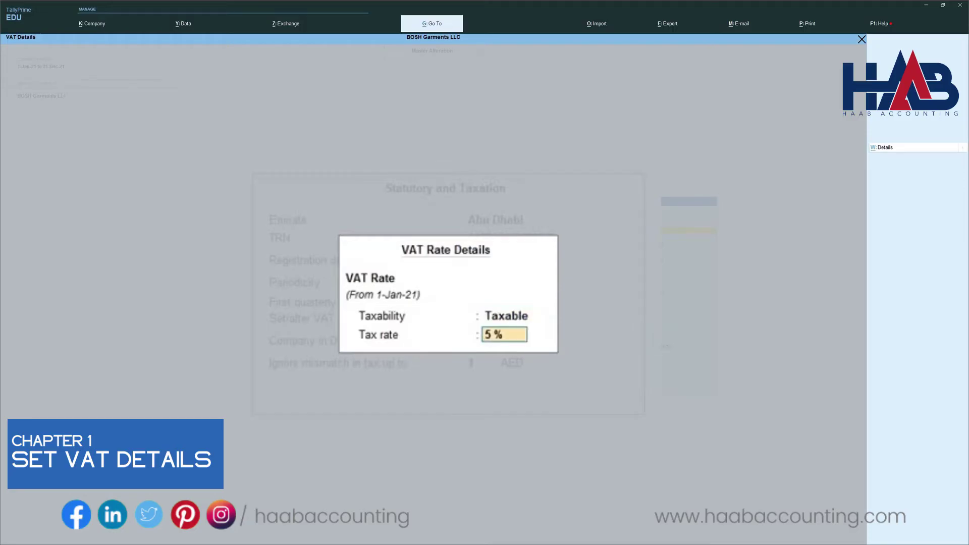
key("Return")
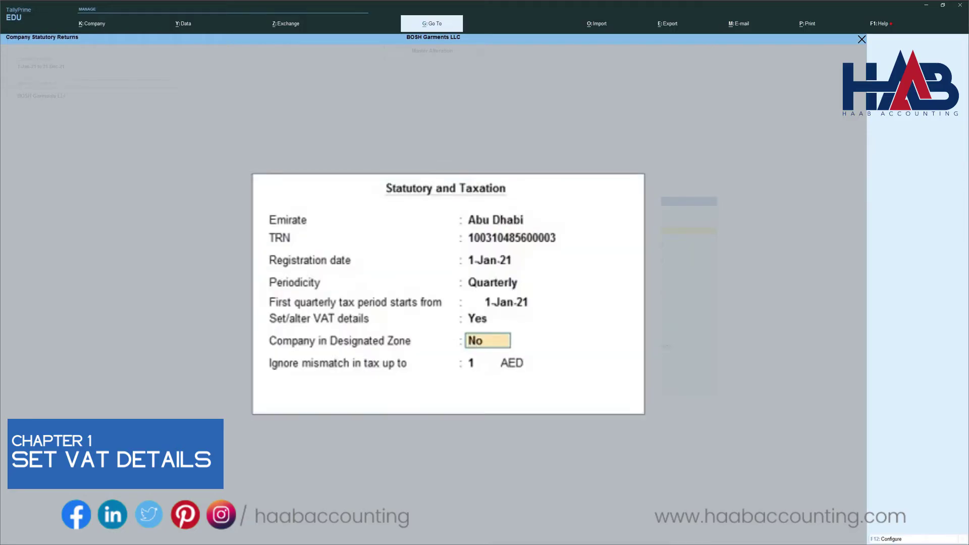
key("Return")
key("Return")
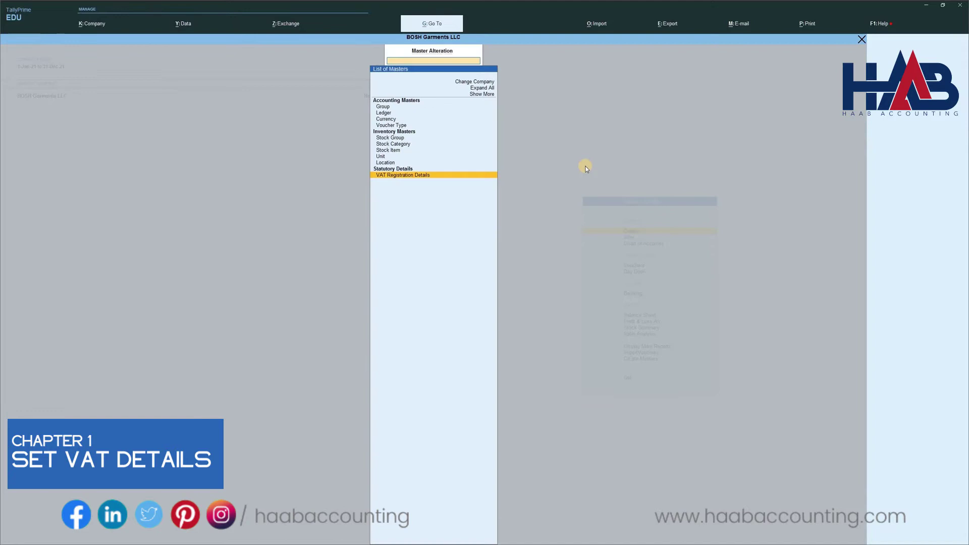
Confirm Enable Value Added Tax (VAT) is Yes in Company Features.
key("Escape")
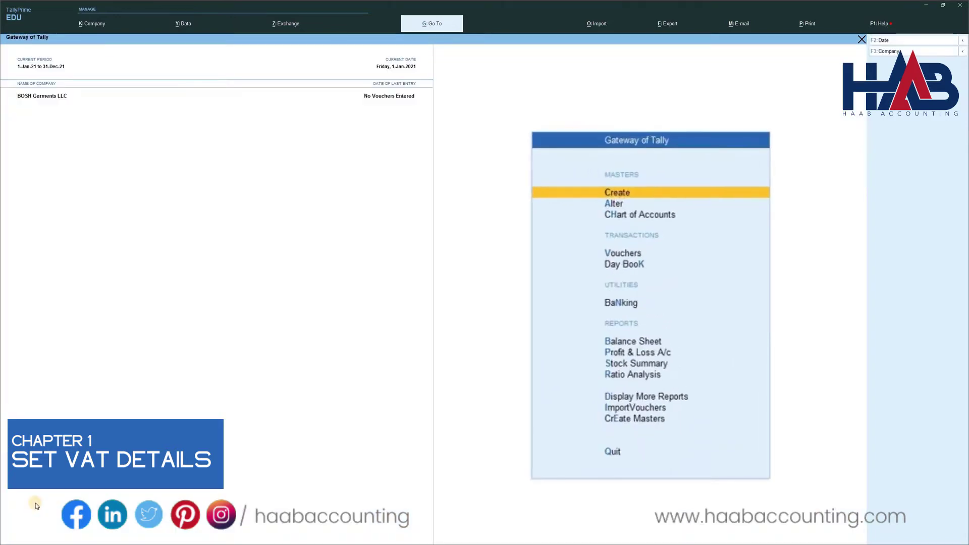
key("F11")
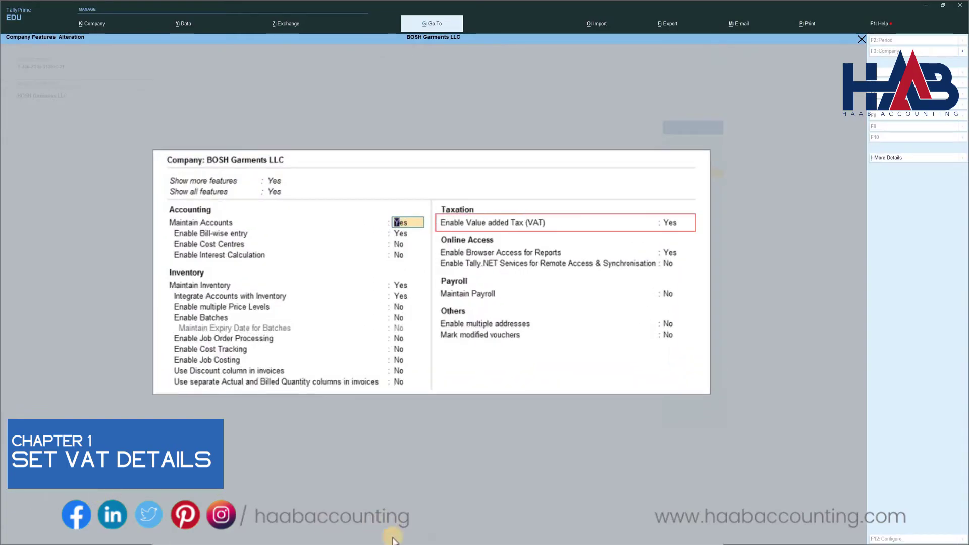
left_click(669, 224)
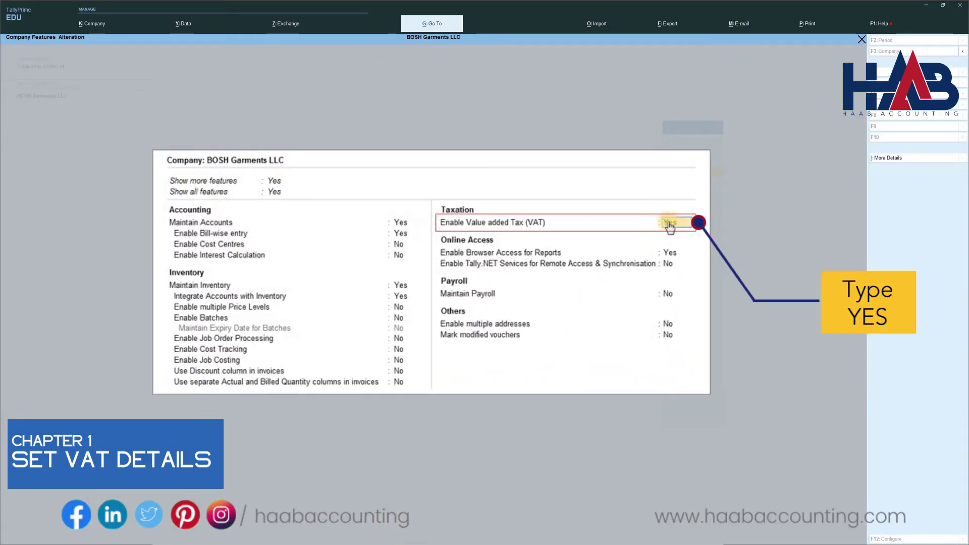
key("Return")
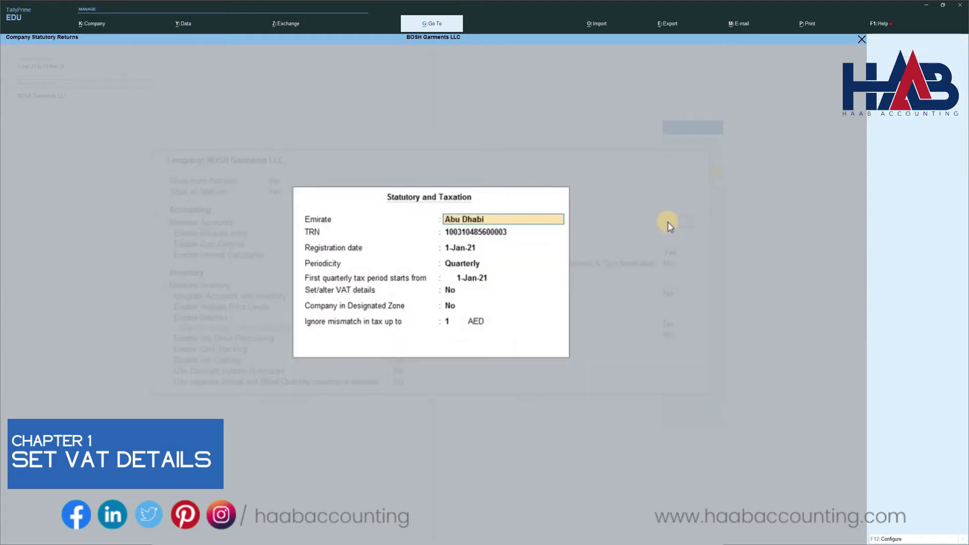
key("Return")
key("Return")
key("Return")
key("Return")
key("Return")
key("Return")
key("Return")
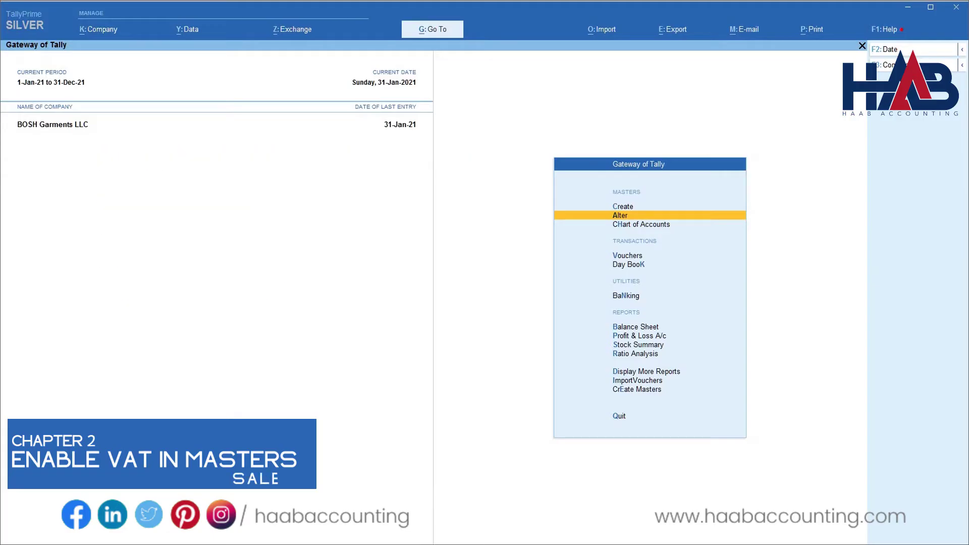
key("Return")
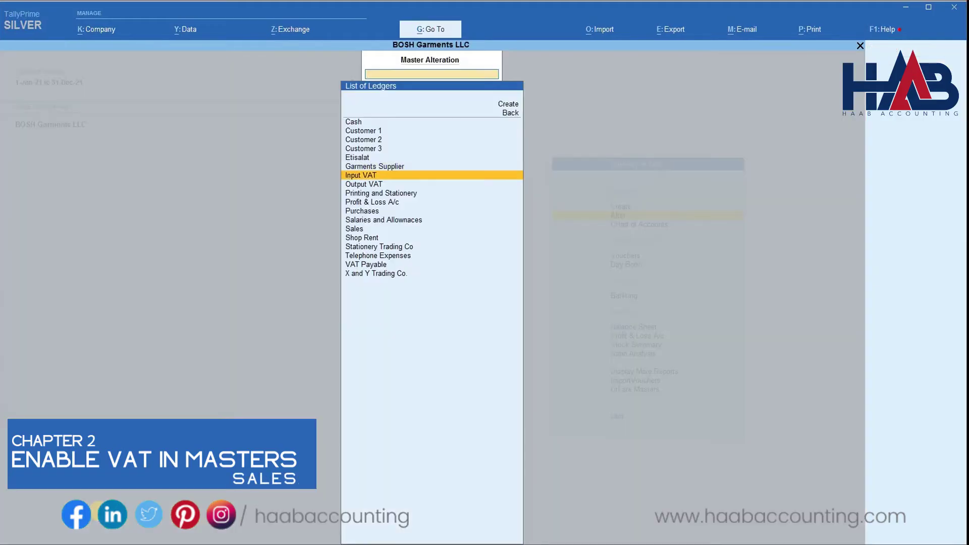
key("Down")
key("Down")
key("Down")
key("Down")
key("Down")
key("Down")
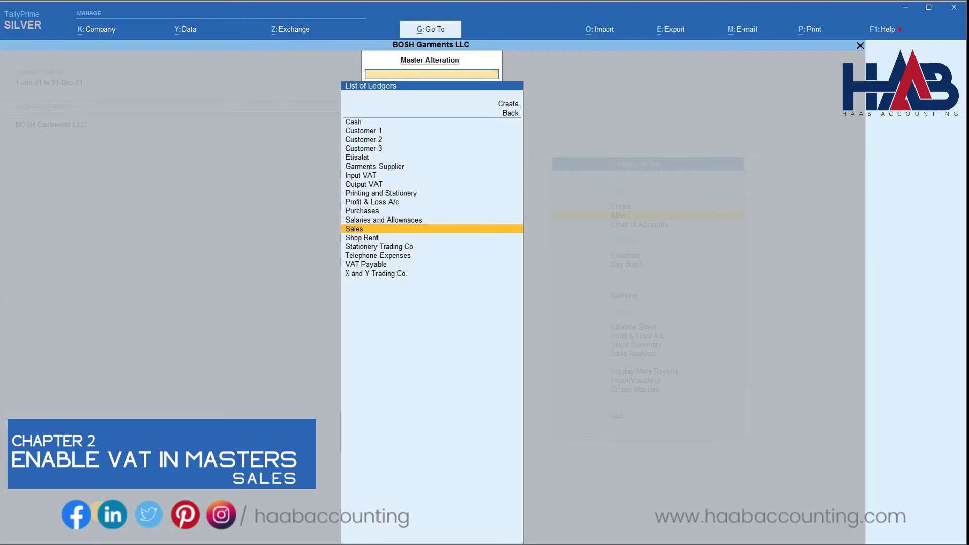
key("Return")
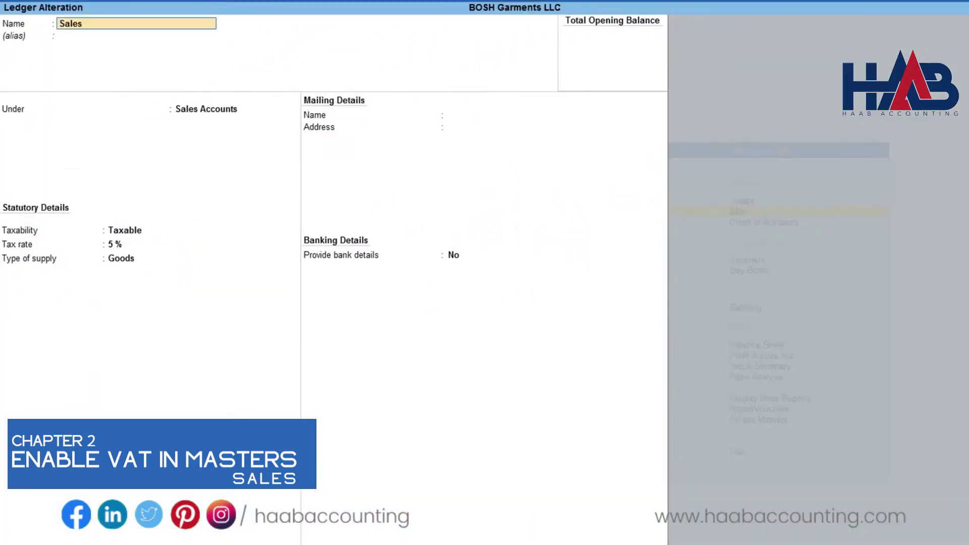
key("Escape")
key("Up")
key("Up")
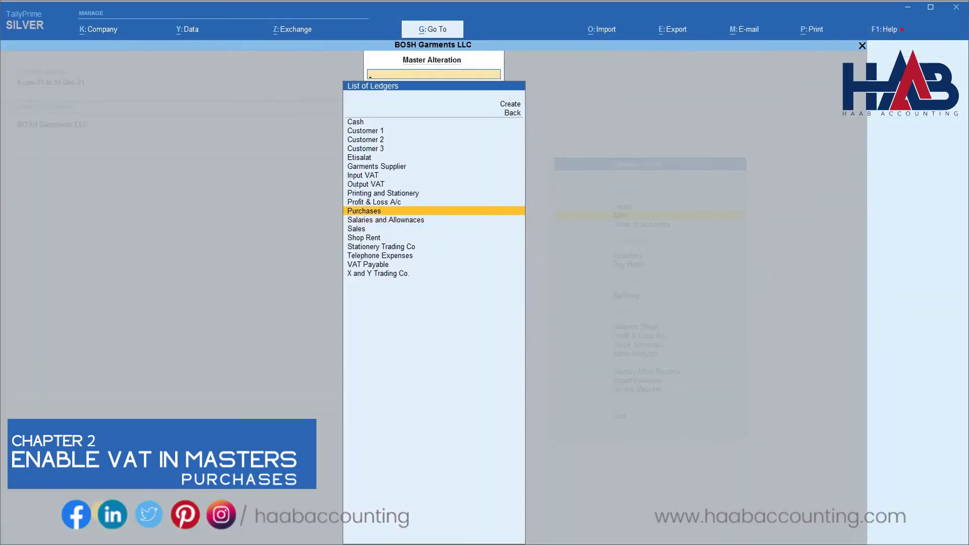
key("Return")
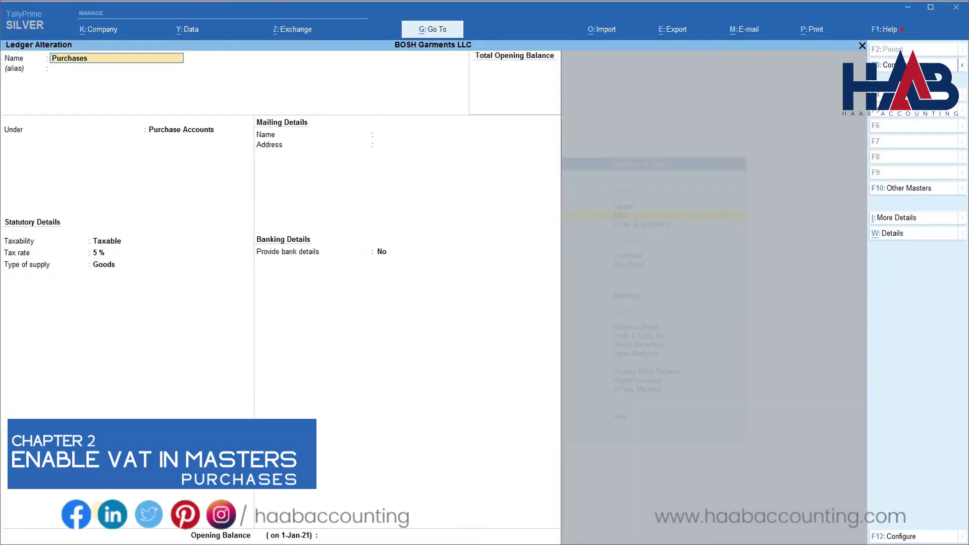
key("Escape")
key("Escape")
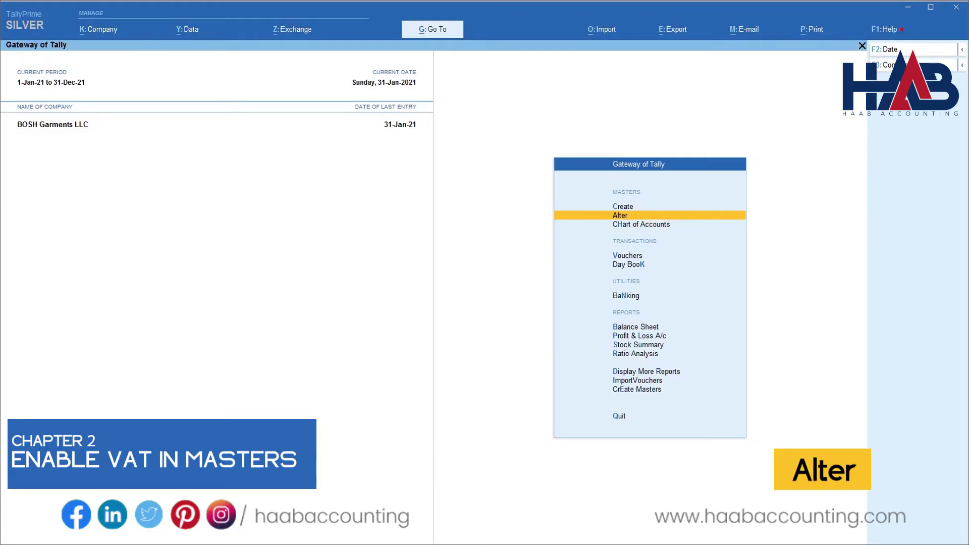
Open the Customer 1 ledger for alteration.
key("Return")
key("Down")
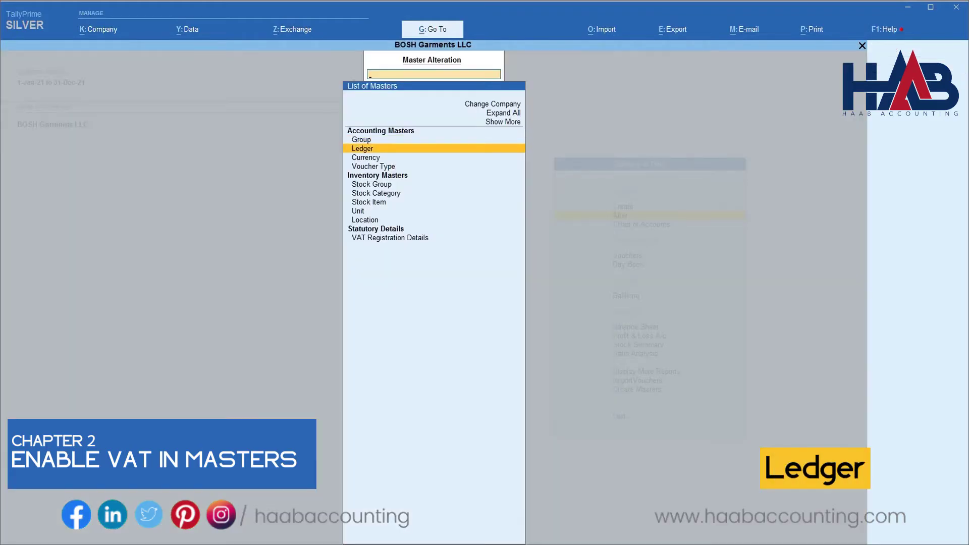
key("Return")
key("Down")
key("Return")
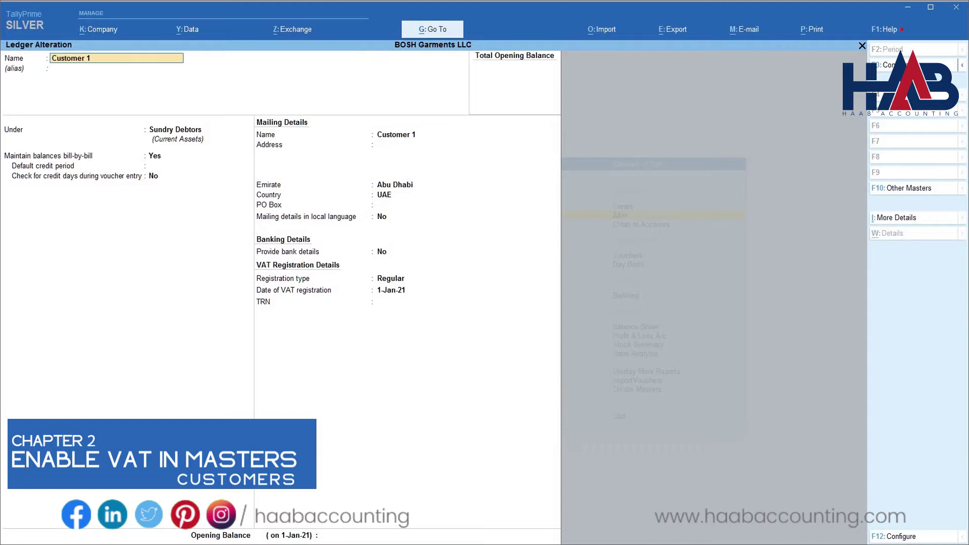
Keep Regular registration dated 1-Jan-21, enter the customer's TRN, and save.
key("Return")
key("Return")
key("Return")
key("Return")
key("Return")
key("Return")
key("Return")
key("Return")
key("Return")
key("Return")
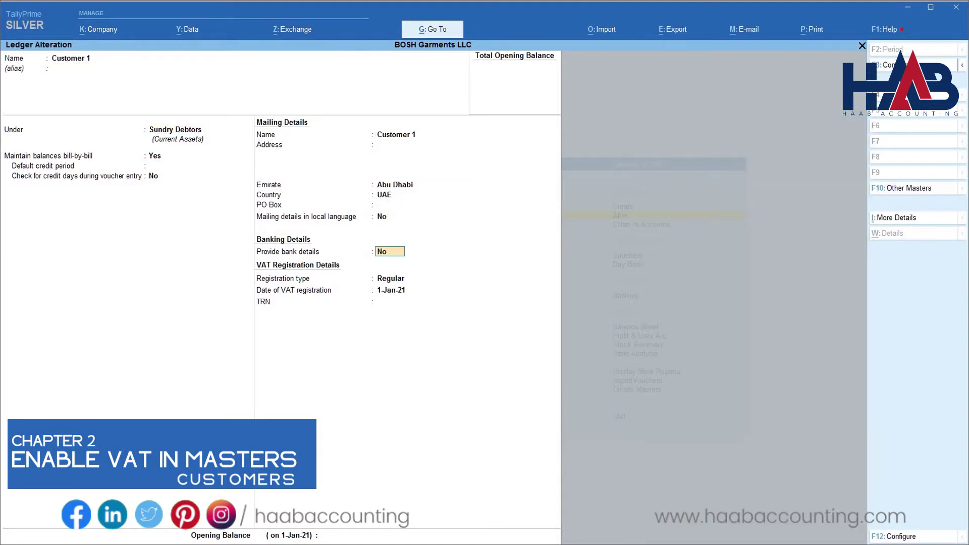
key("Return")
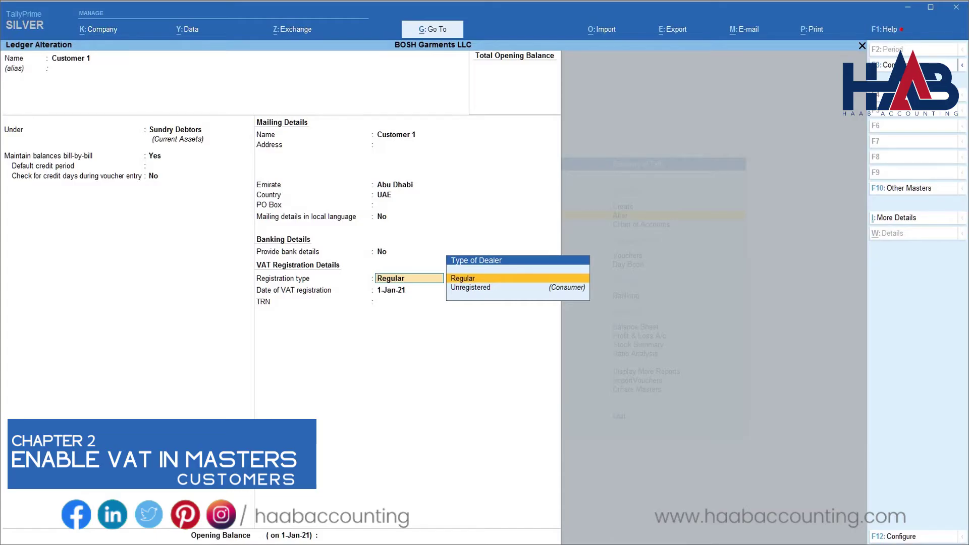
key("Return")
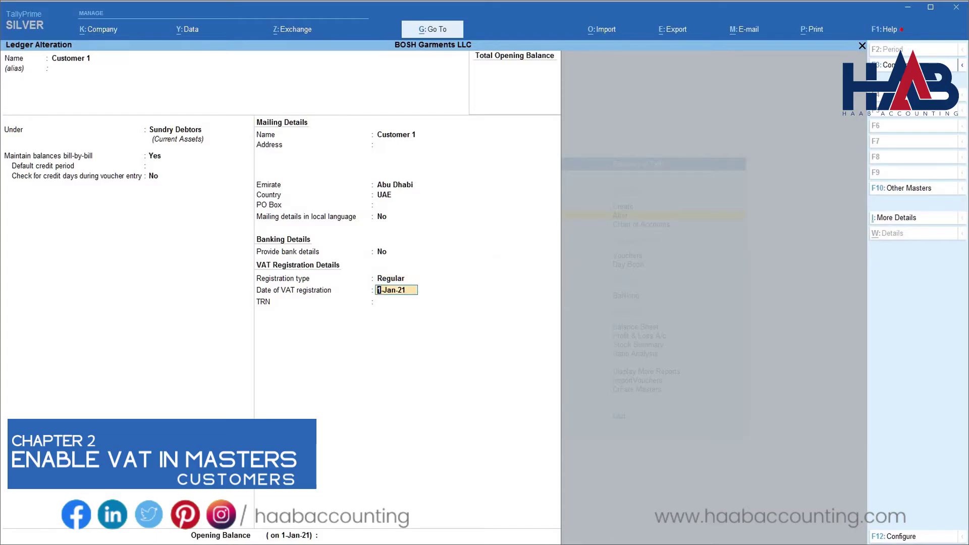
key("Return")
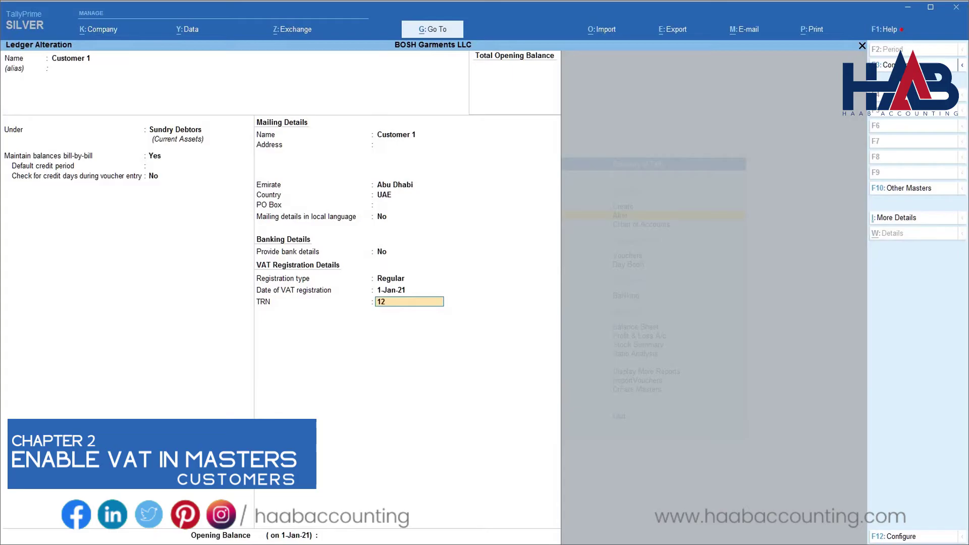
key("Return")
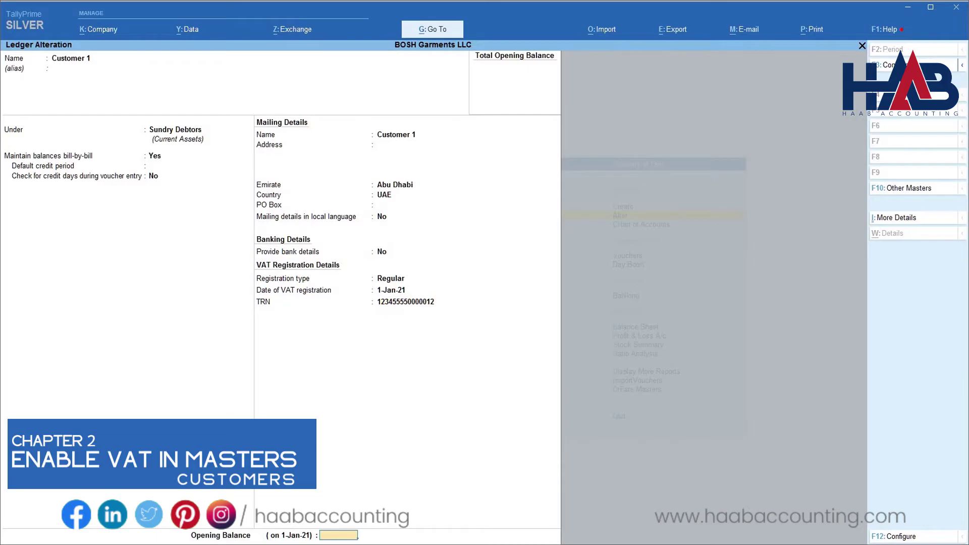
key("Return")
key("Return")
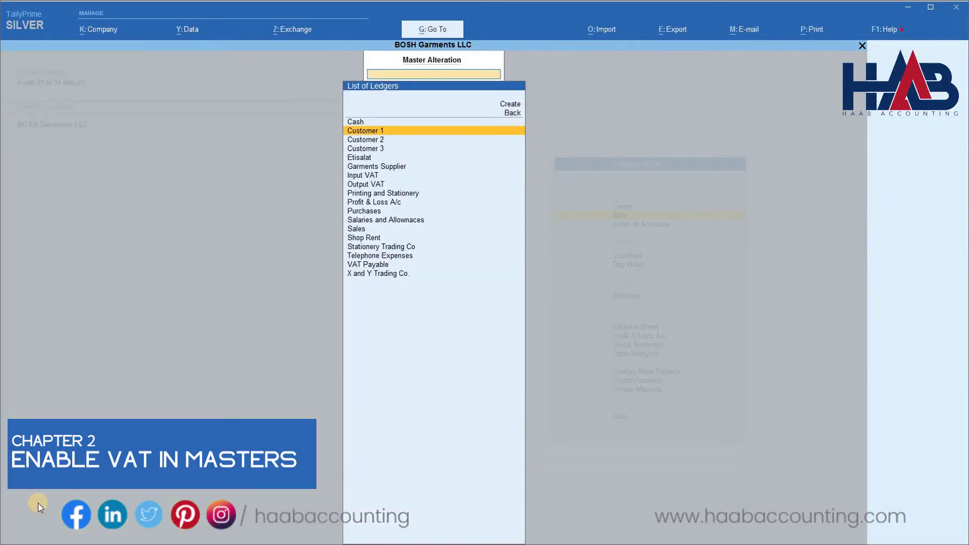
Open the Etisalat ledger and move to its VAT registration details.
key("Down")
key("Down")
key("Down")
key("Return")
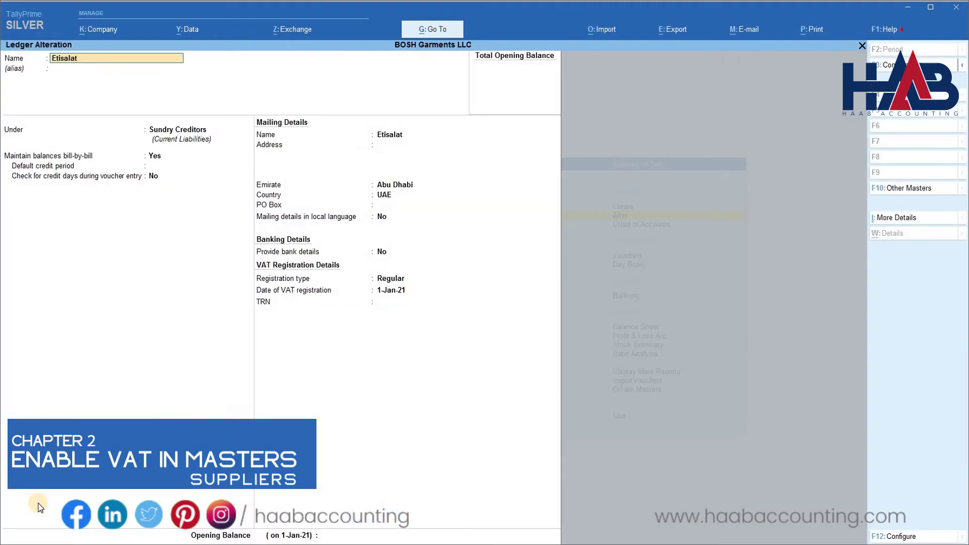
key("Return")
key("Return")
key("Return")
key("Return")
key("Return")
key("Return")
key("Return")
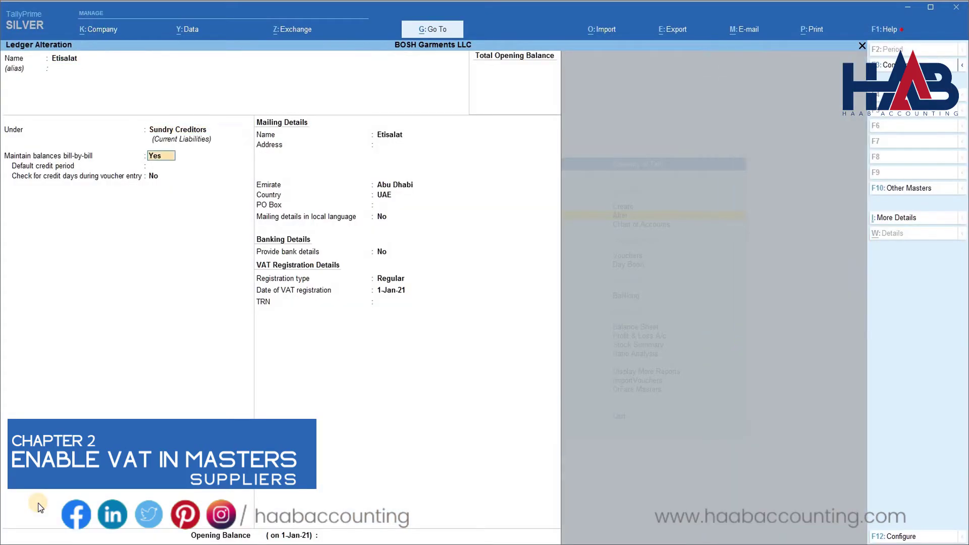
key("Return")
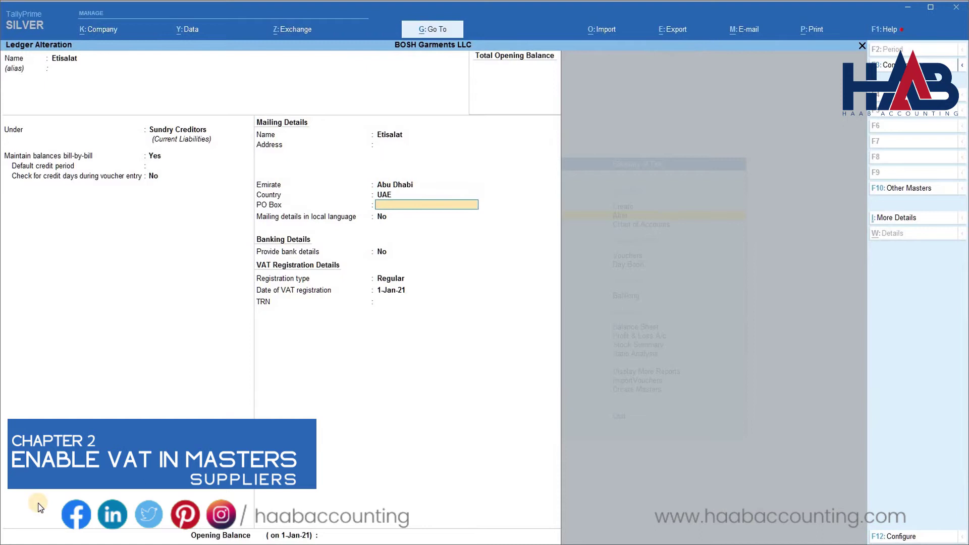
key("Return")
key("Return")
key("Return")
key("Return")
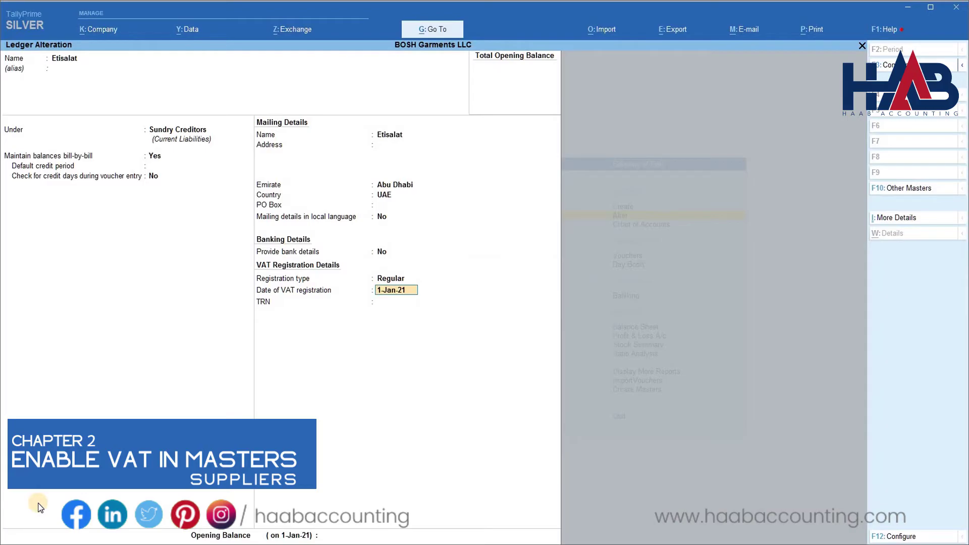
Set Etisalat's VAT registration date to 1-Jan-18, enter its TRN, and save.
key("Return")
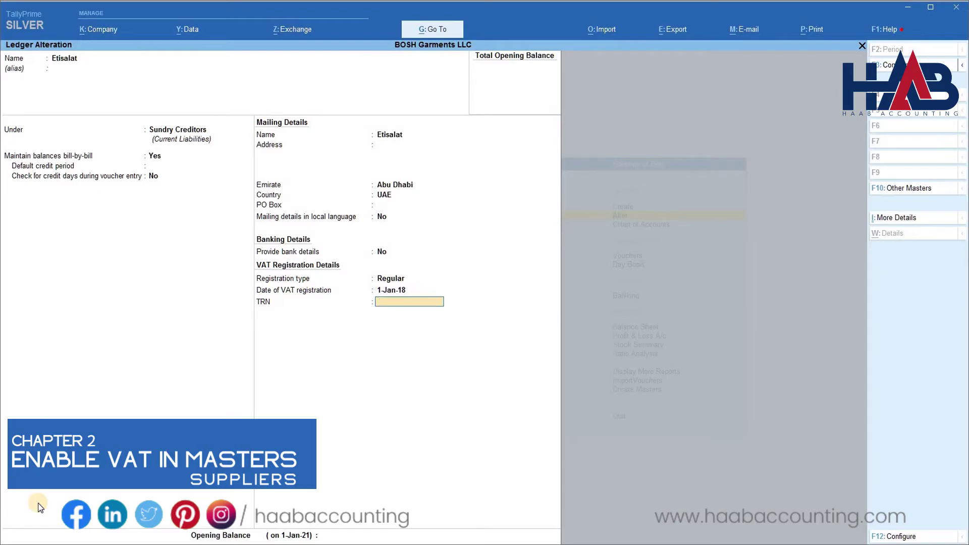
key("Return")
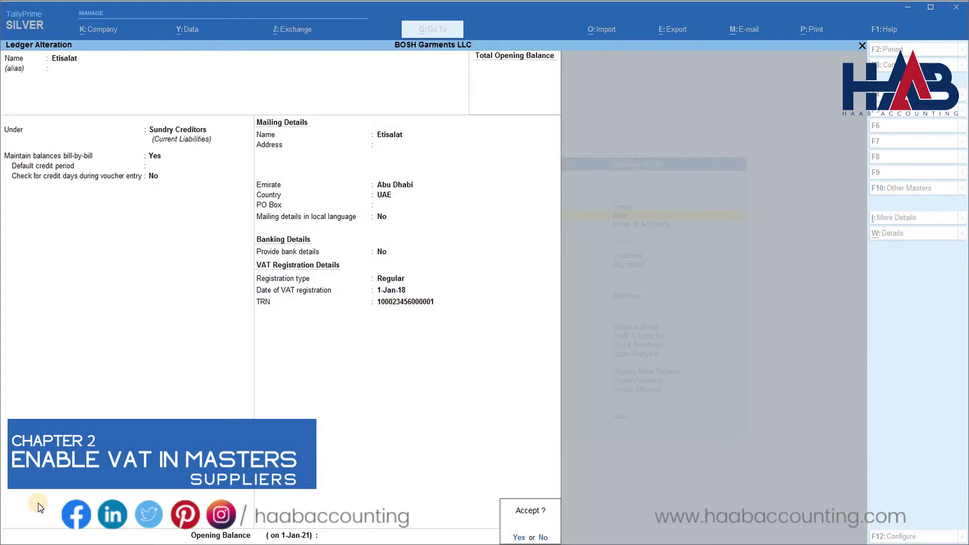
key("Return")
key("Down")
key("Down")
Make Telephone Expenses Taxable at a 5% rate with Services as the supply type.
key("Down")
key("Down")
key("Down")
key("Down")
key("Down")
key("Down")
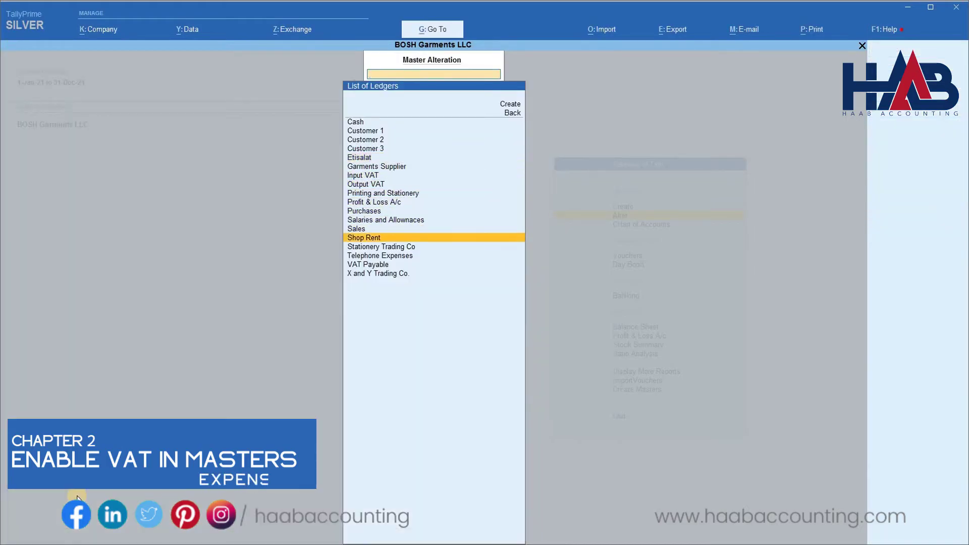
key("Down")
key("Down")
key("Return")
key("Return")
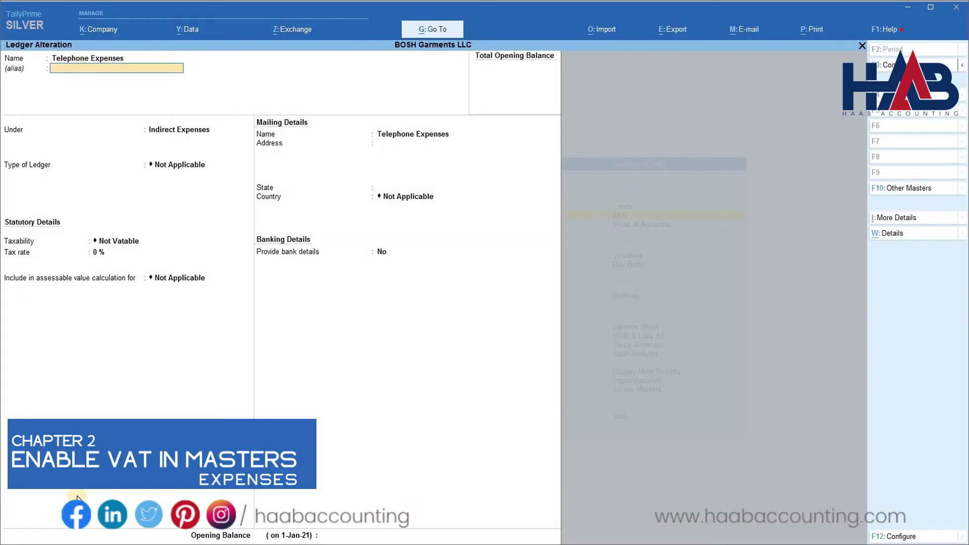
key("Return")
key("Return")
key("Return")
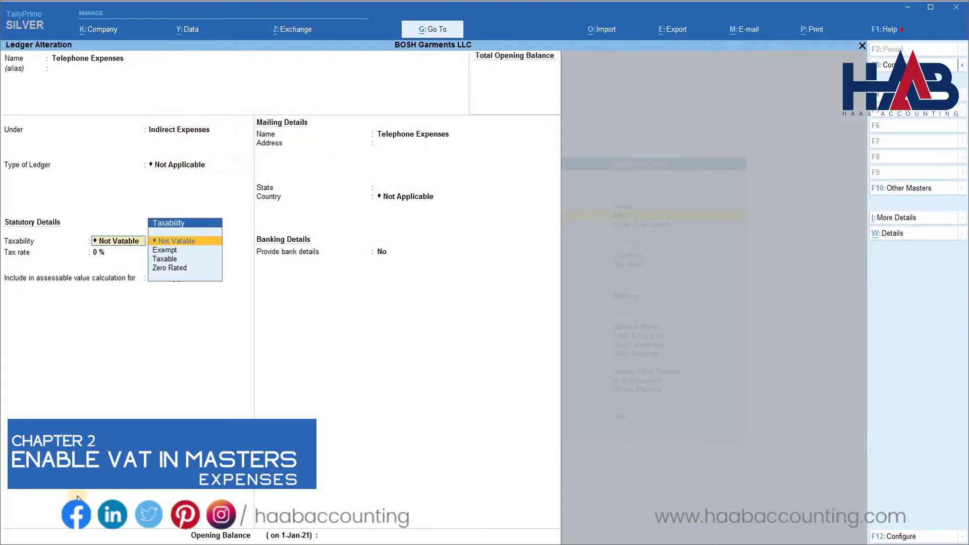
key("Down")
key("Down")
key("Return")
type("5")
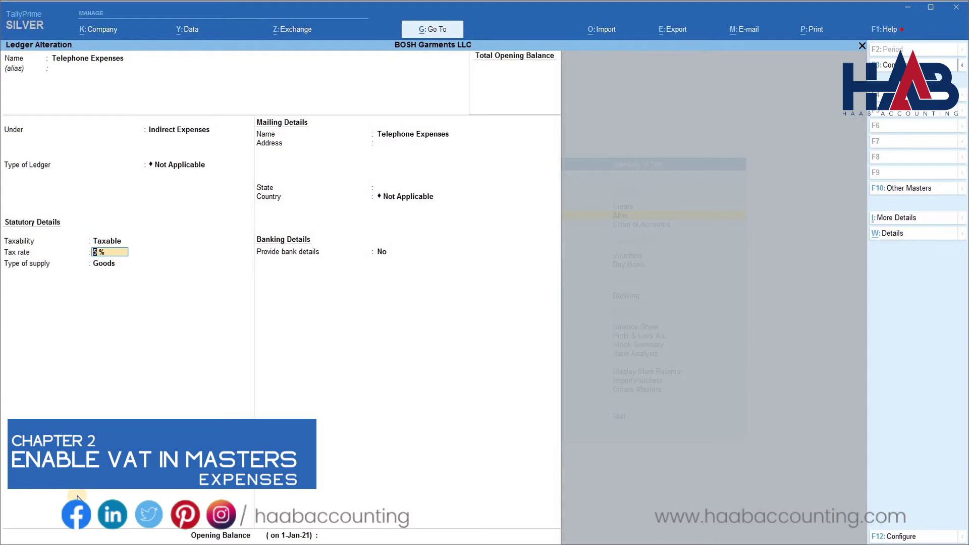
key("Return")
key("Down")
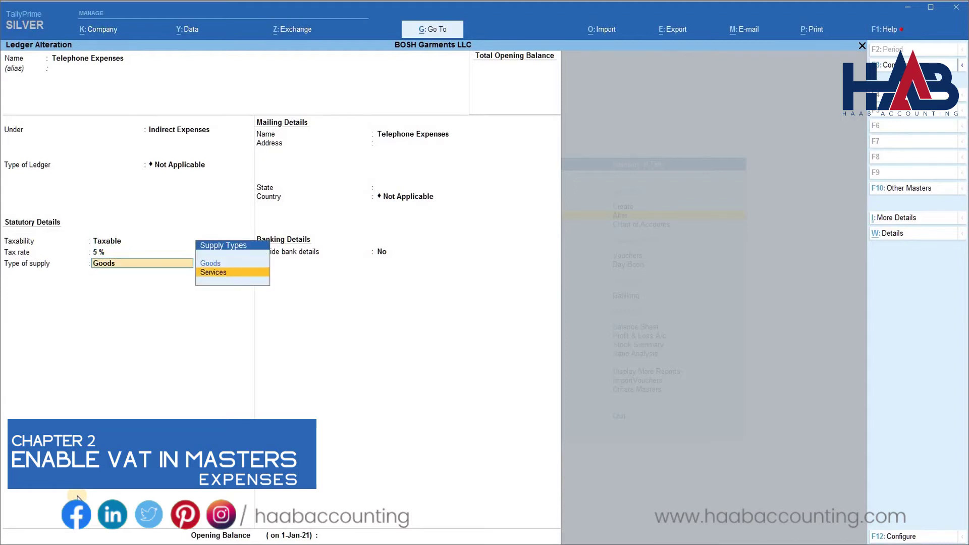
key("Return")
key("Return")
key("Return")
key("Return")
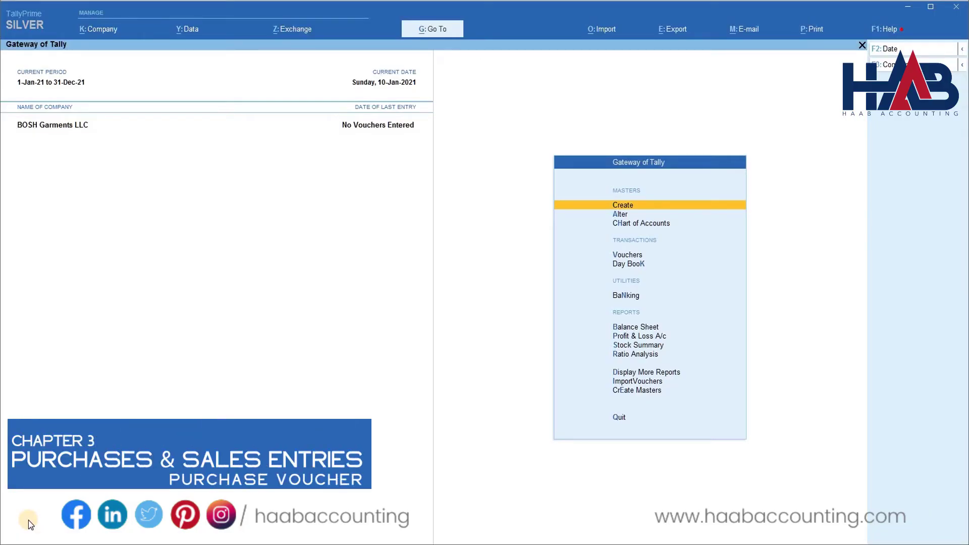
Start a purchase dated 5-Jan-21, invoice 123, from Garments Supplier to the Purchases ledger.
key("Down")
key("Down")
key("Down")
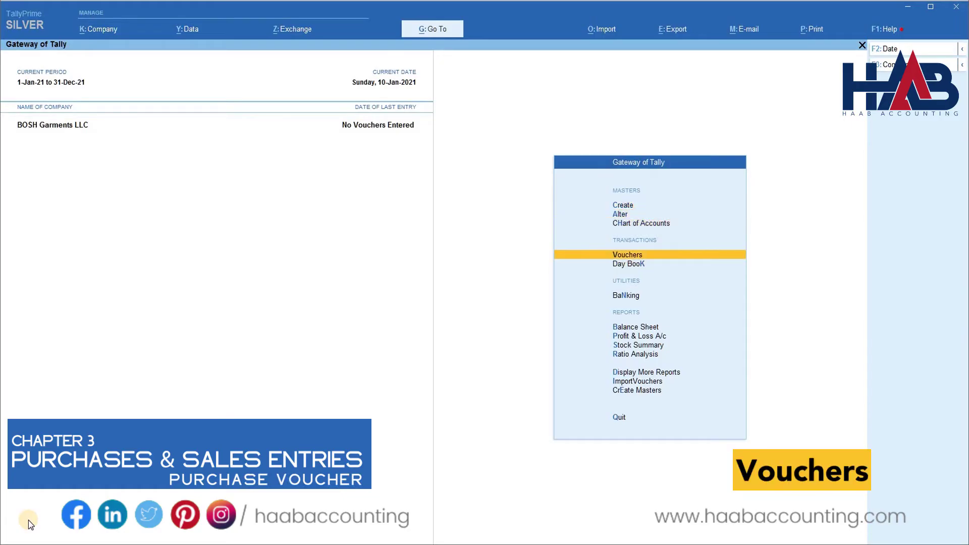
key("Return")
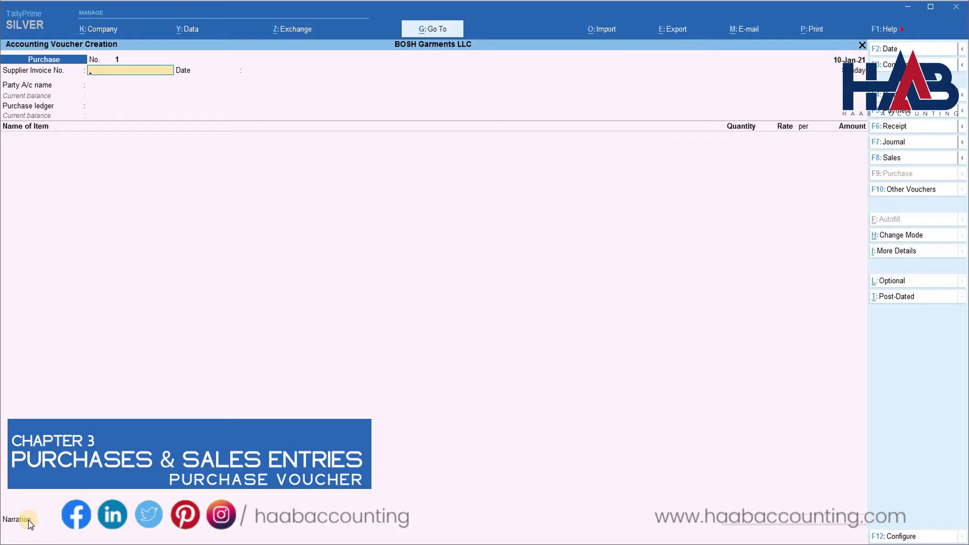
key("F2")
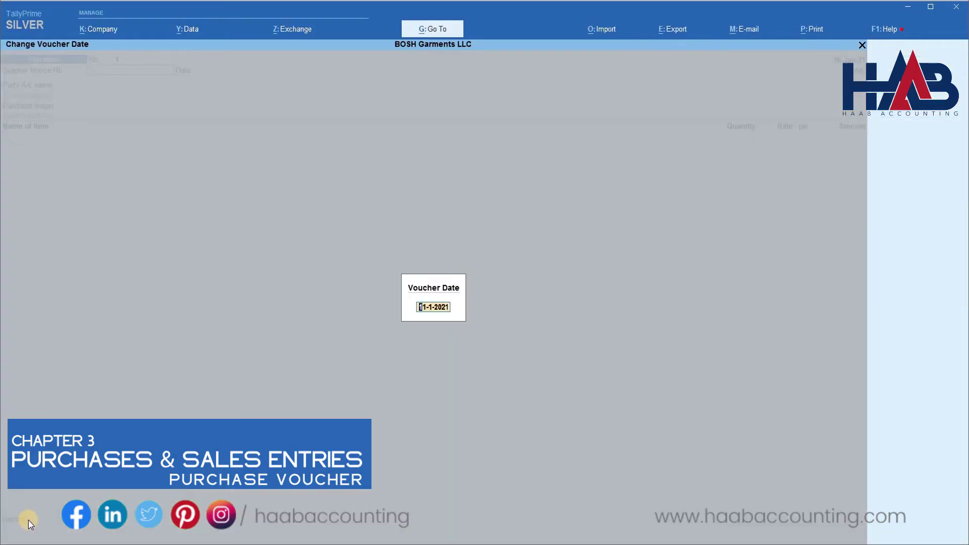
type("5-1")
key("Return")
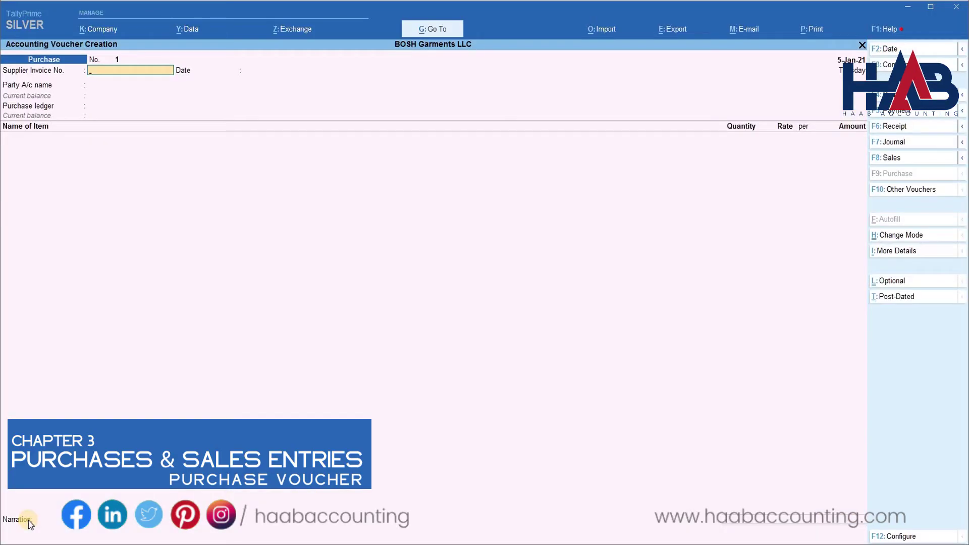
type("123")
key("Return")
key("Return")
key("Down")
key("Down")
key("Down")
key("Down")
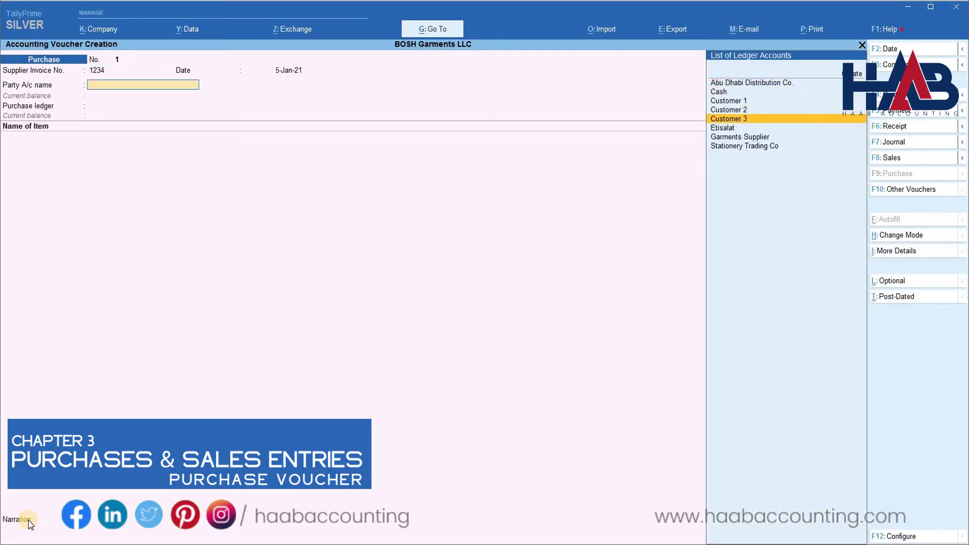
key("Down")
key("Down")
key("Return")
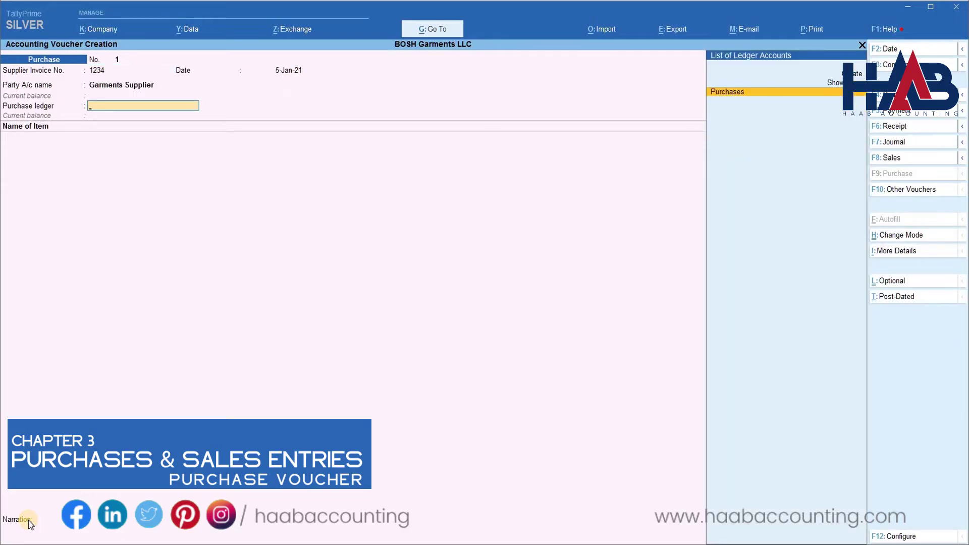
key("Return")
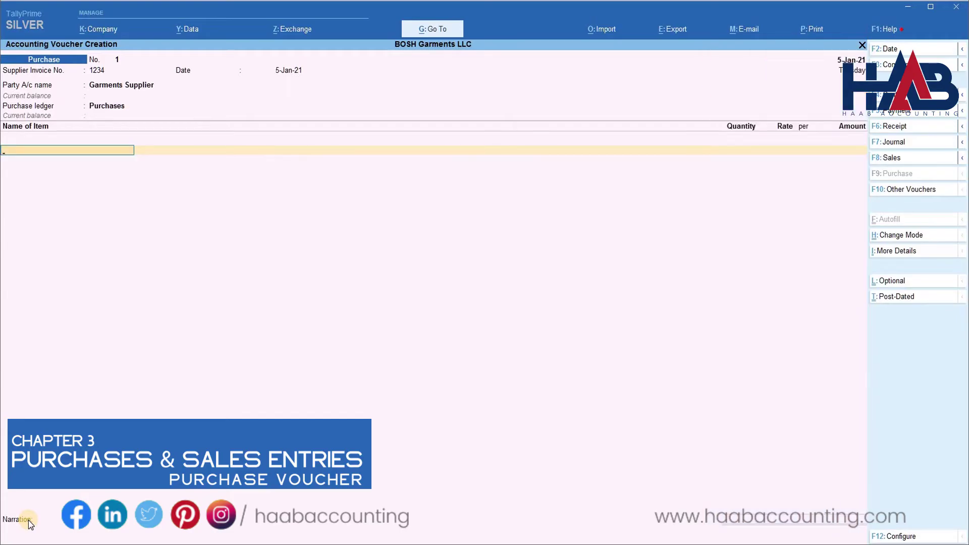
key("Down")
key("Return")
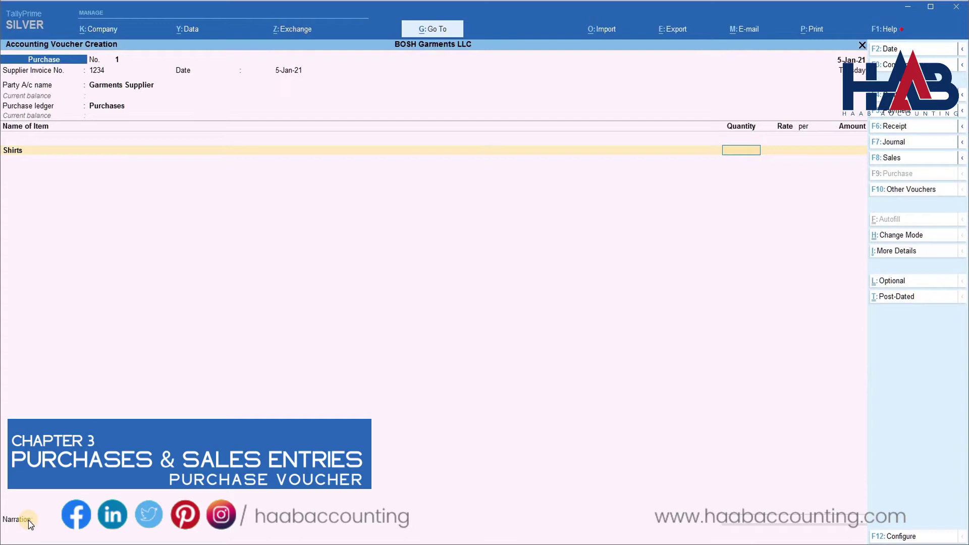
Enter 500 Shirts at 50 and 500 Trousers at 75, totalling 62,500.
type("500")
key("Return")
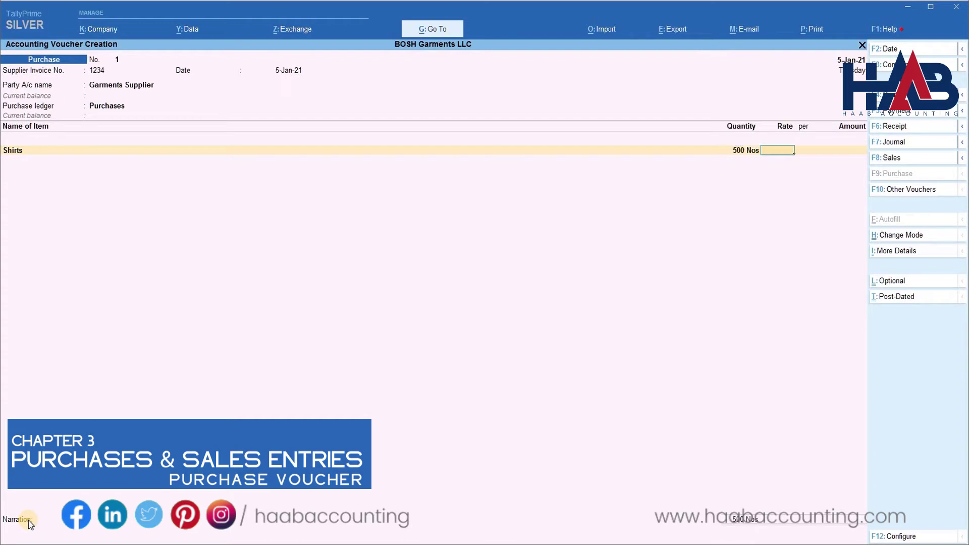
type("50")
key("Return")
key("Return")
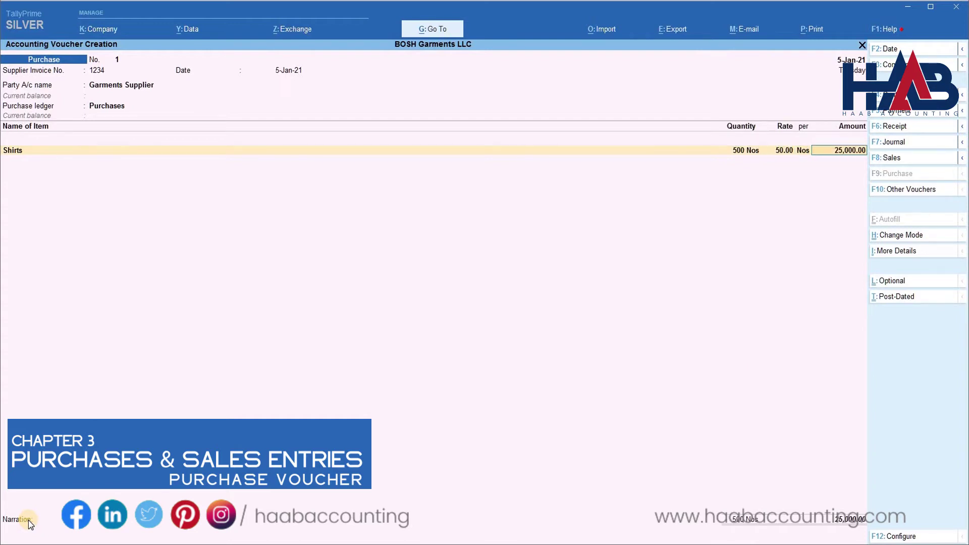
key("Return")
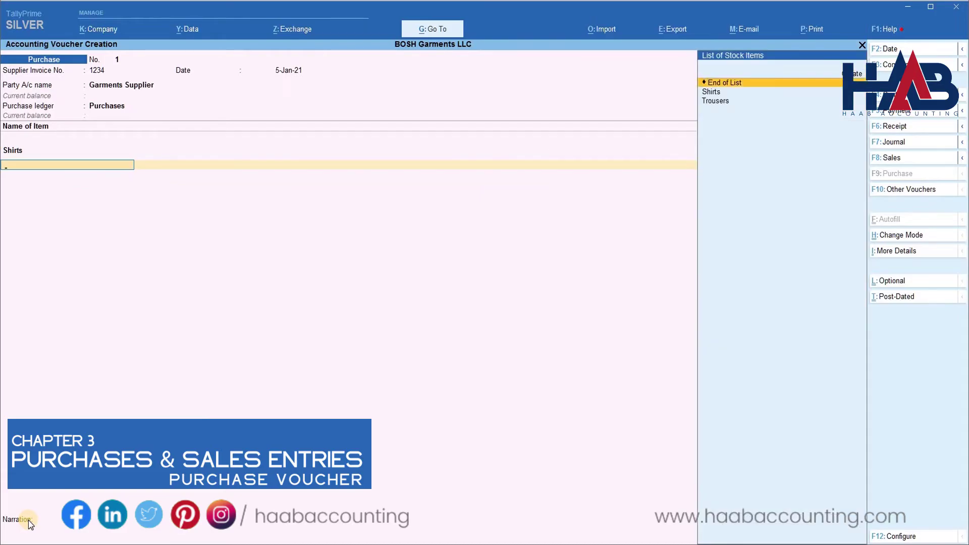
key("Down")
key("Down")
key("Return")
type("500")
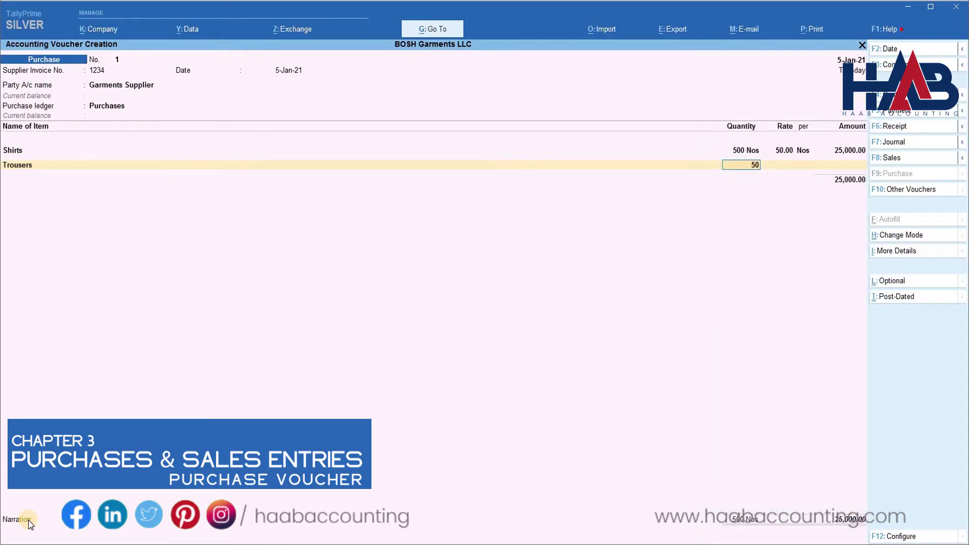
key("Return")
type("75")
key("Return")
key("Return")
key("Return")
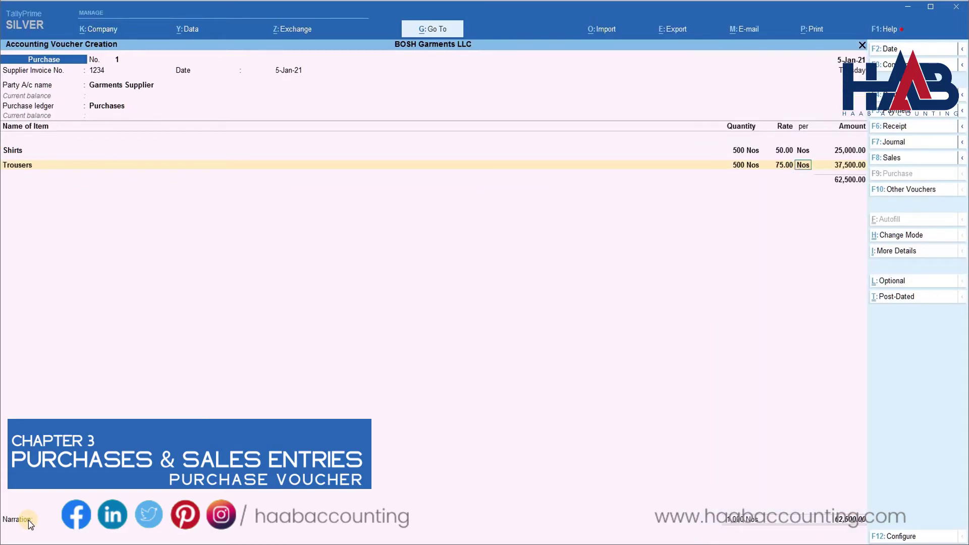
key("Return")
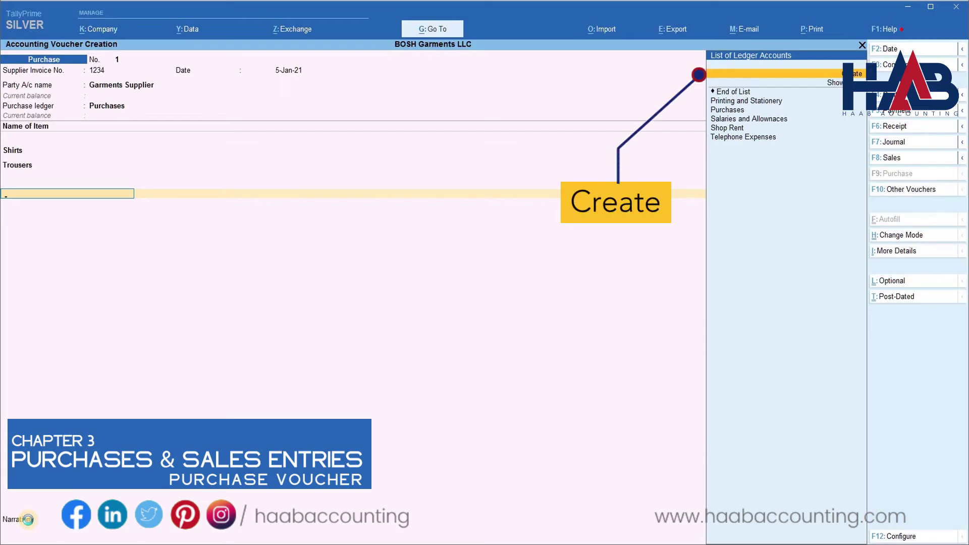
Create an Input VAT ledger under Duties & Taxes with VAT as the duty type.
key("Return")
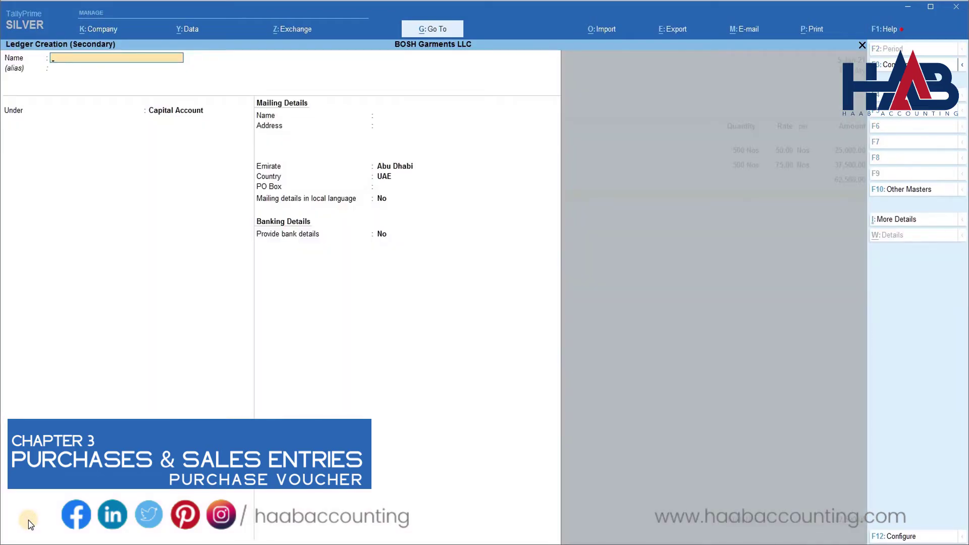
type("Input VAT")
key("Return")
key("Return")
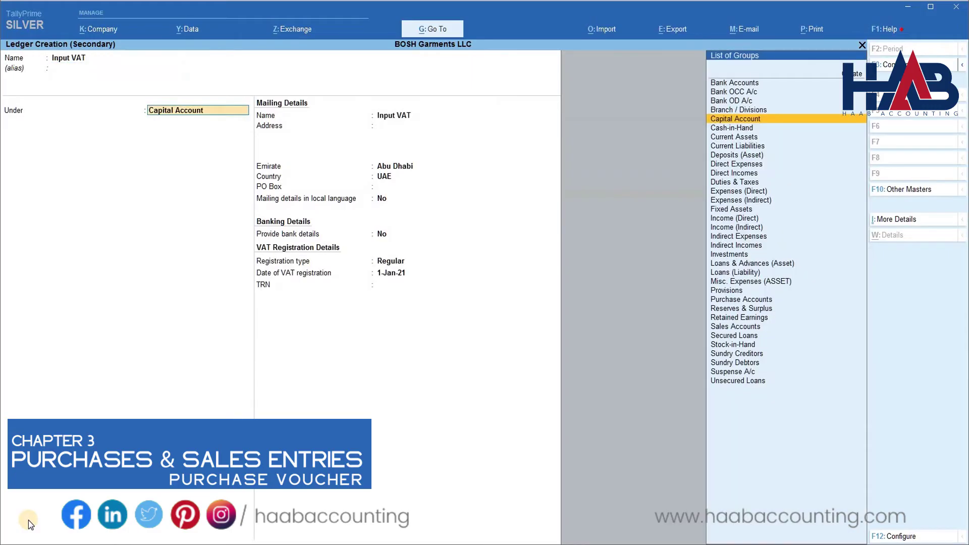
type("Tax")
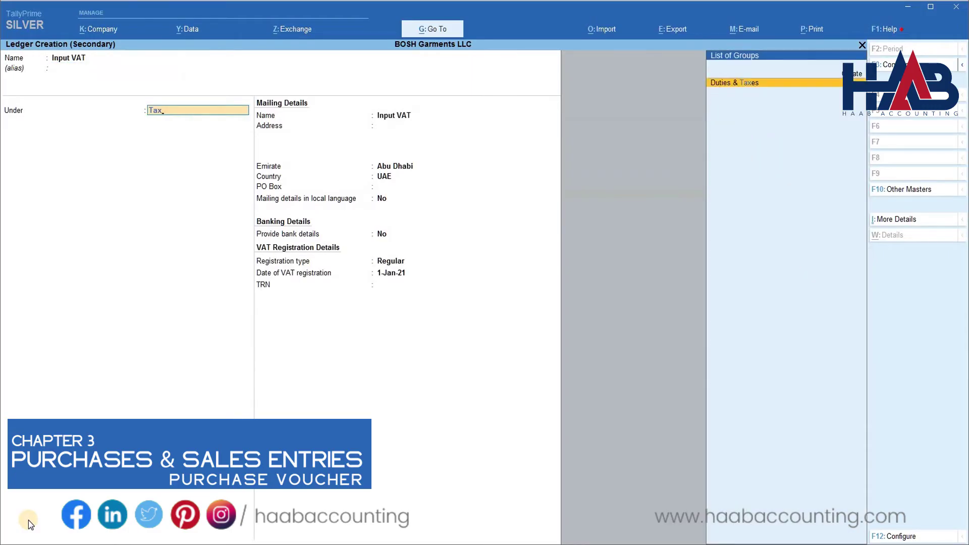
key("Return")
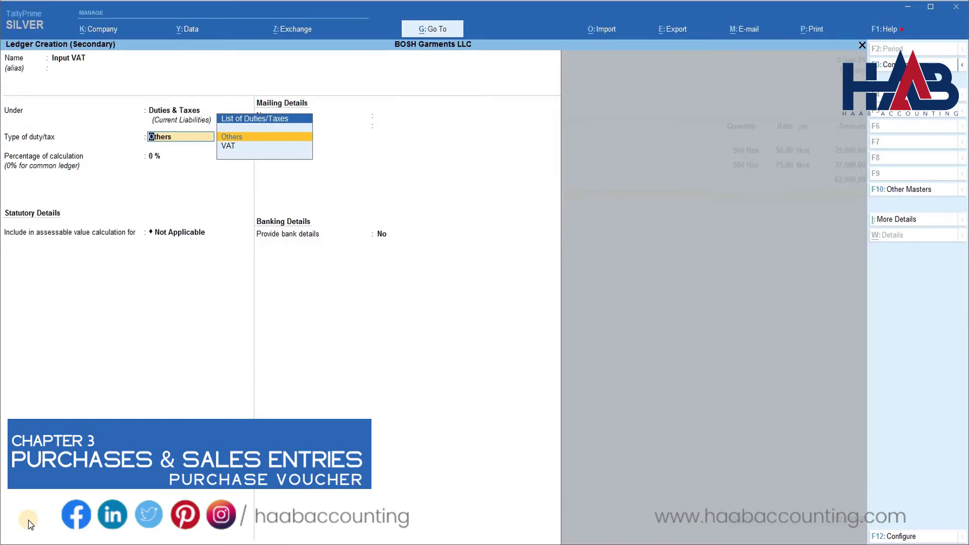
key("Down")
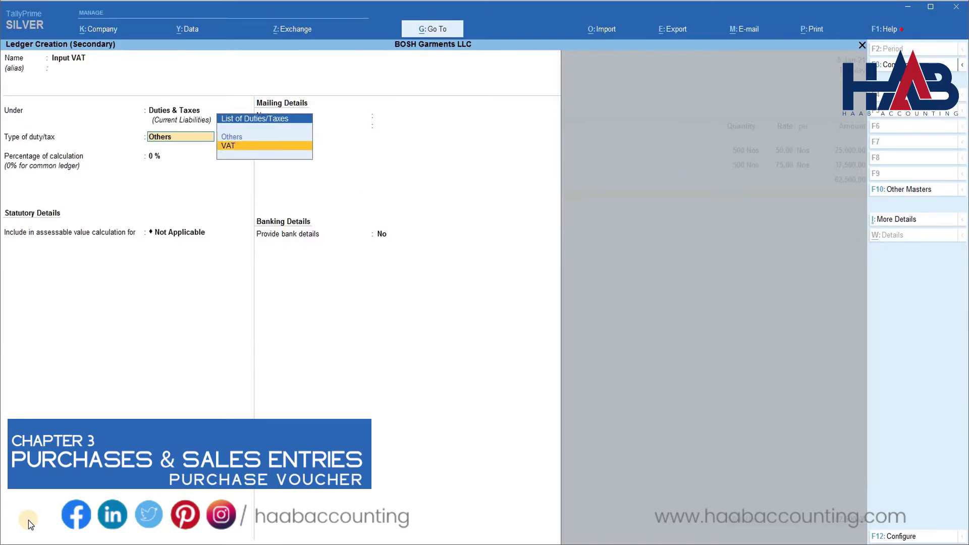
key("Return")
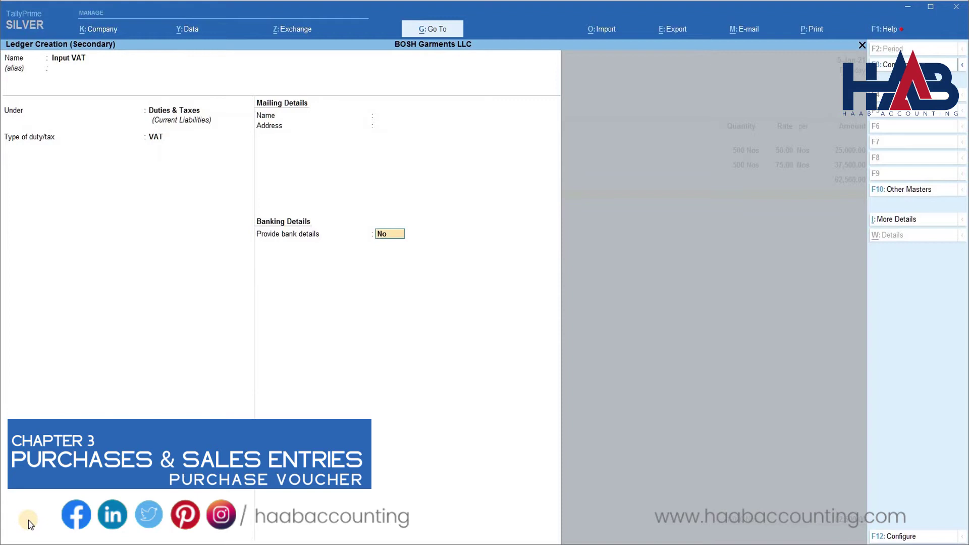
key("Return")
key("Return")
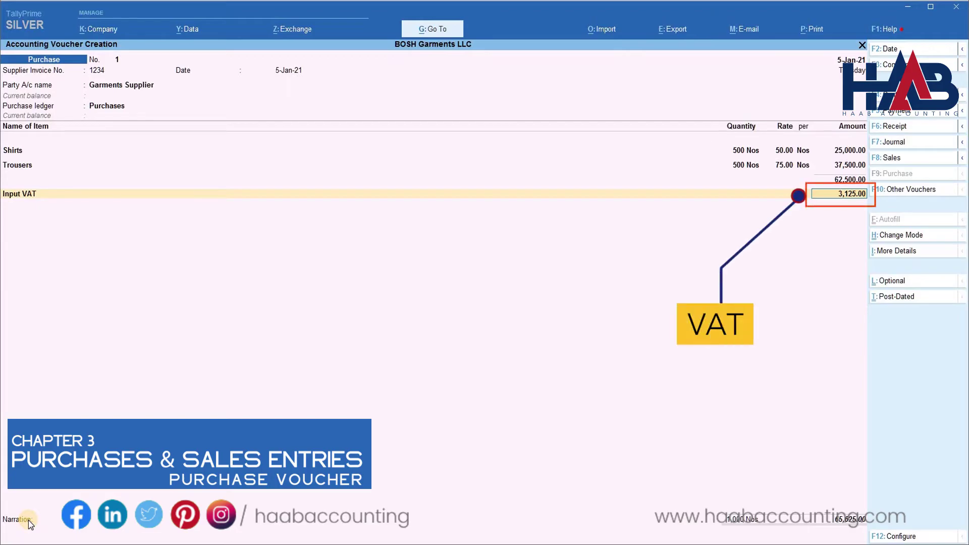
Accept Input VAT of 3,125, keep New Ref, and save purchase voucher 1 for 65,625.
key("Return")
key("Return")
key("Return")
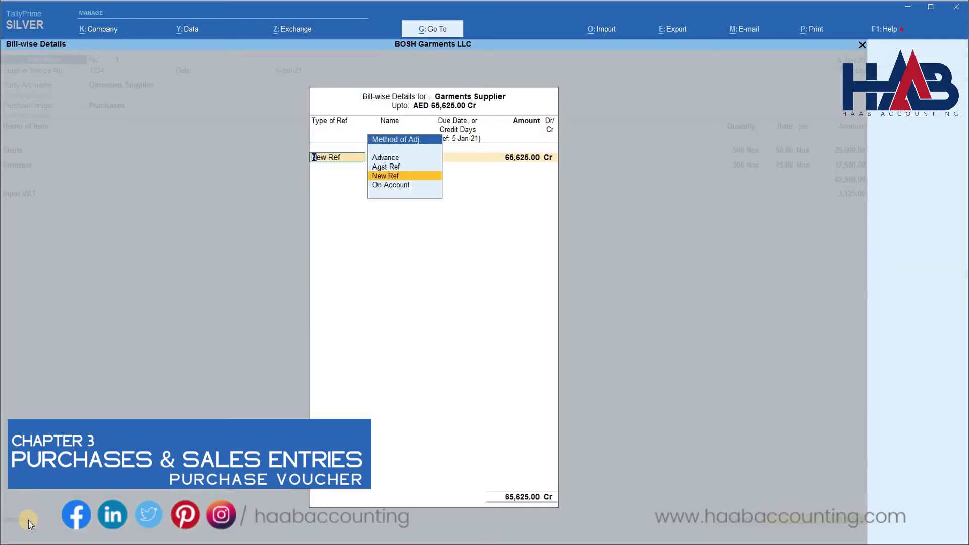
key("Return")
key("Return")
key("Return")
key("Return")
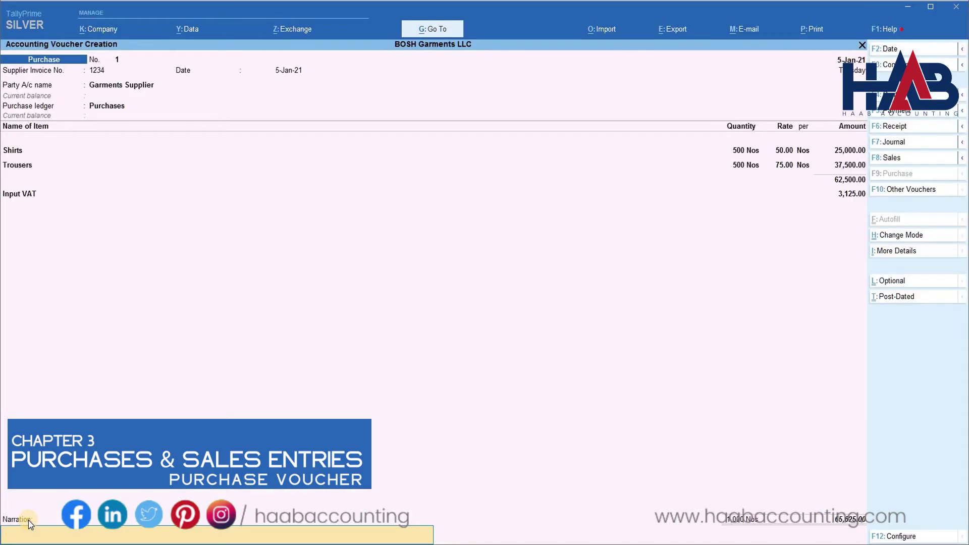
key("Return")
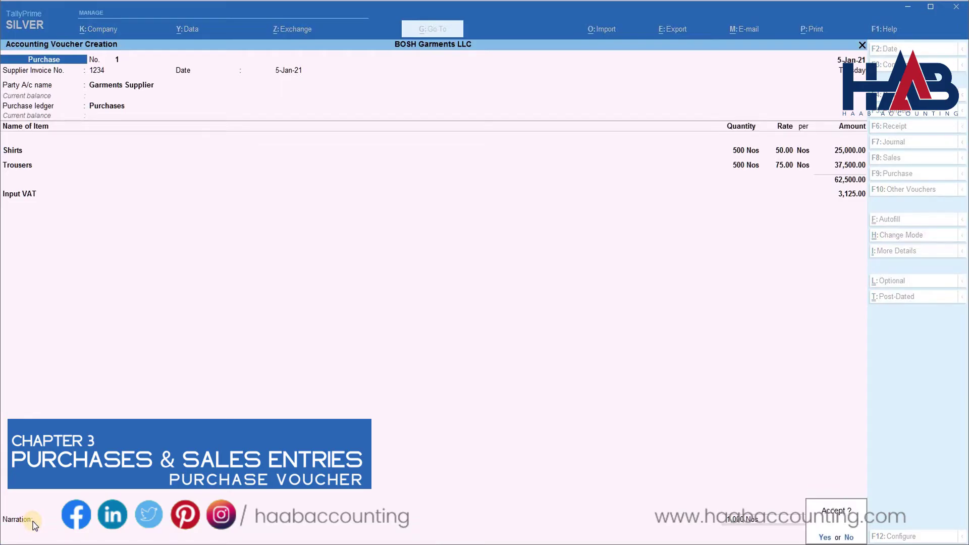
key("Return")
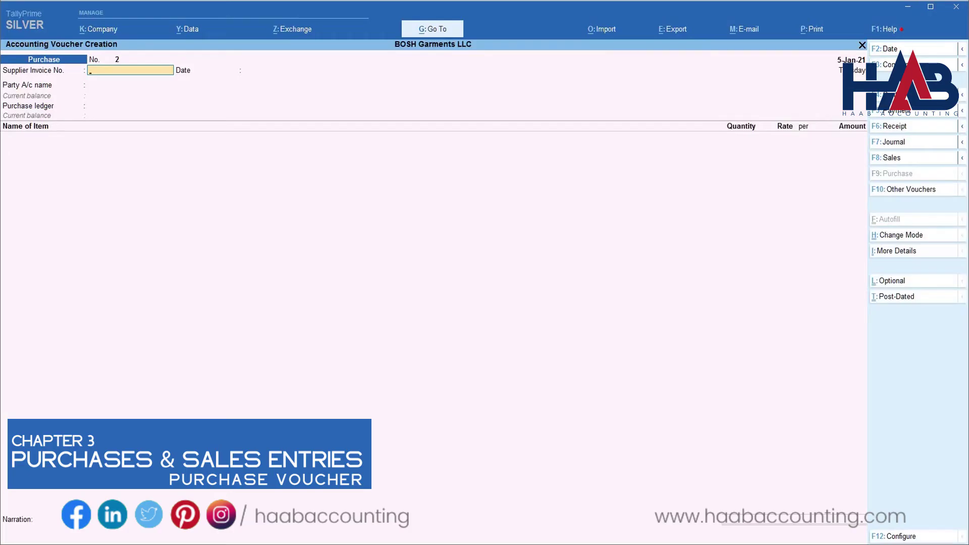
Date the purchase 1-Jan-21, enter supplier invoice INV123456, and select Etisalat as party.
key("F2")
type("1")
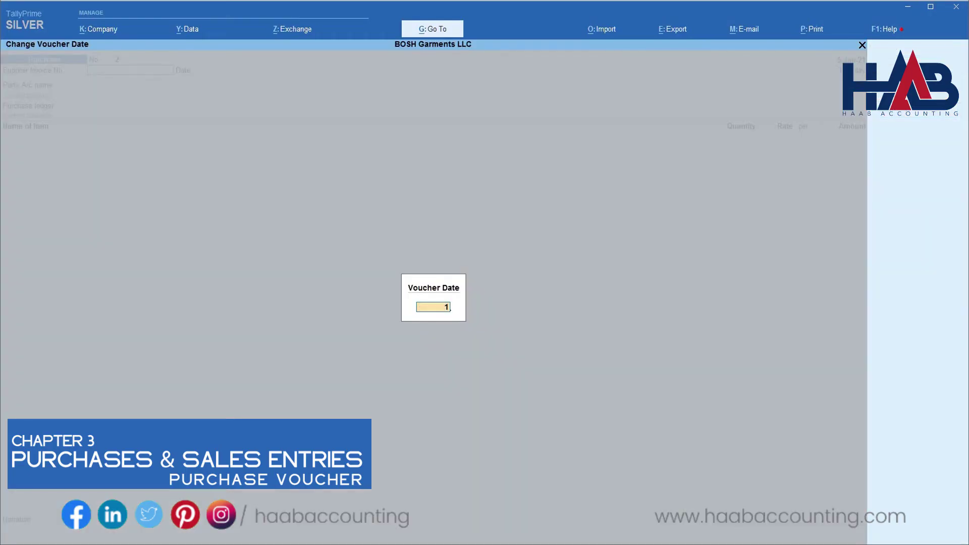
type(".1.21")
key("Return")
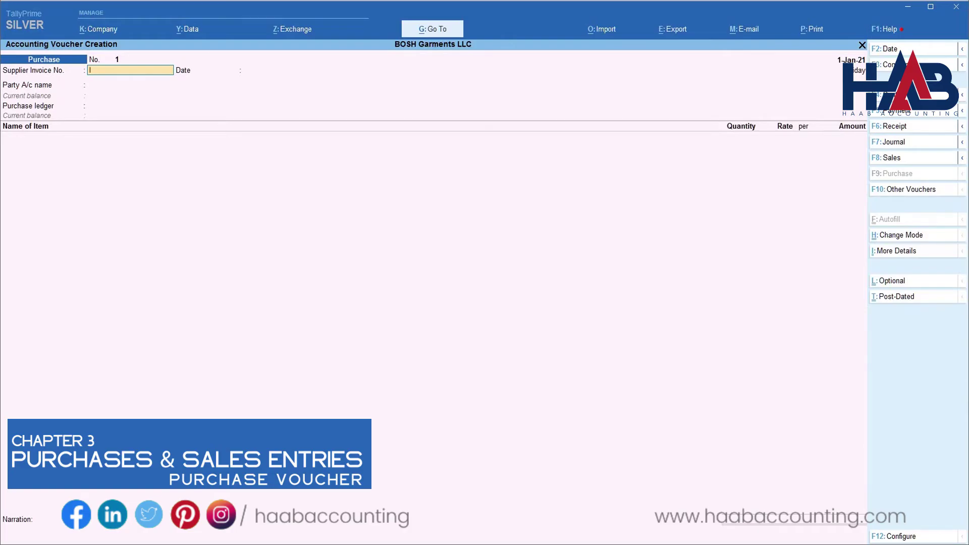
type("INV123456")
key("Return")
key("Return")
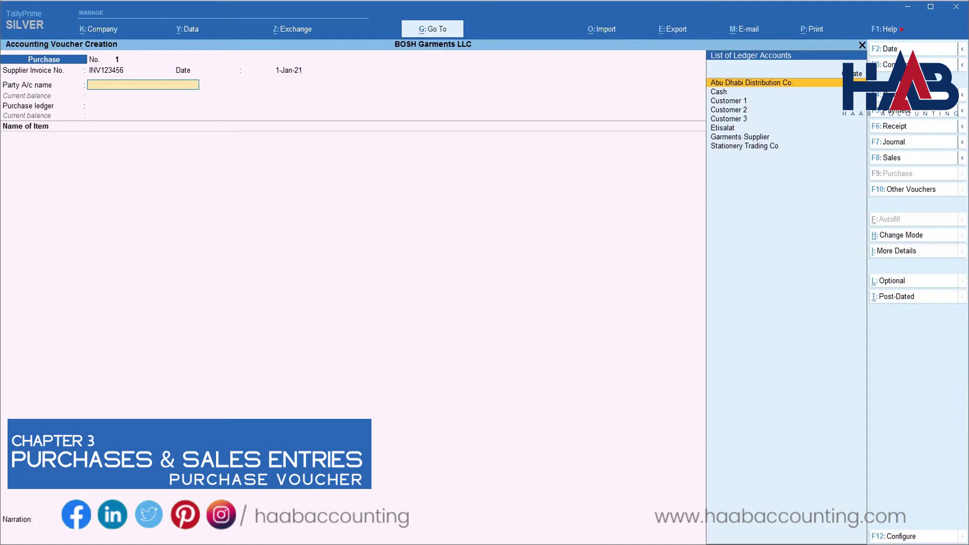
key("Down")
key("Down")
key("Down")
key("Down")
key("Down")
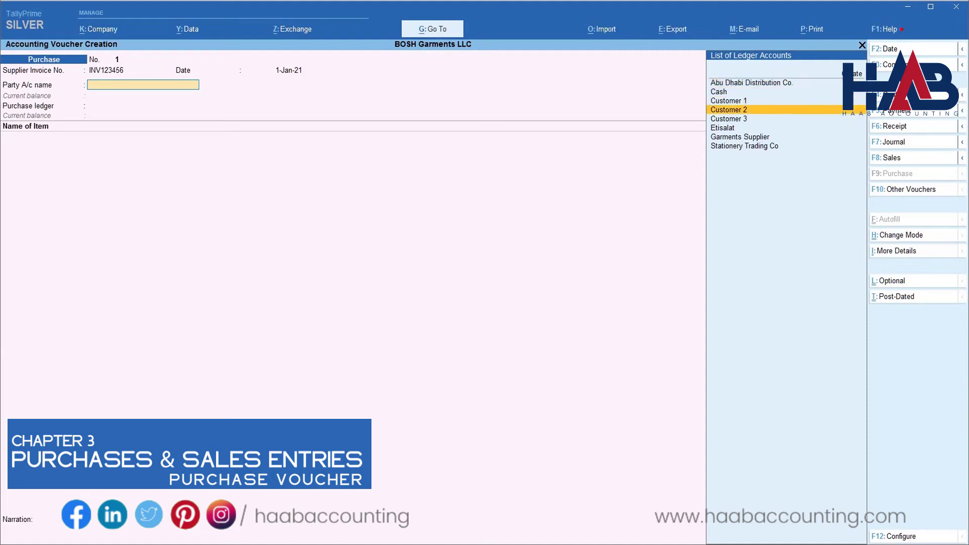
key("Return")
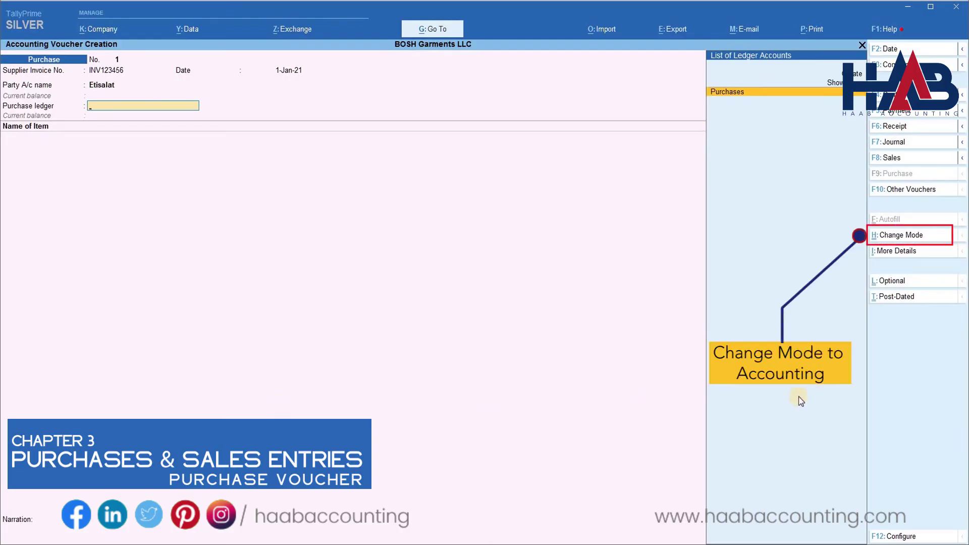
Switch the purchase to accounting invoice mode and enter Telephone Expenses of 1,000.
left_click(901, 236)
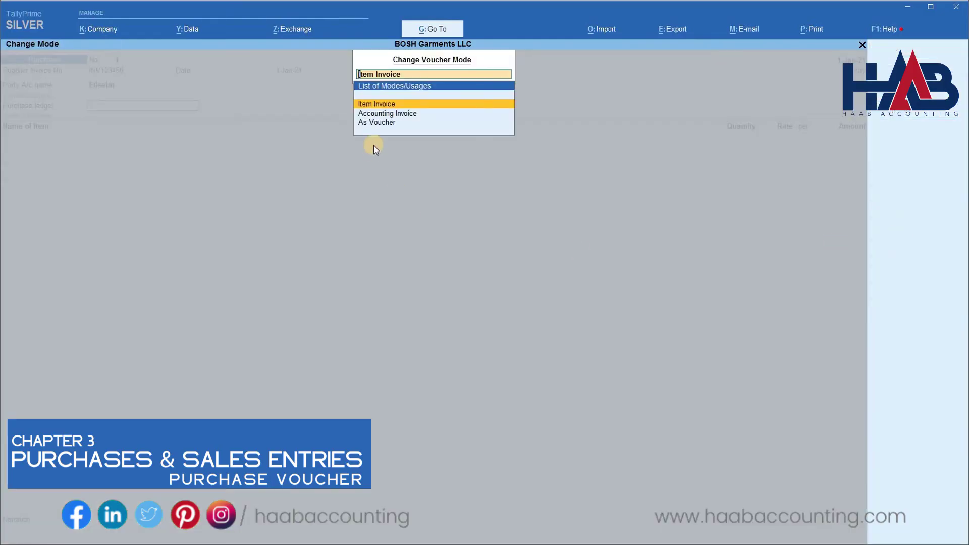
left_click(385, 113)
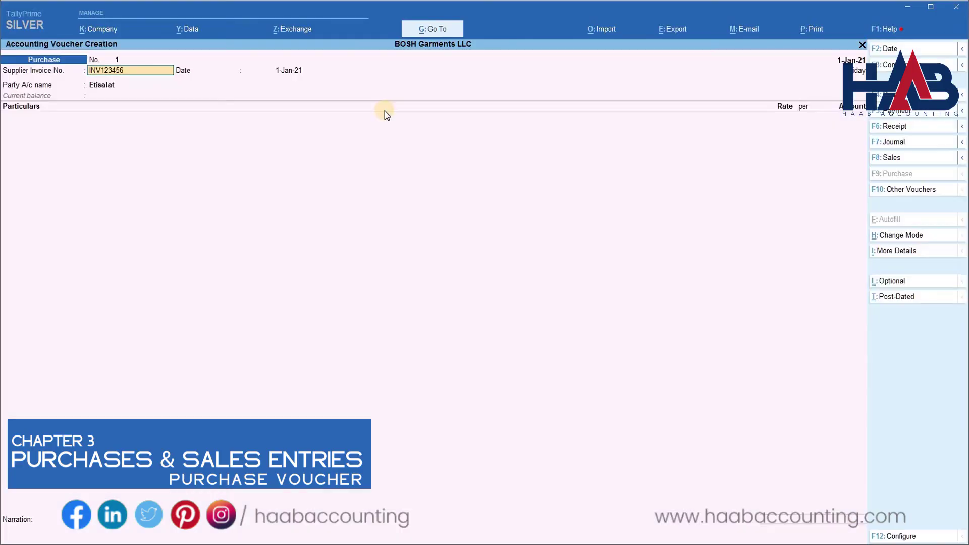
key("Return")
key("Return")
key("Return")
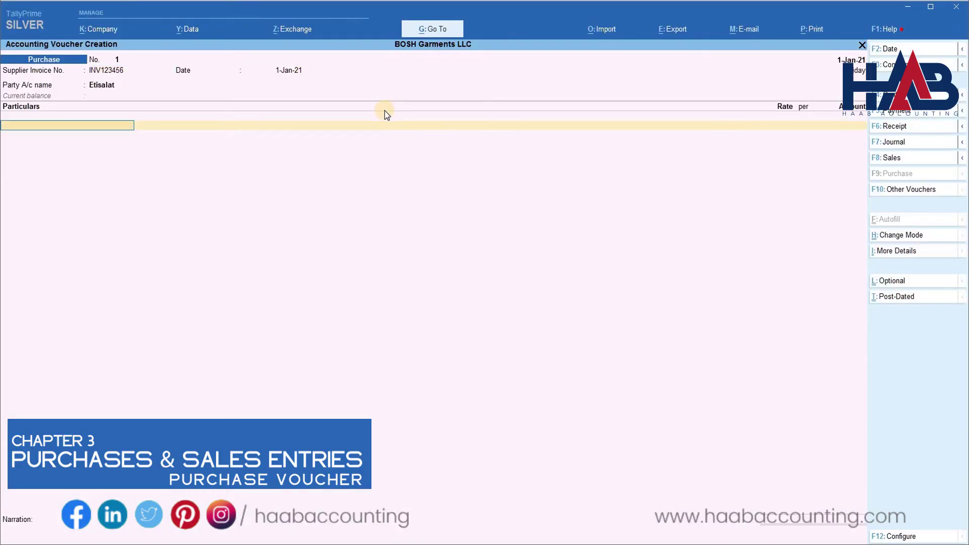
type("Tel")
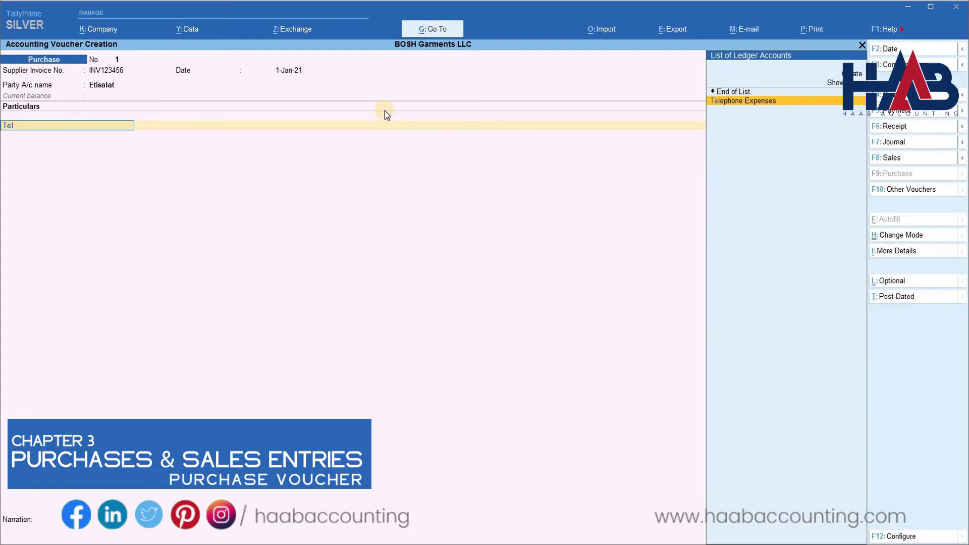
key("Return")
type("1000")
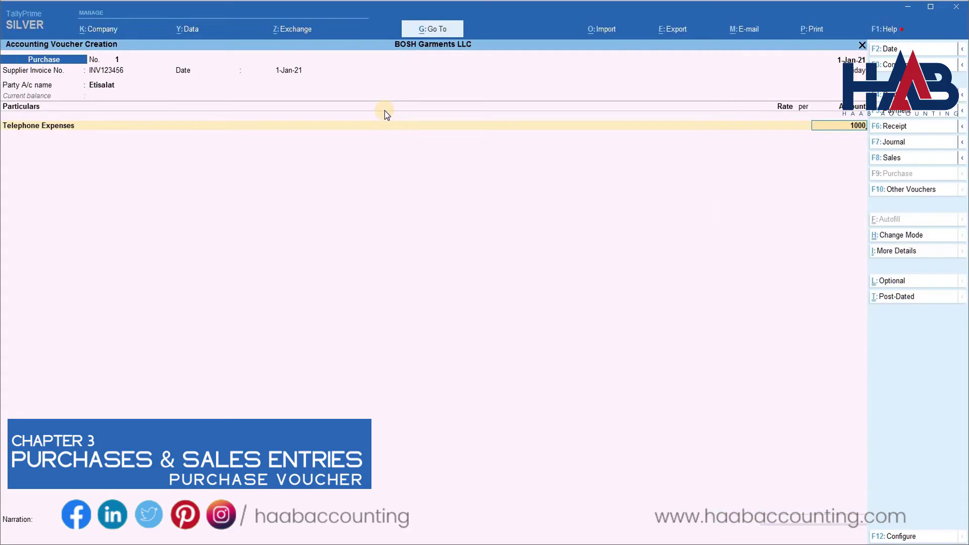
key("Return")
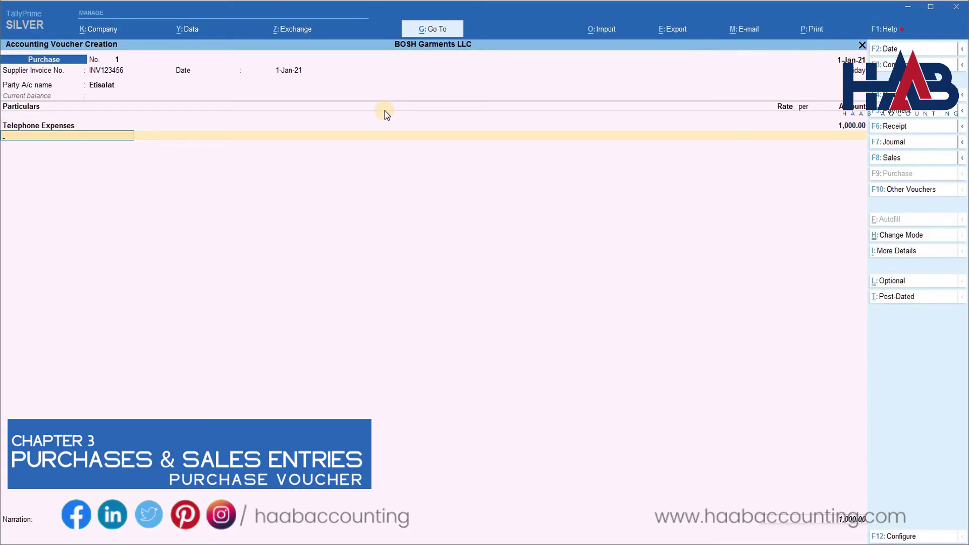
Add Input VAT 50, keep new reference INV123456 for 1,050, add a January telephone-charges narration and save.
type("In")
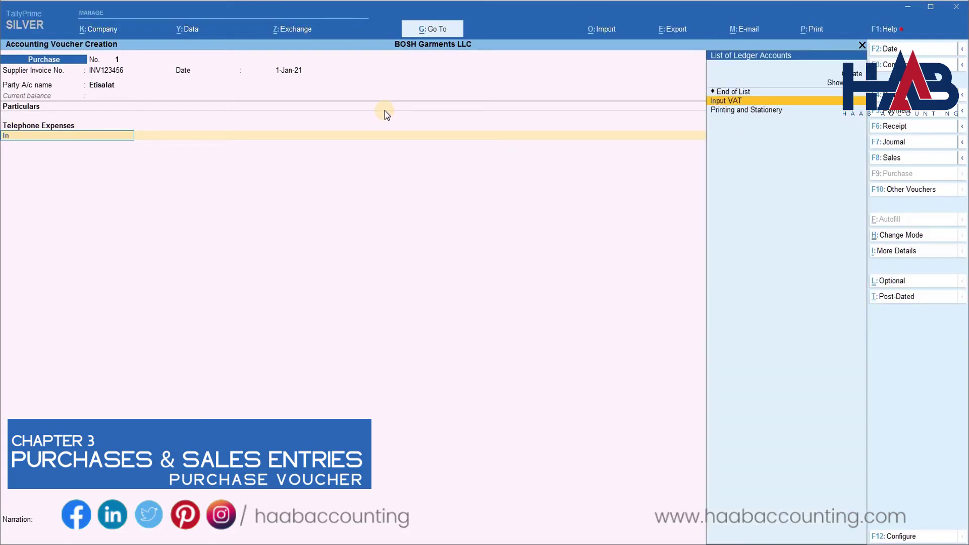
key("Return")
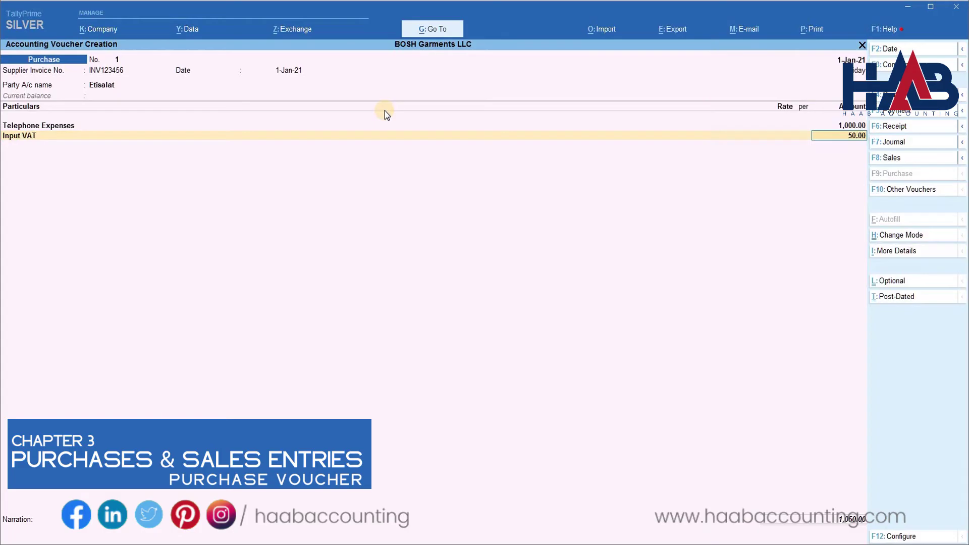
key("Return")
key("Return")
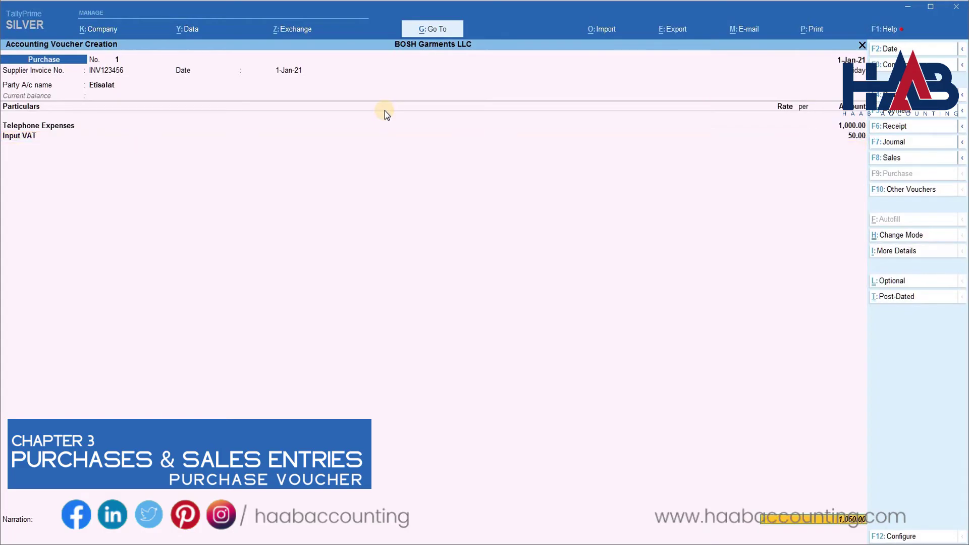
key("Return")
key("Return")
key("Return")
key("Return")
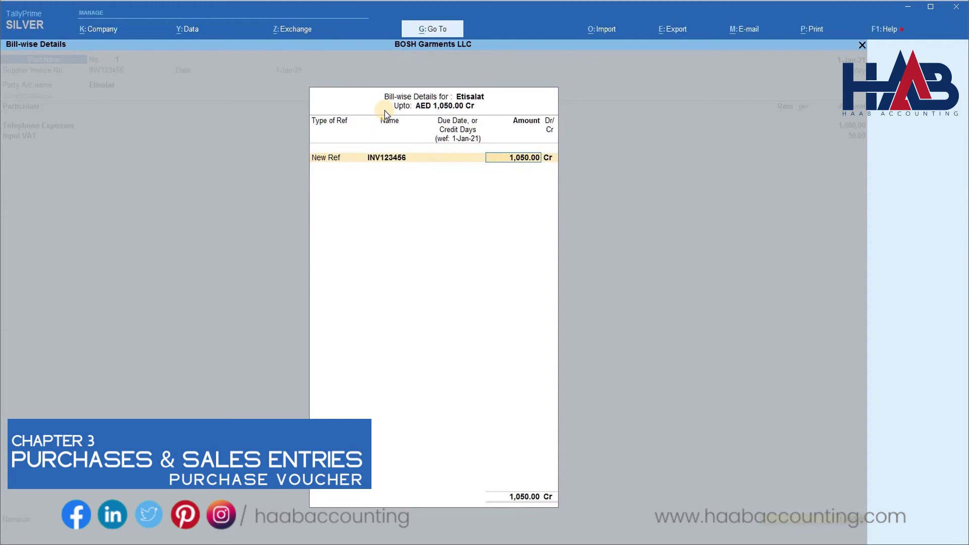
key("Return")
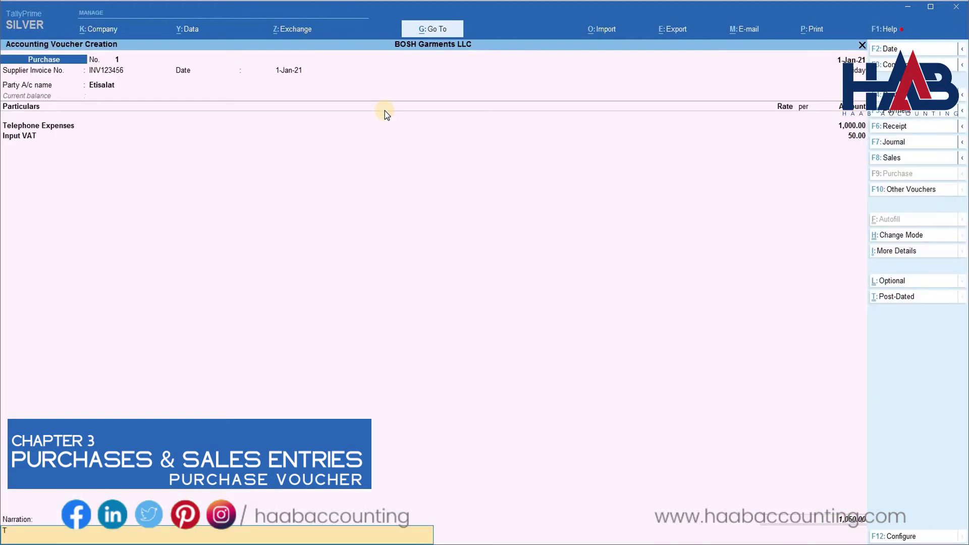
type("Telephone charges for the month of Jan")
key("Return")
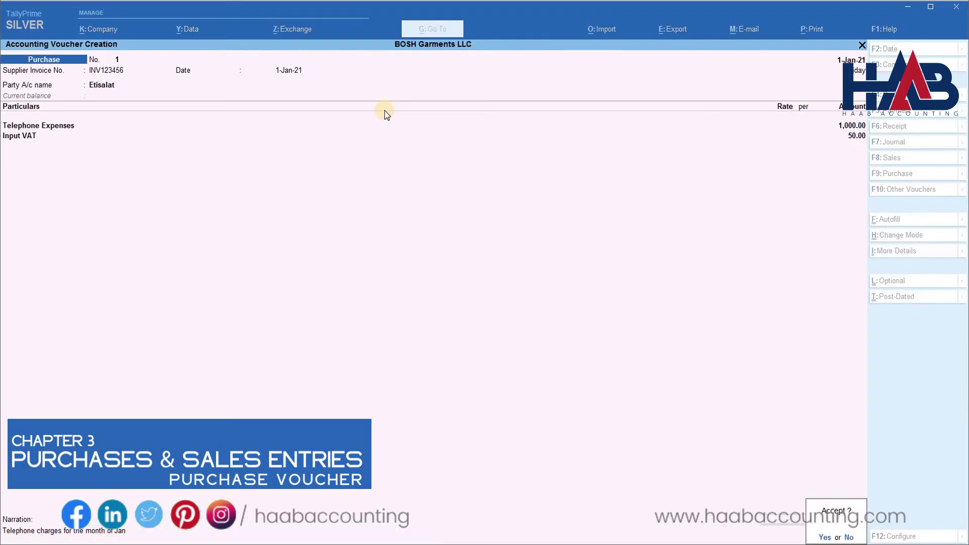
key("Return")
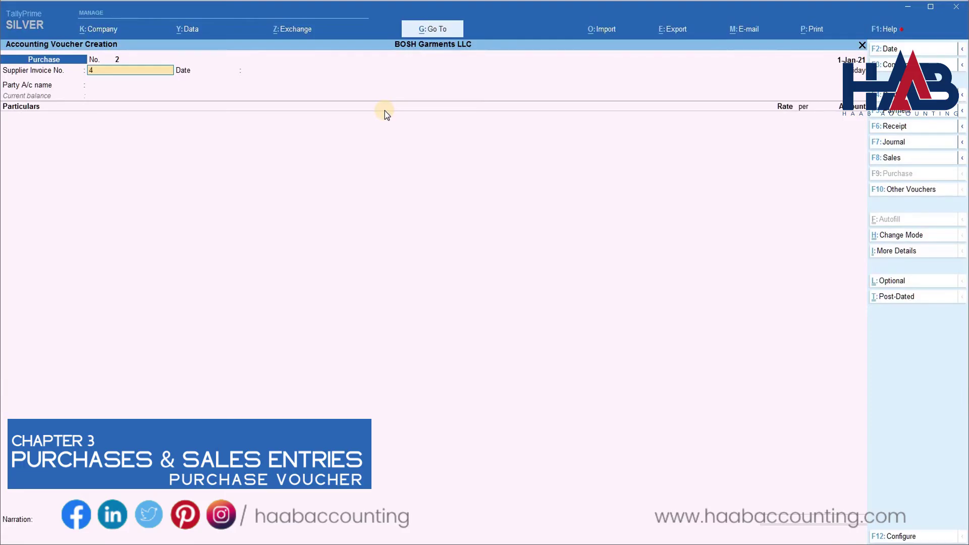
Use supplier invoice 456, date the voucher 10 January, and choose Stationery Trading Co as party.
key("Return")
key("F2")
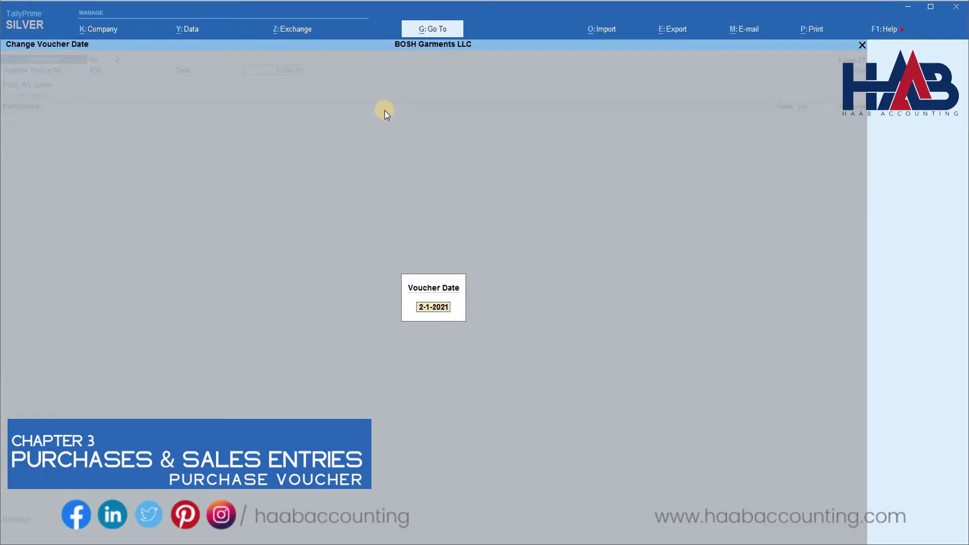
type("10.01")
key("Return")
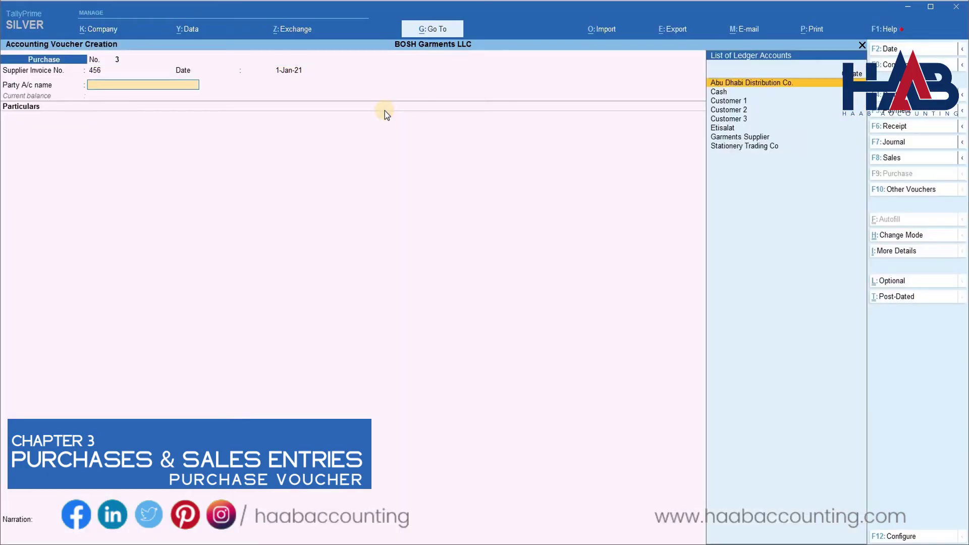
key("Down")
key("Down")
key("Down")
key("Down")
key("Down")
key("Down")
key("Down")
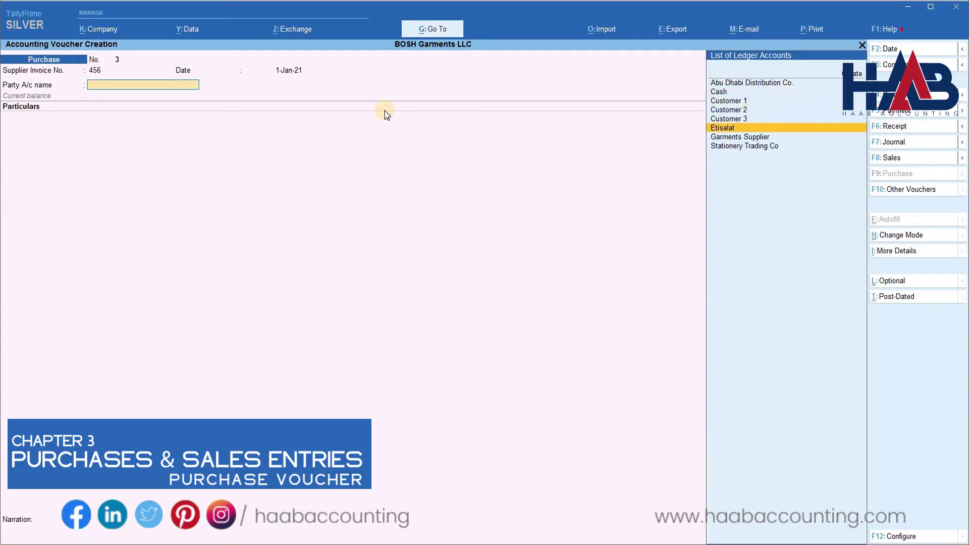
key("Return")
Enter Printing and Stationery 500 and Input VAT 25, bill new reference 456 for 525, narrate 'Stationeries purchased'.
type("Pr")
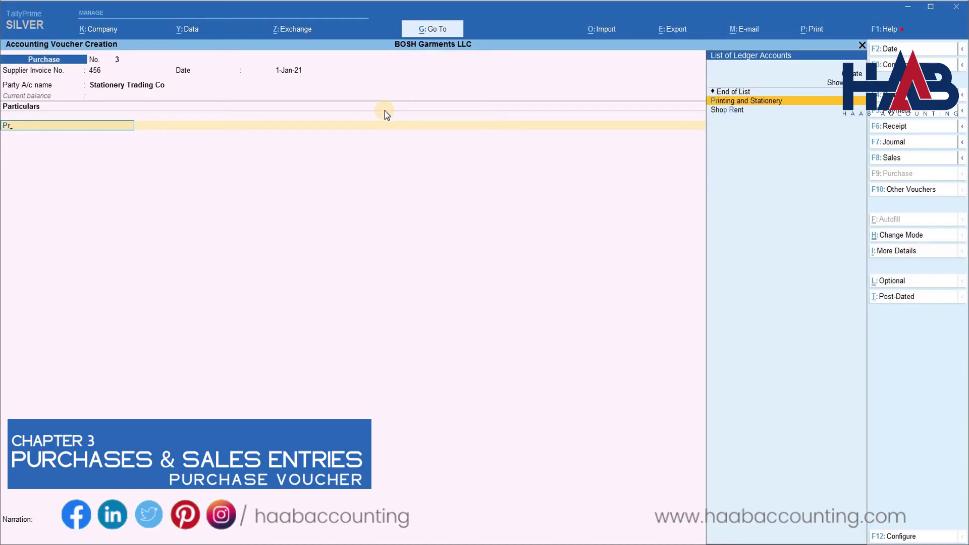
key("Return")
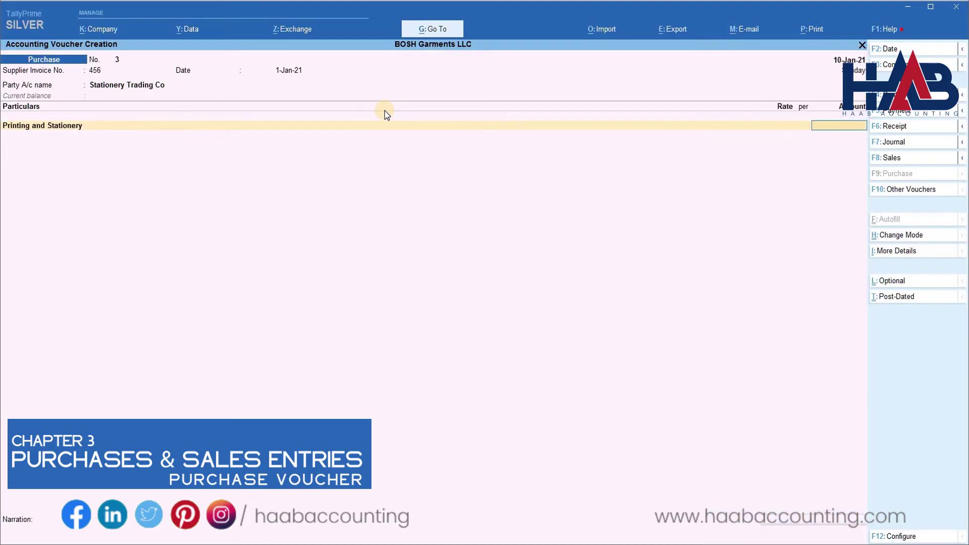
type("500")
key("Return")
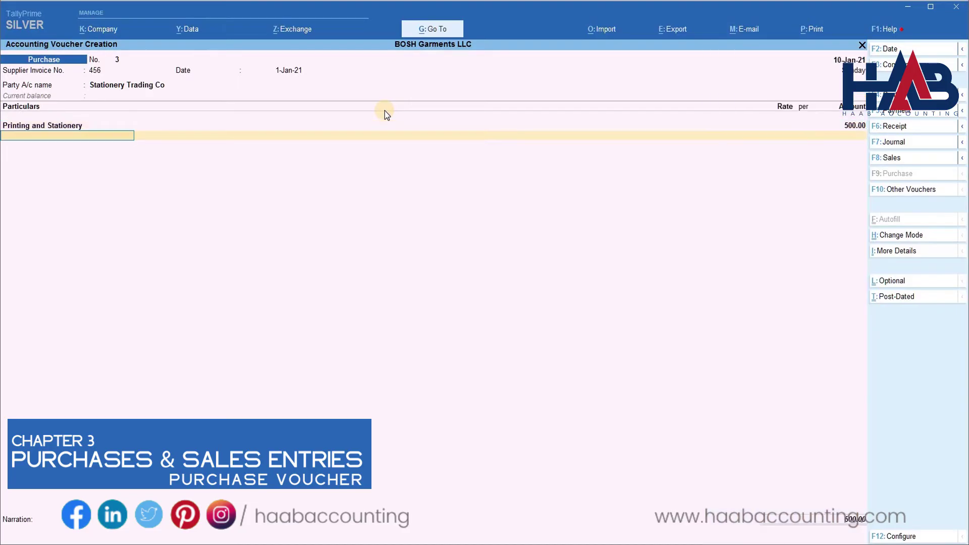
type("In")
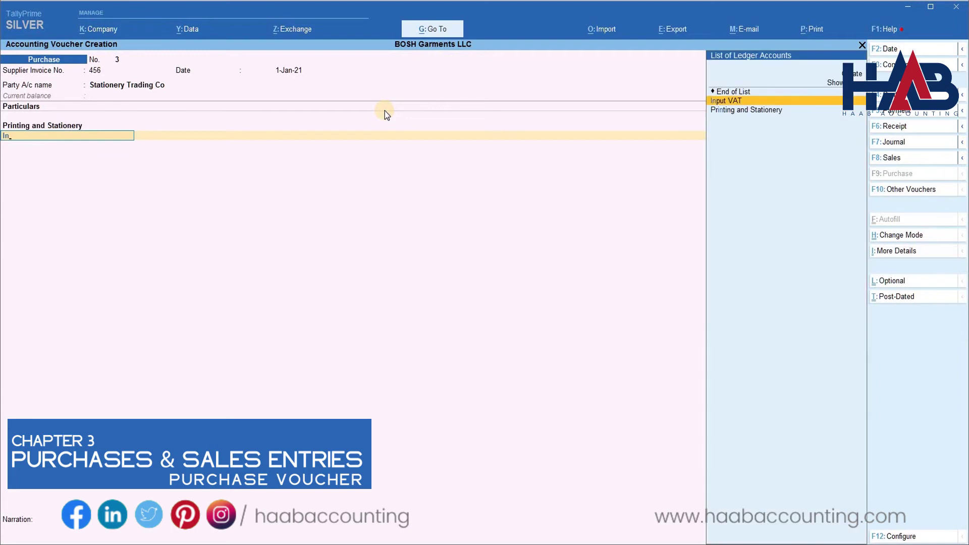
key("Return")
key("Return")
key("Return")
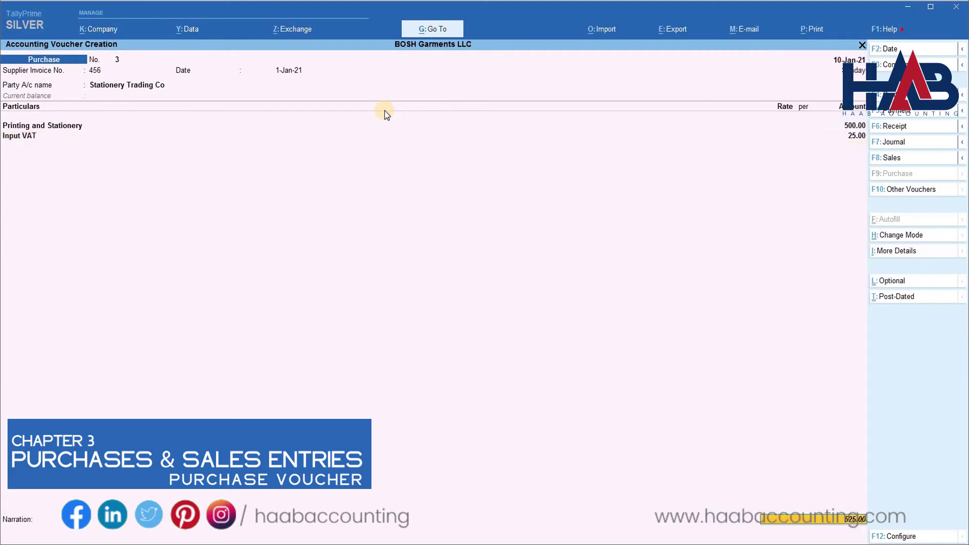
key("Return")
key("Return")
key("Return")
key("Return")
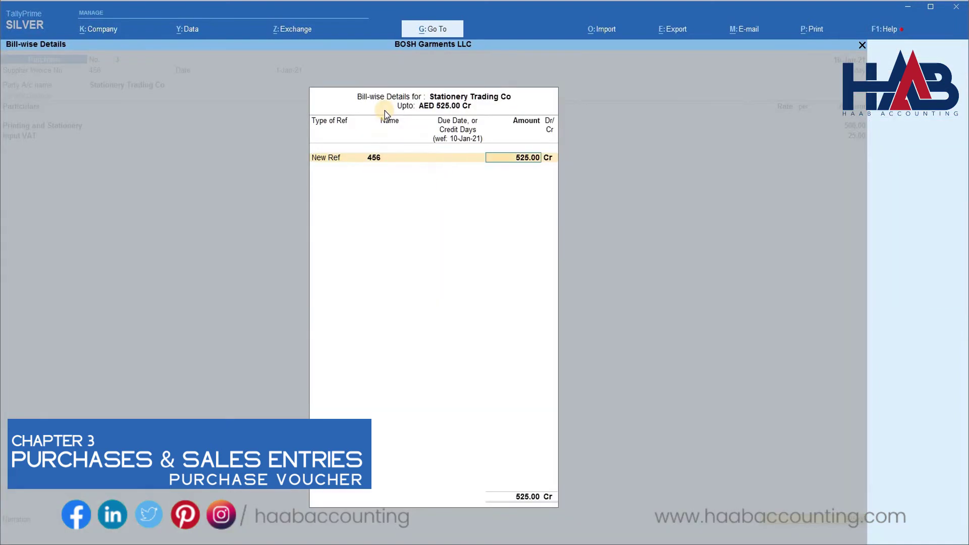
key("Return")
key("Return")
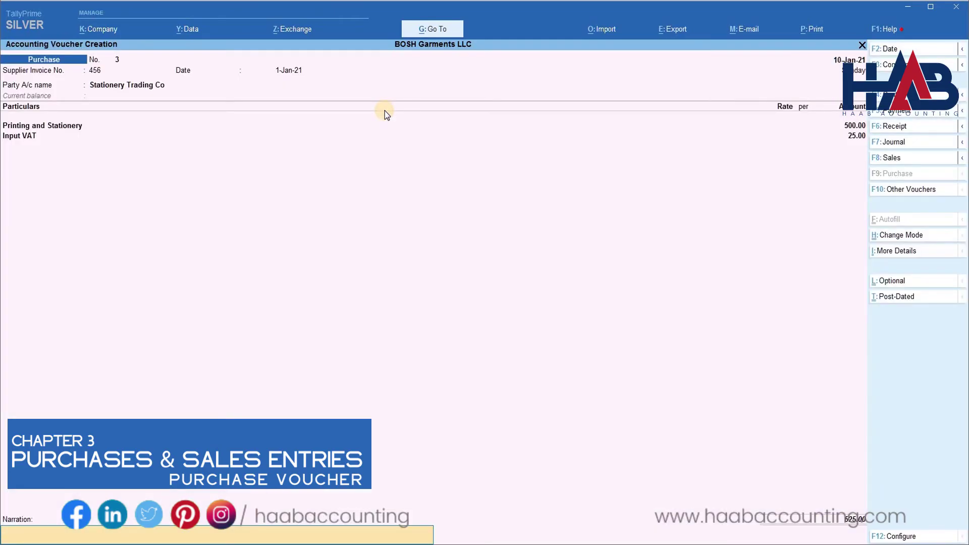
type("Stationeries purchased")
key("Return")
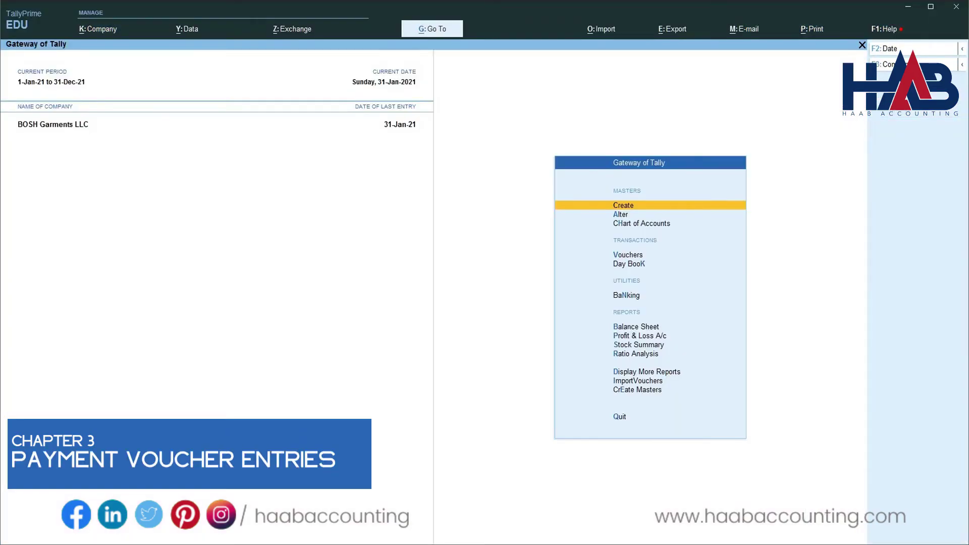
Go to voucher entry from the Gateway of Tally to get a blank payment voucher.
key("Down")
key("Down")
key("Down")
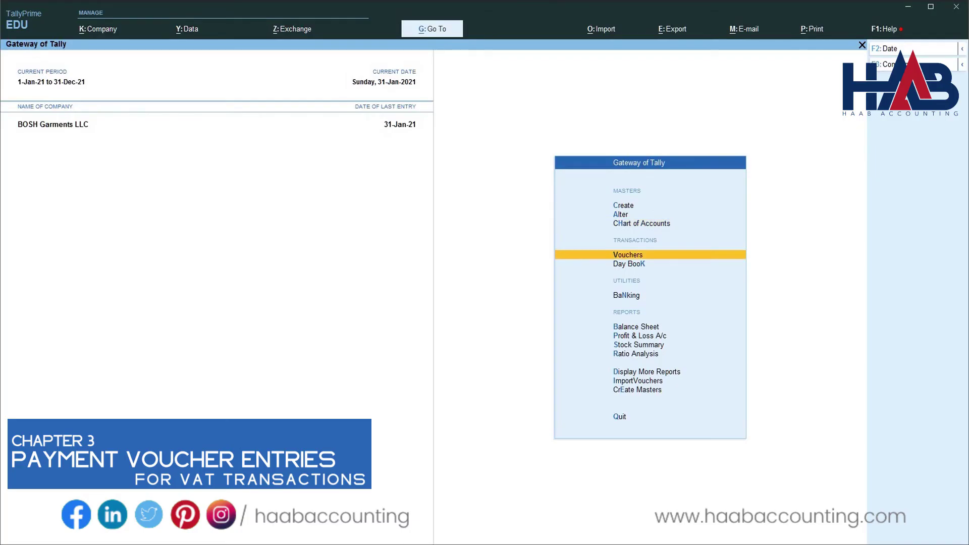
key("Return")
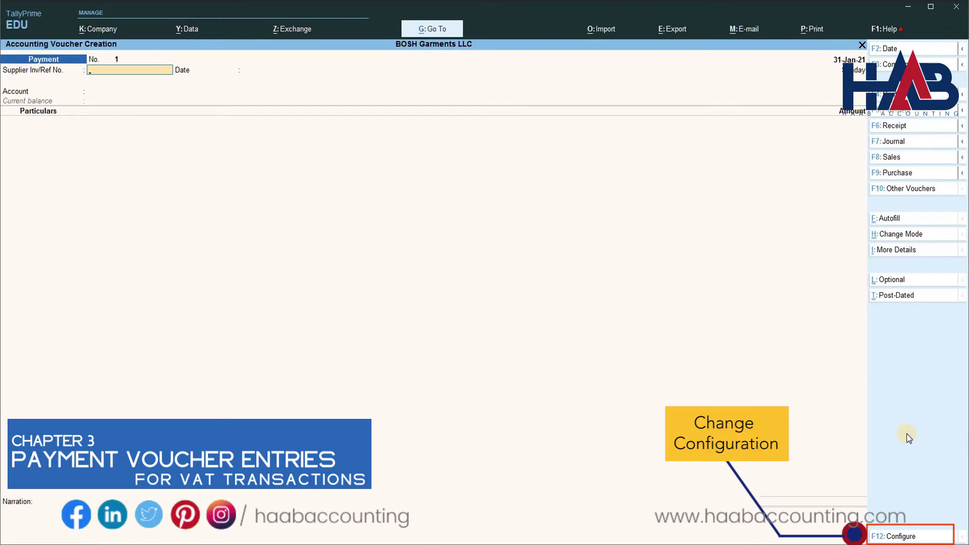
Set Show more configurations, Show Bill-wise Details and Show Party details to Yes for payment vouchers.
left_click(913, 539)
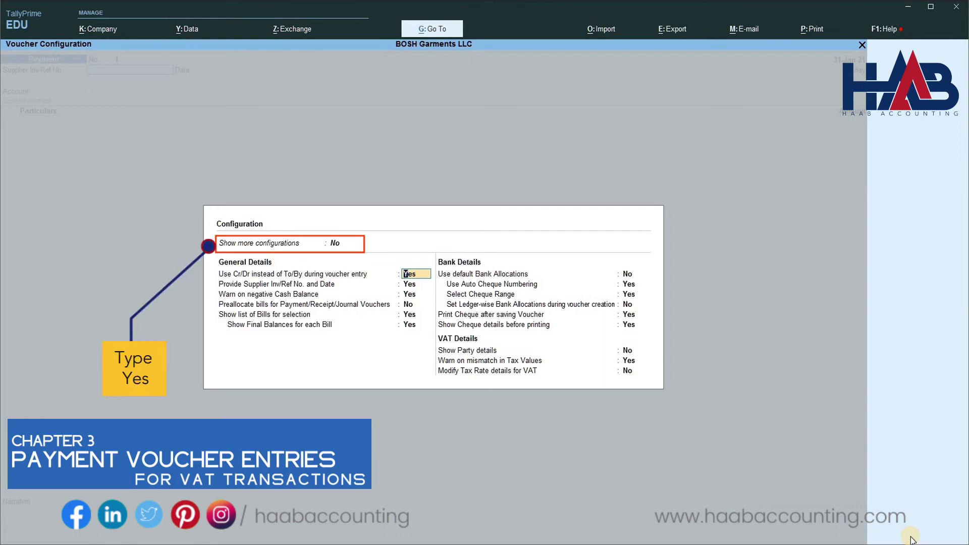
left_click(340, 244)
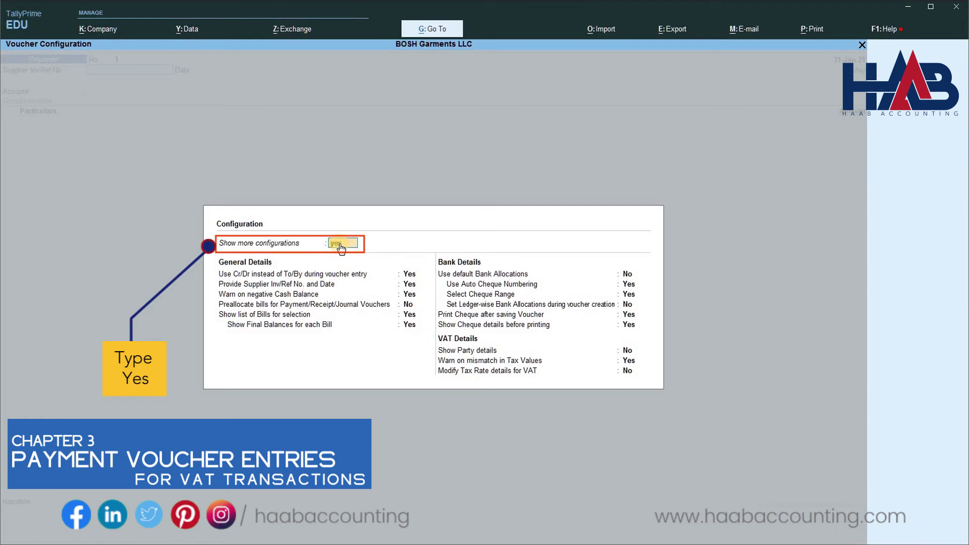
type("yes")
key("Return")
key("Down")
key("Down")
key("Down")
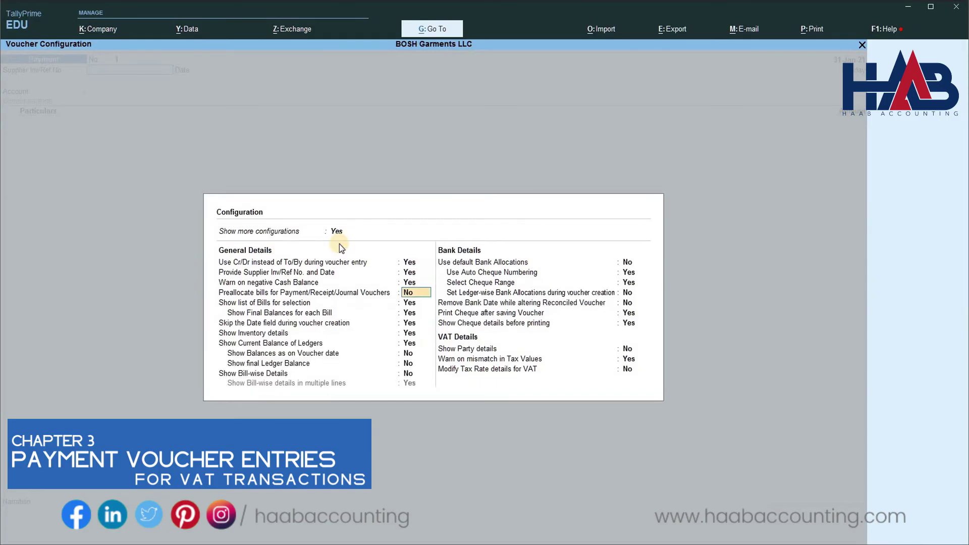
key("Down")
key("Down")
key("Down")
key("Down")
key("Down")
key("Down")
key("Down")
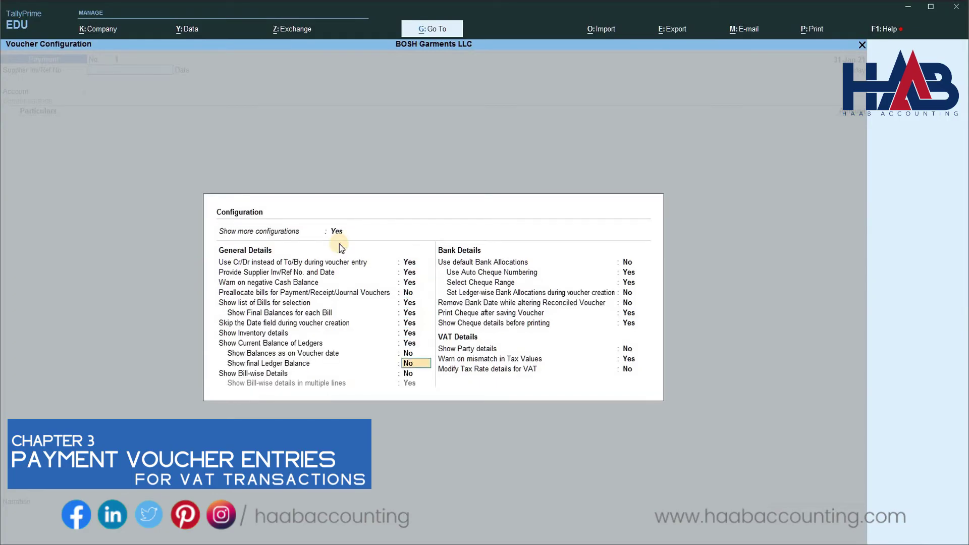
key("Down")
type("y")
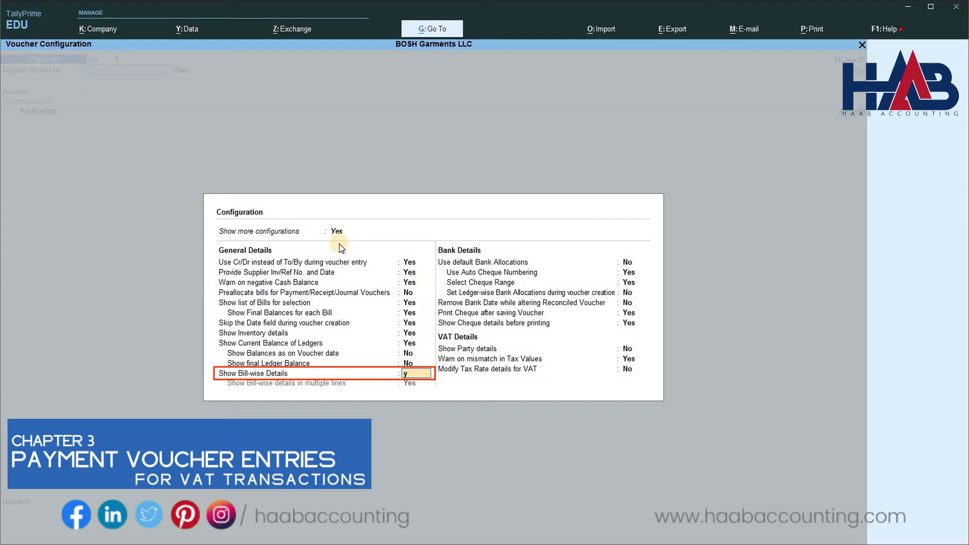
type("es")
key("Return")
key("Return")
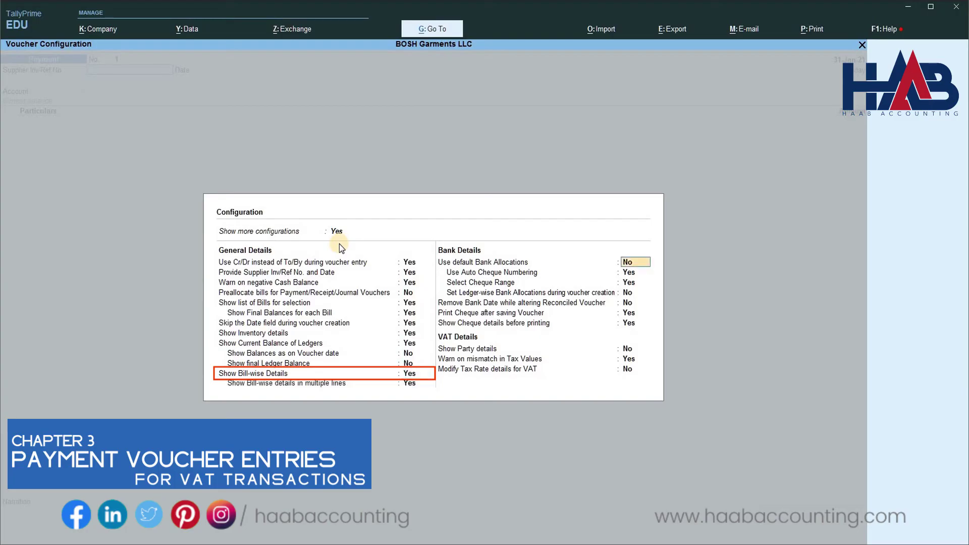
key("Down")
key("Down")
key("Down")
key("Down")
key("Down")
key("Down")
key("Down")
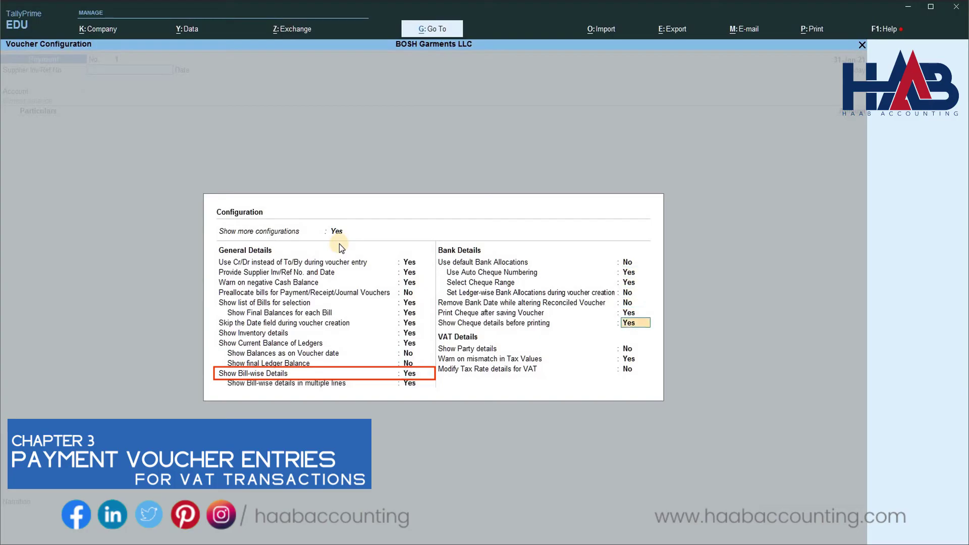
type("yes")
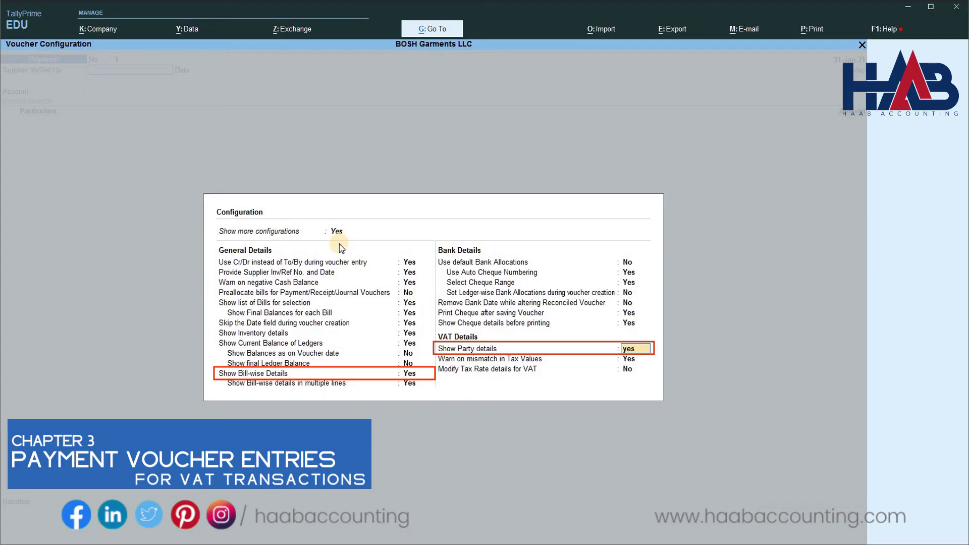
key("Return")
key("Return")
key("Return")
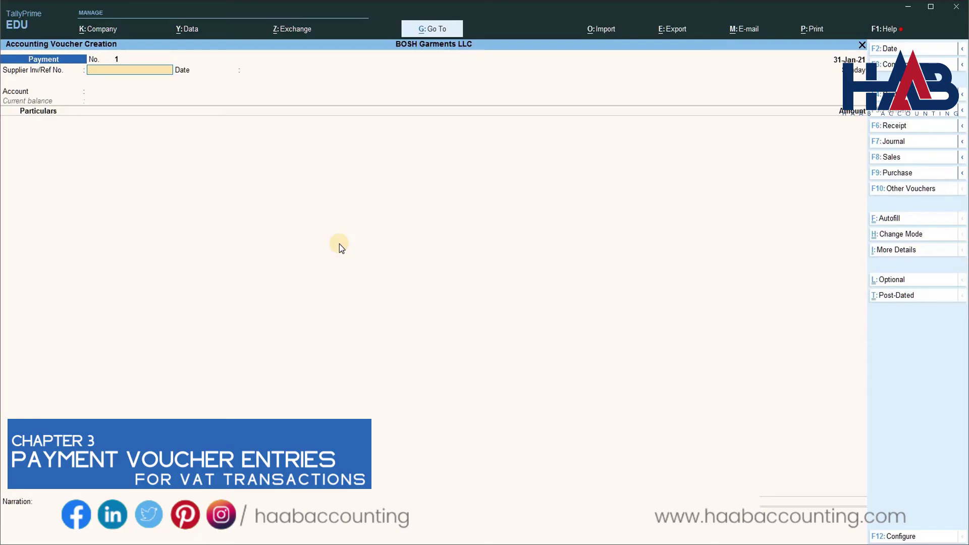
Accept supplier reference 456 and the voucher date 31-Jan-21.
key("Return")
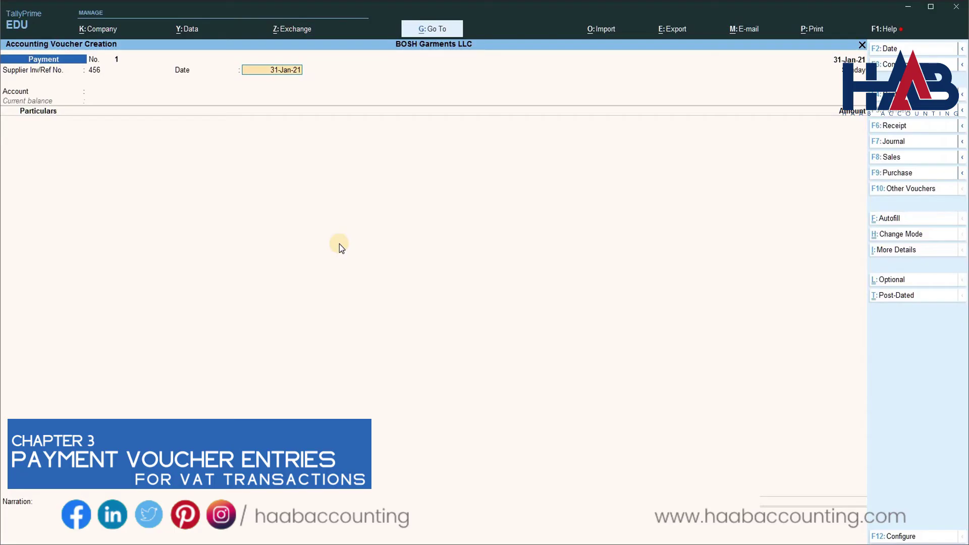
key("Return")
Pay from Cash to new party ABC Trading LLC, emirate Dubai, and enter its TRN.
type("Cas")
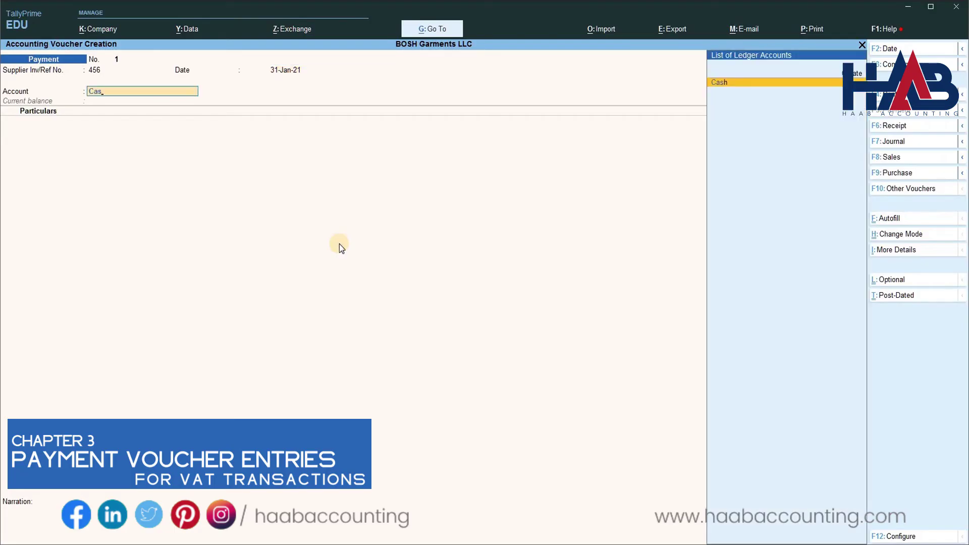
key("Return")
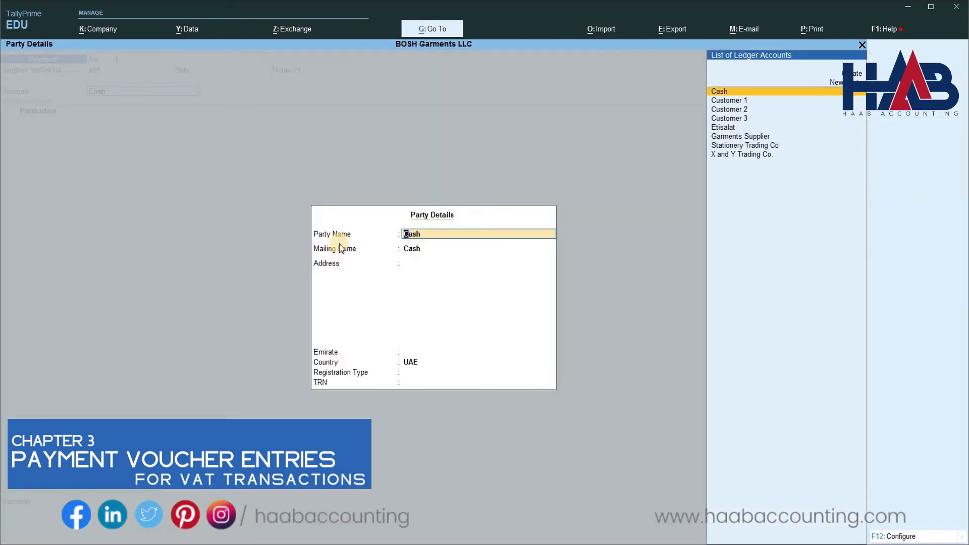
type("A")
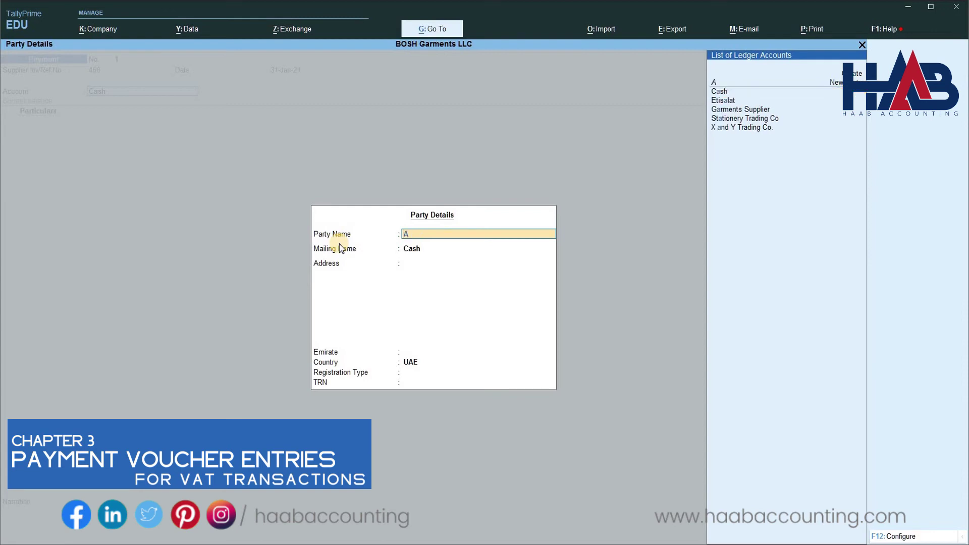
type("BC Tr")
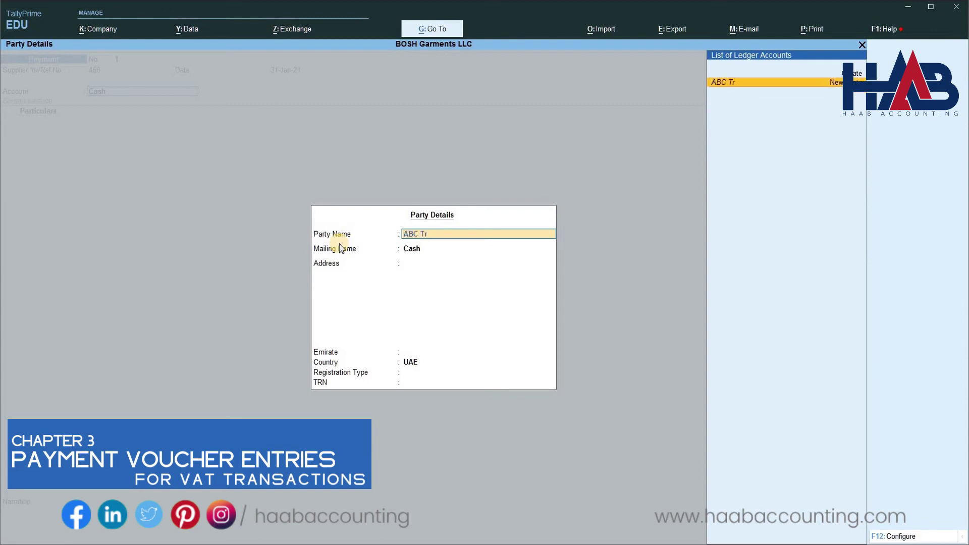
type("ading LLC")
key("Return")
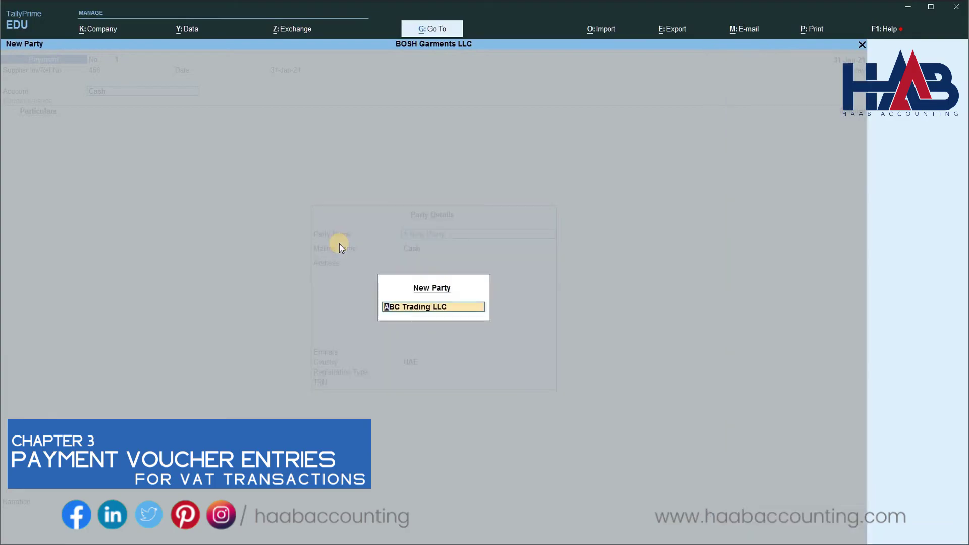
key("Return")
key("Return")
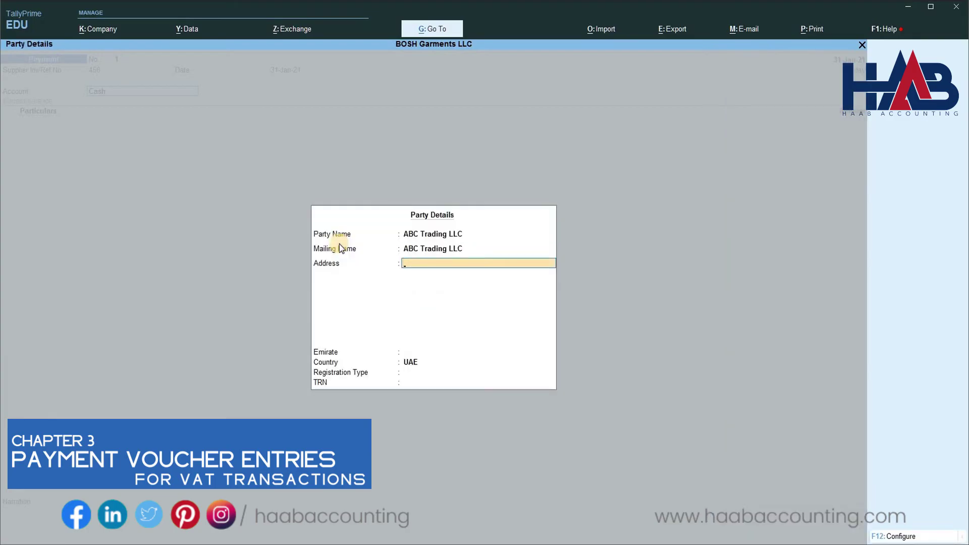
key("Return")
key("Down")
key("Down")
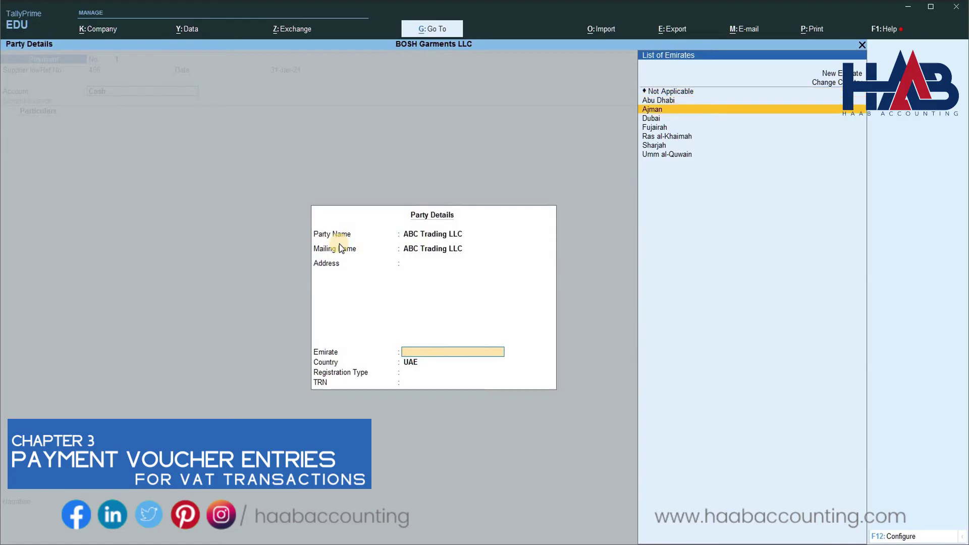
key("Down")
key("Return")
key("Return")
type("1")
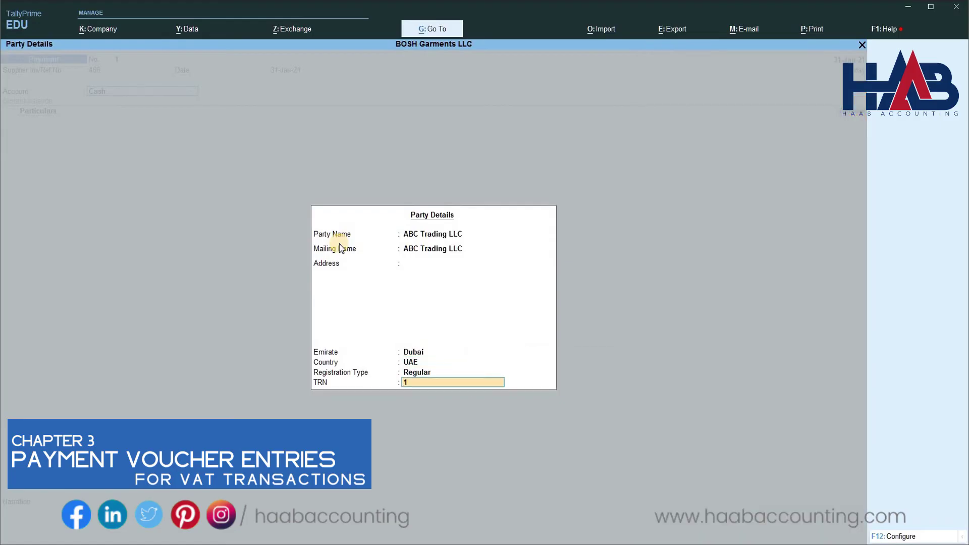
type("00123456789123")
Enter Printing and Stationery 10 and Input VAT 0.50, add a stationery purchase narration, and save.
key("Return")
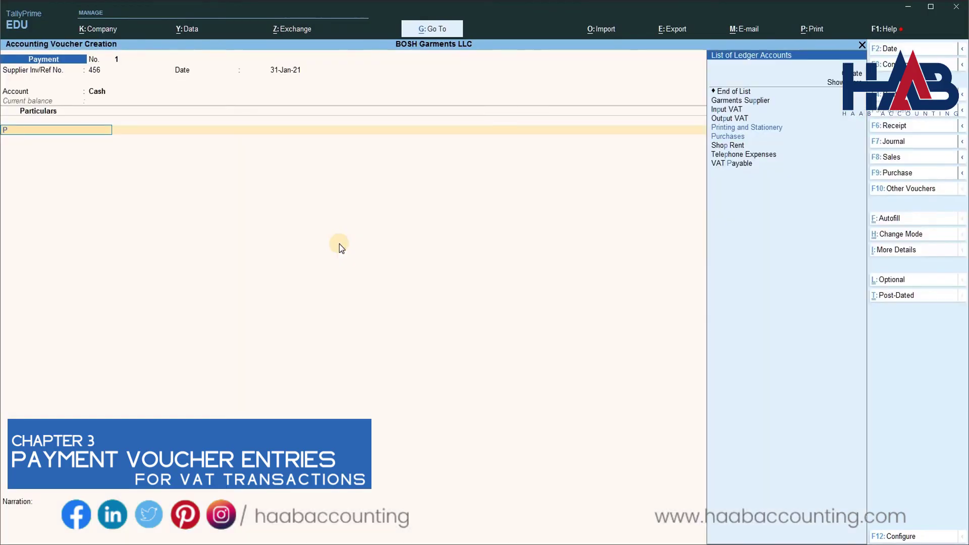
type("Prin")
key("Return")
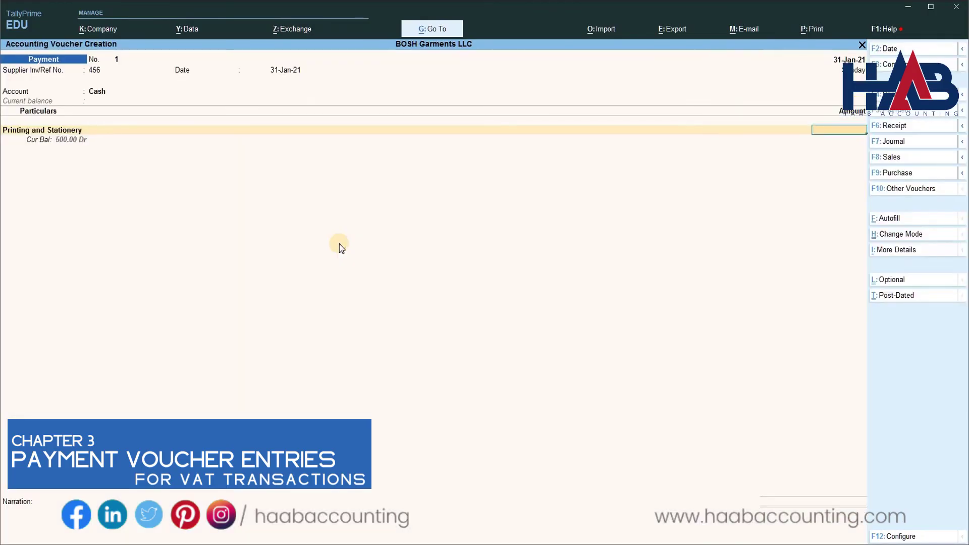
type("10")
key("Return")
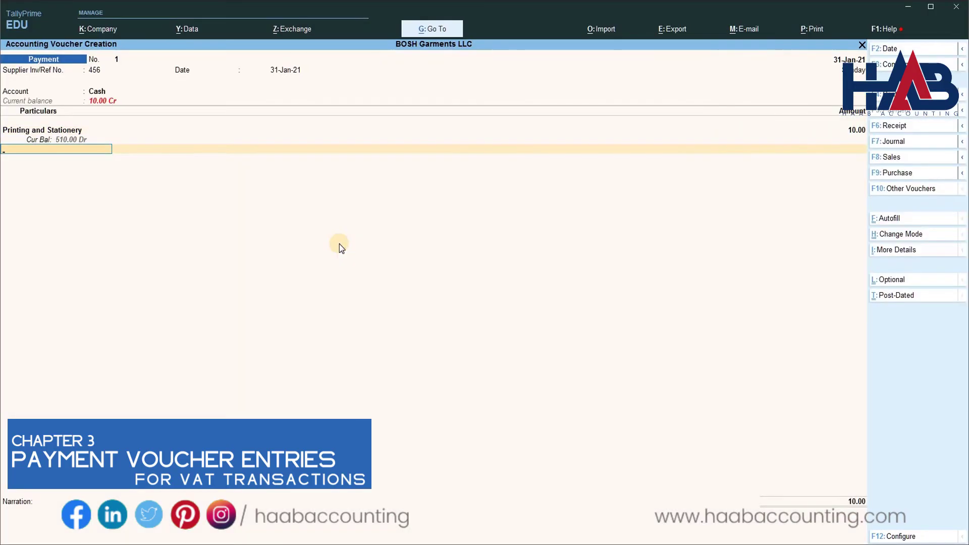
type("V")
key("Up")
key("Up")
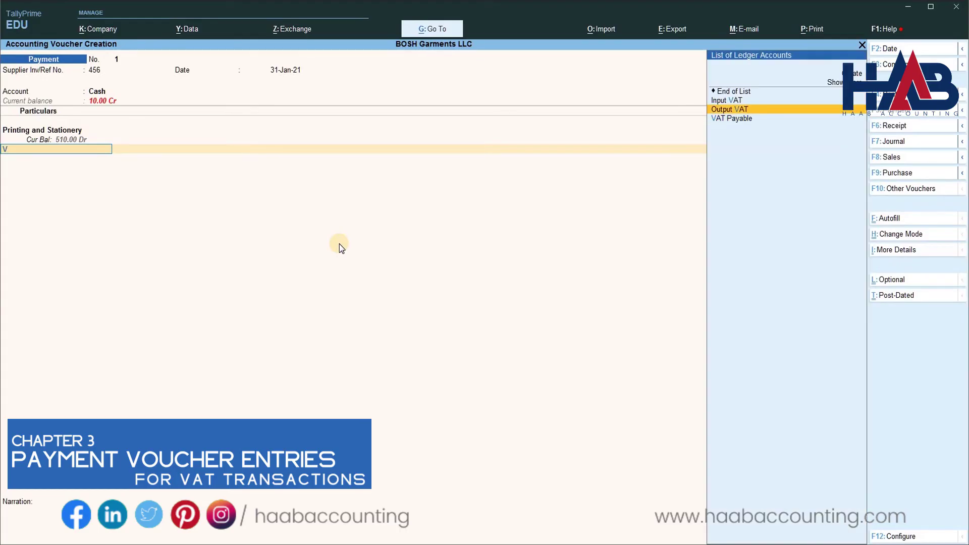
key("Return")
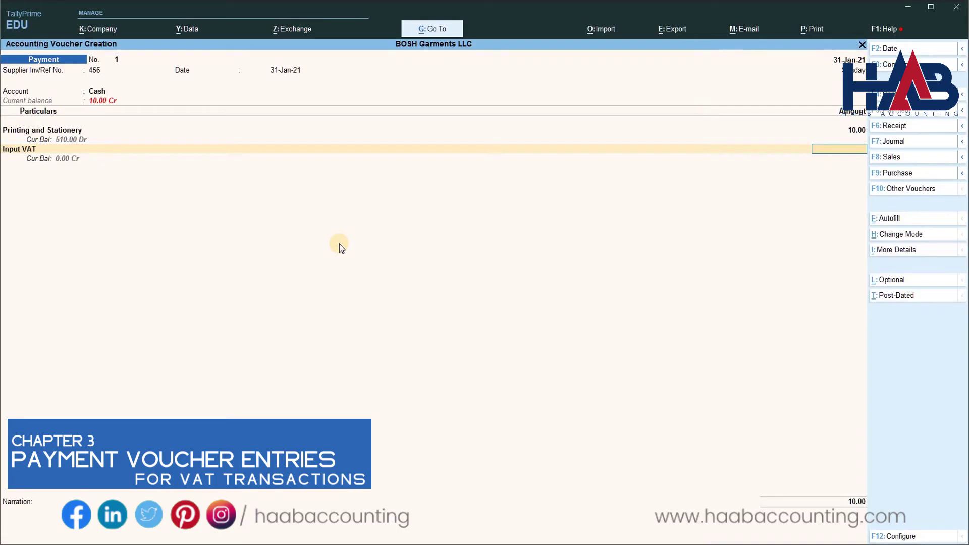
type("0.5")
key("Return")
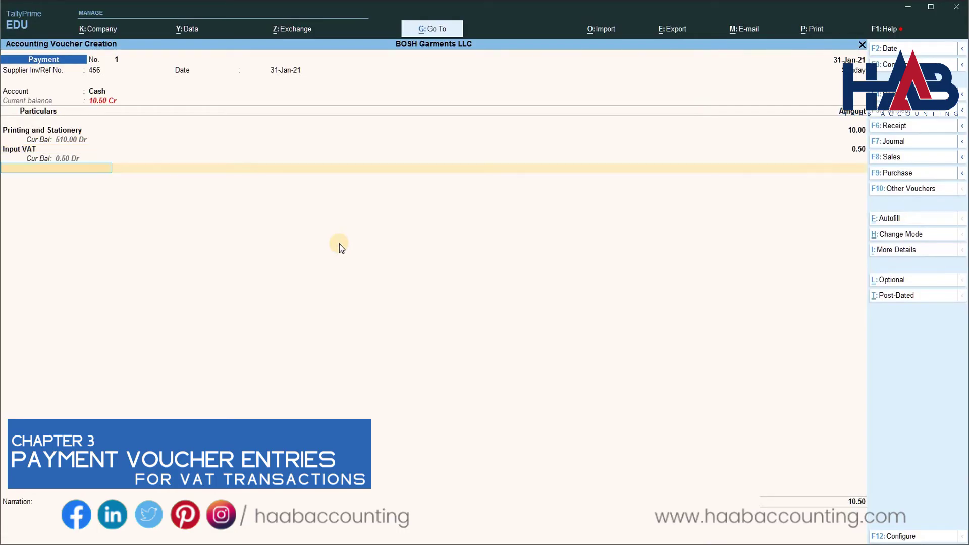
key("Return")
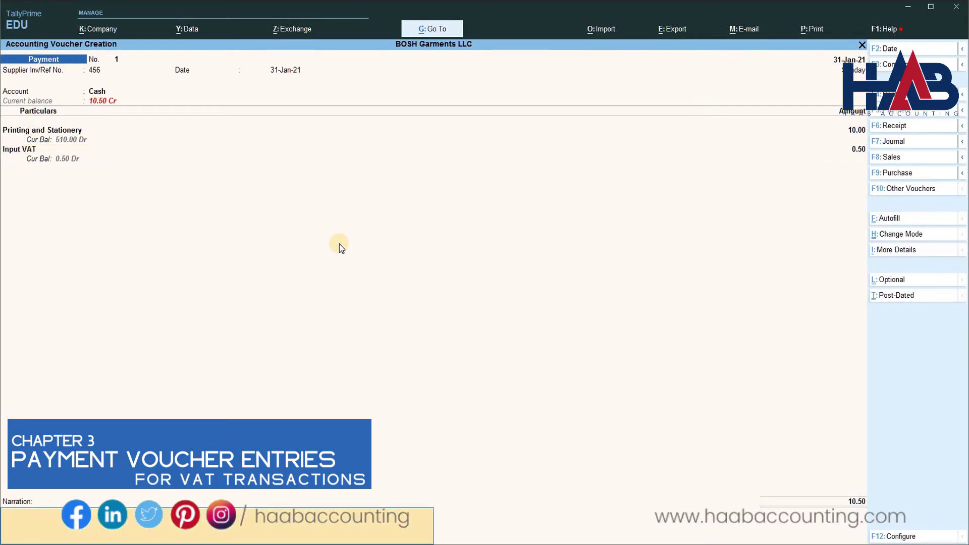
type("Stationeries purcha")
key("Return")
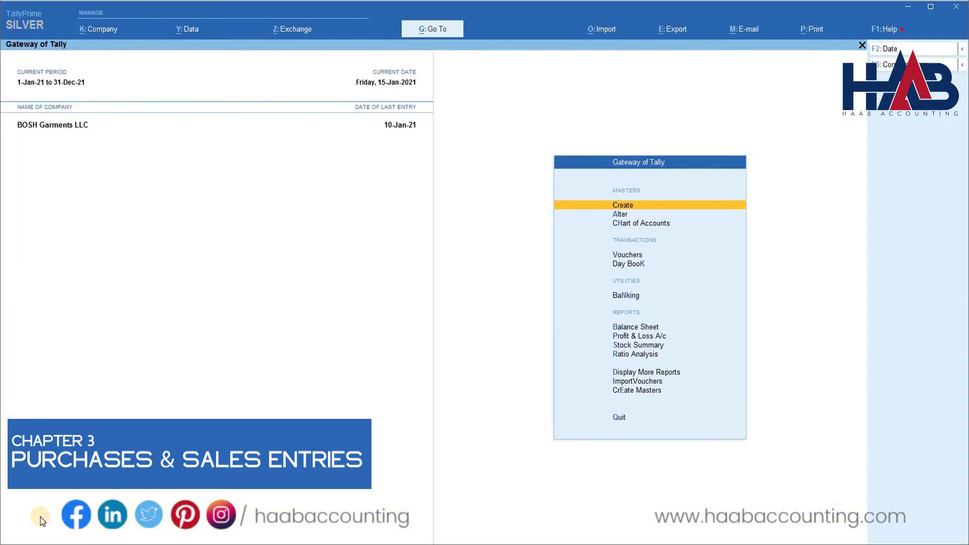
Start a sales voucher dated 1.1.21 and highlight Create in the party ledger list.
key("Down")
key("Down")
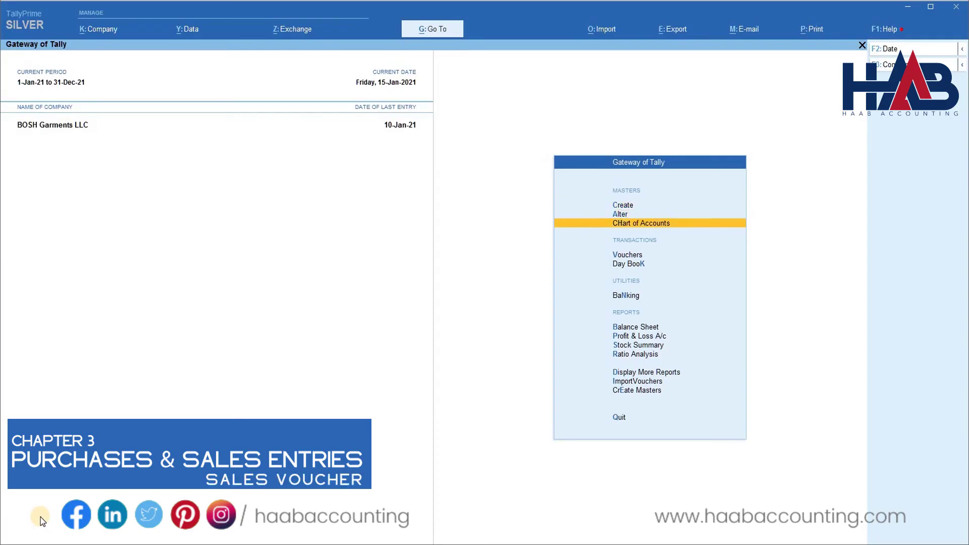
key("Down")
key("Return")
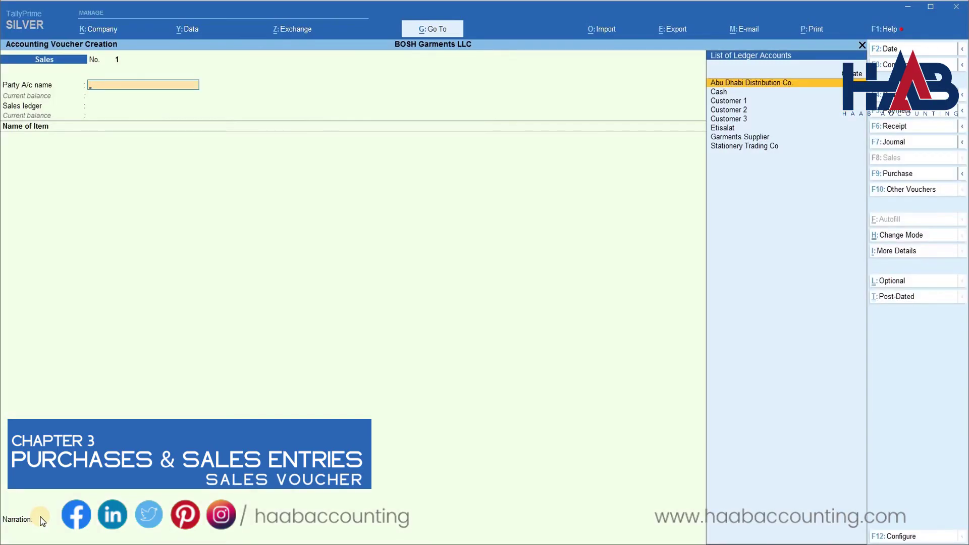
key("F2")
type("1.1")
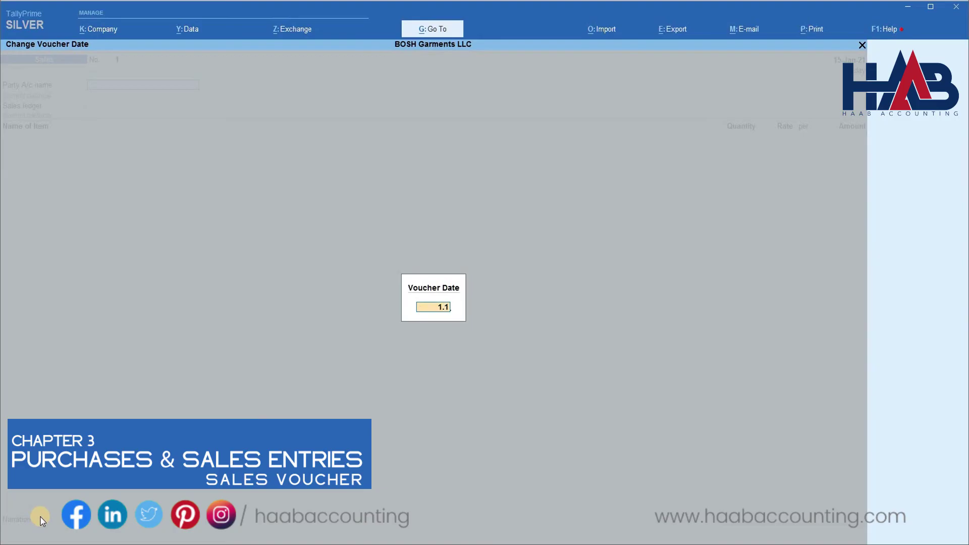
type(".21")
key("Return")
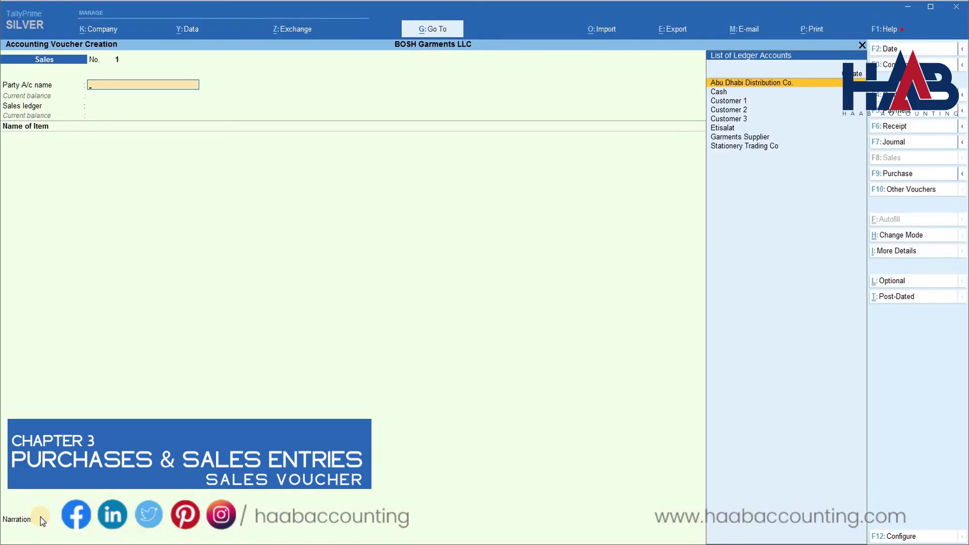
key("Up")
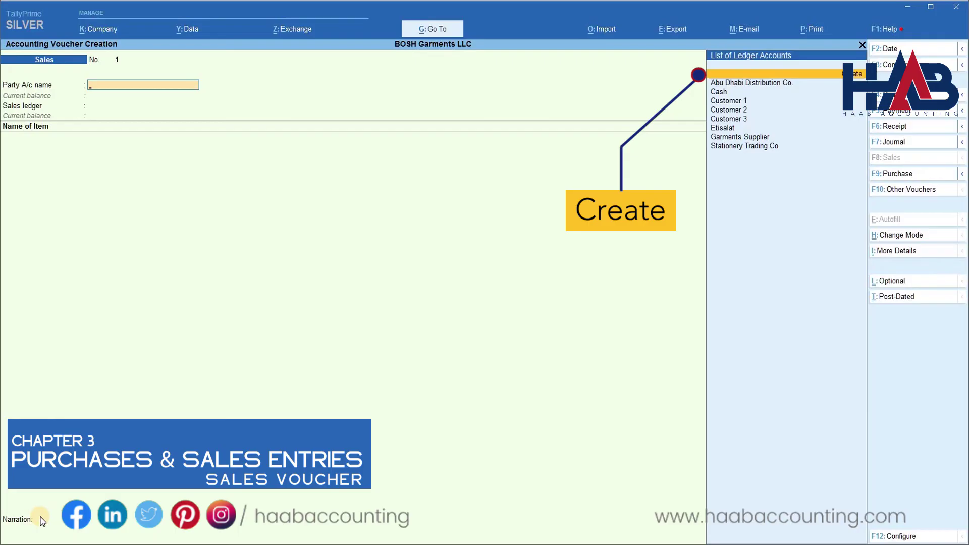
Create ledger 'X and Y Trading Co.' under Sundry Debtors with bill-by-bill balances kept on.
key("Return")
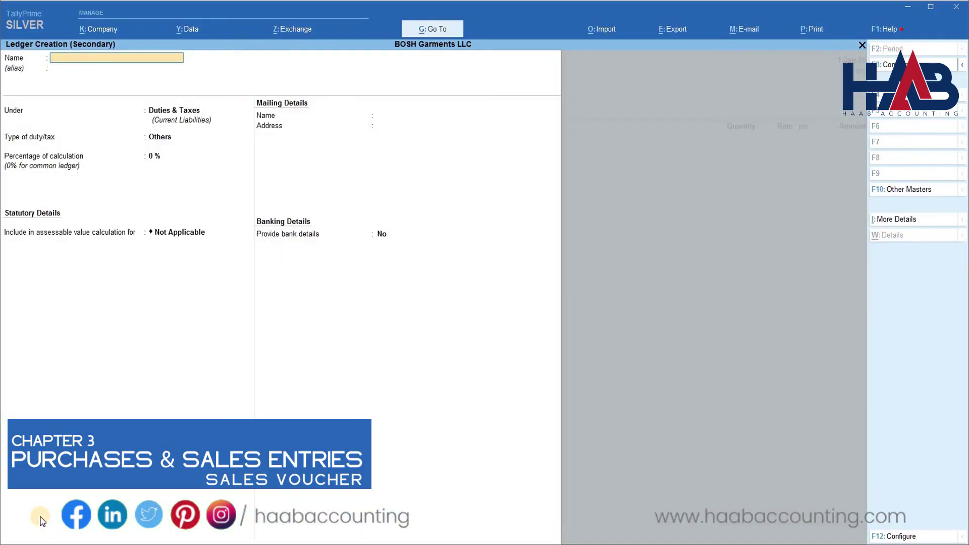
type("X and Y Trading Co.")
key("Return")
key("Return")
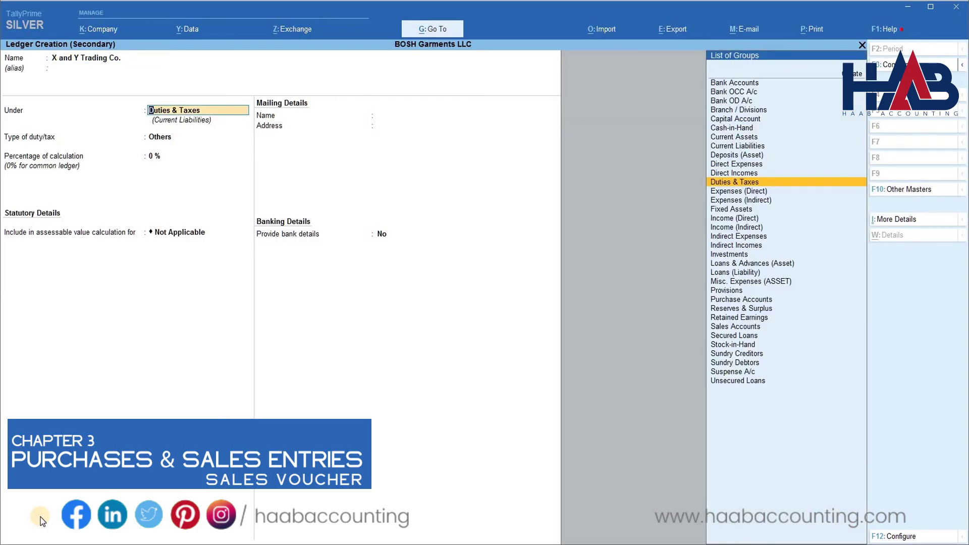
type("Deb")
key("Return")
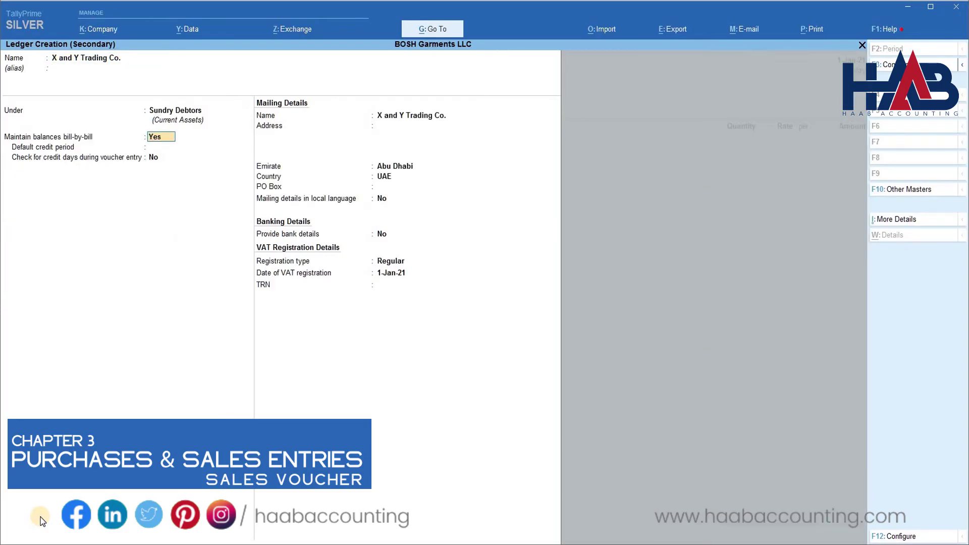
key("Return")
key("Return")
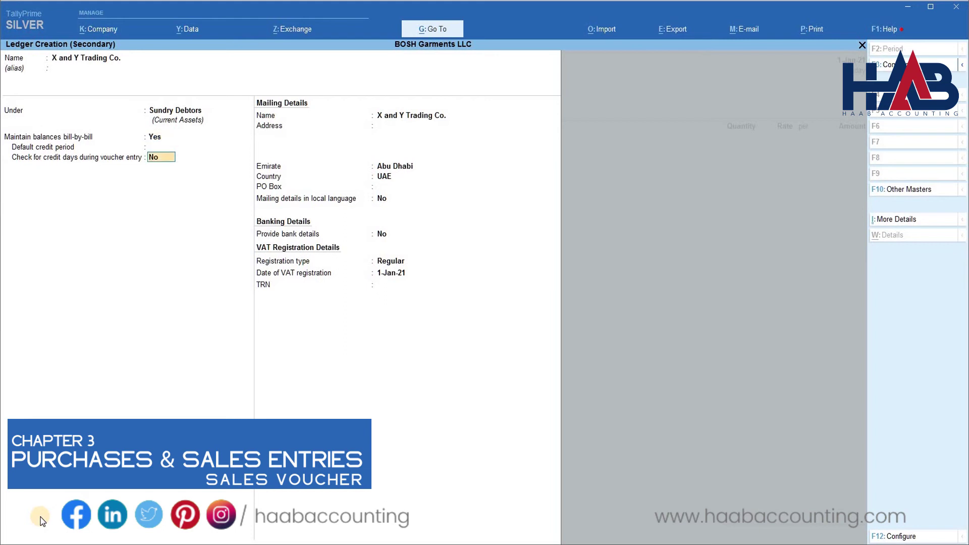
Give the ledger Regular VAT registration from 1-Jan-21 with its TRN, and save it.
key("Return")
key("Return")
key("Return")
key("Return")
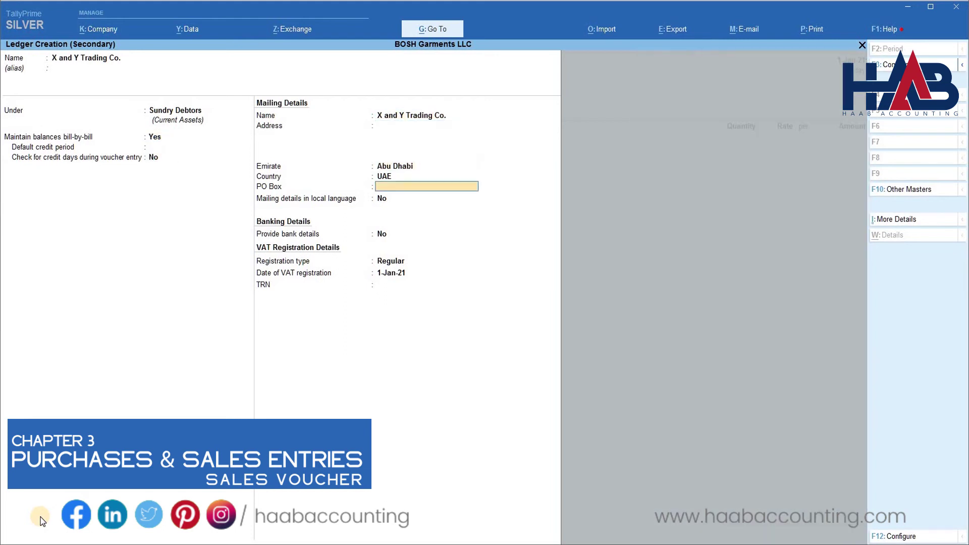
key("Return")
key("Return")
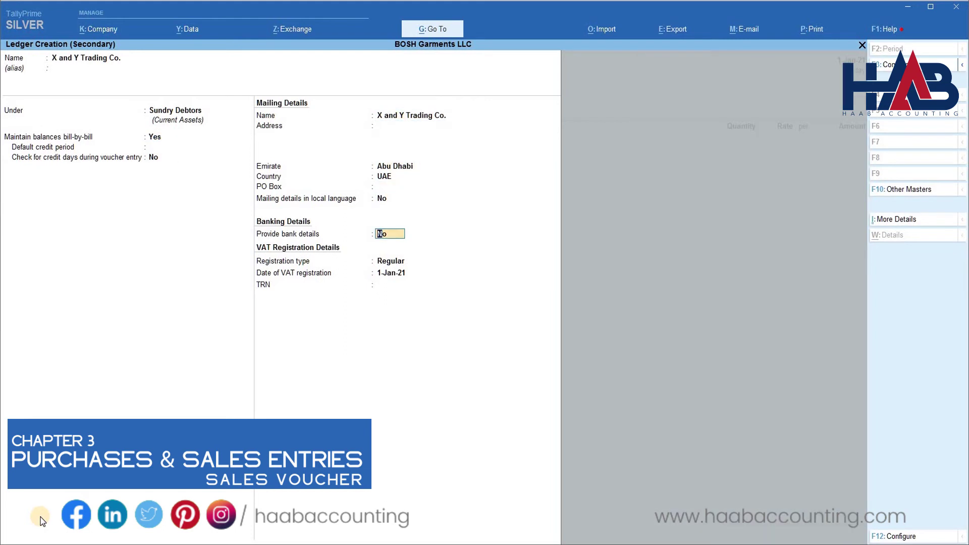
key("Return")
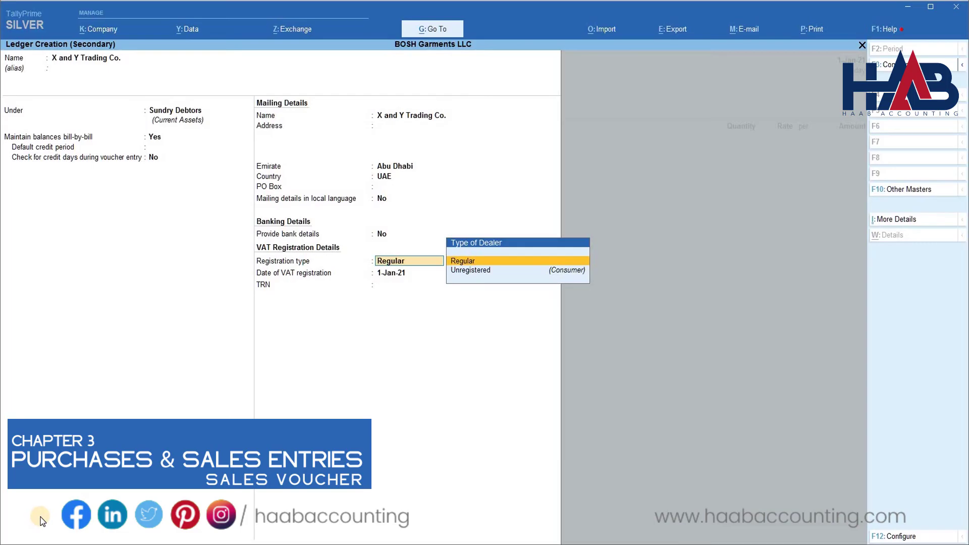
key("Return")
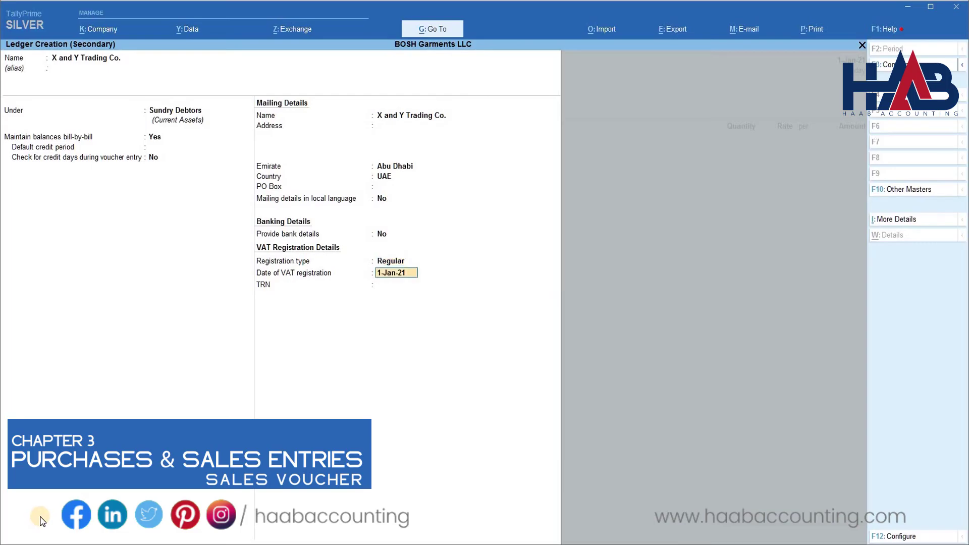
key("Return")
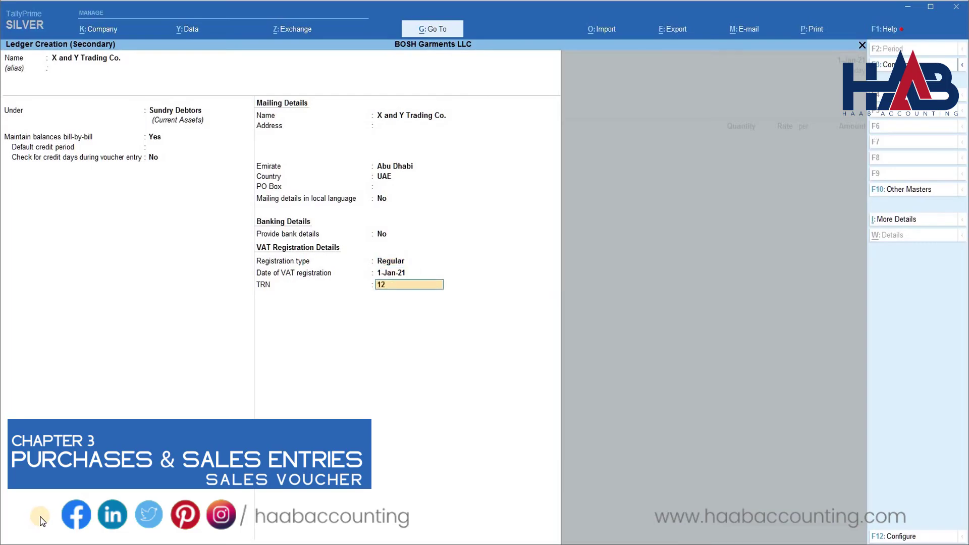
key("Return")
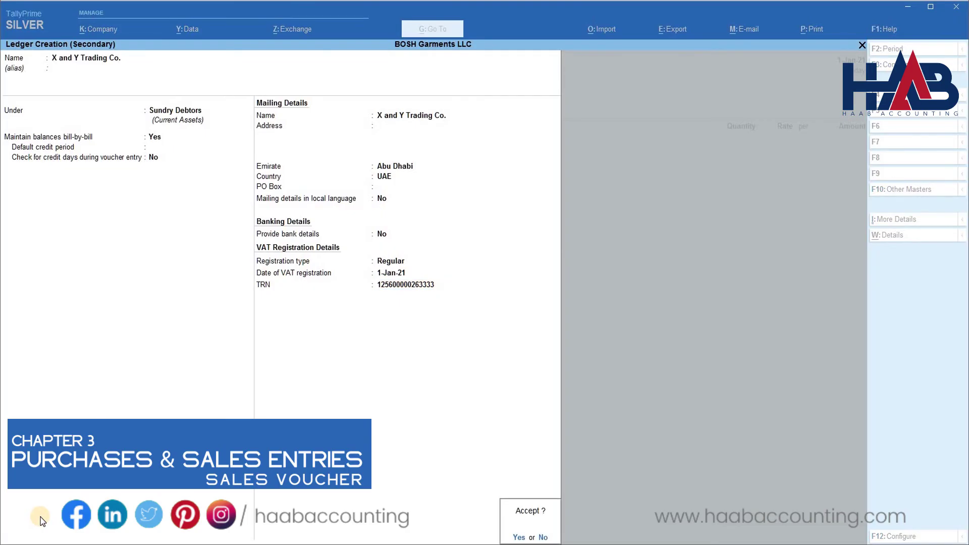
key("Return")
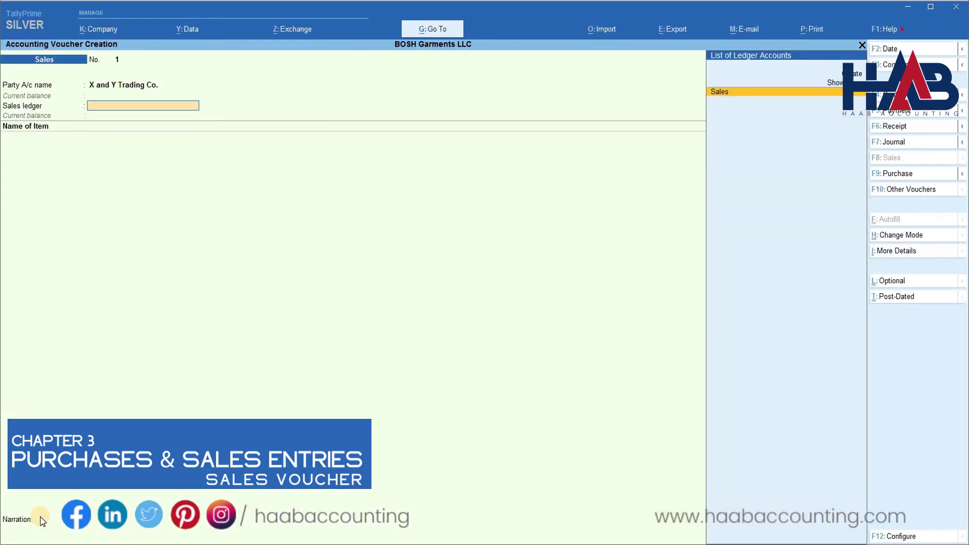
Choose the Sales ledger and add 250 Shirts at a rate of 150.
key("Return")
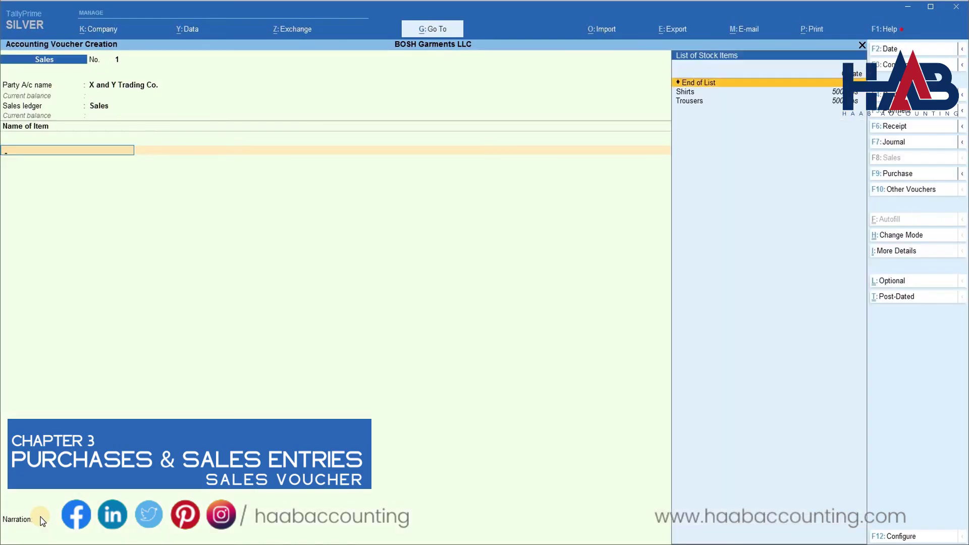
key("Down")
key("Return")
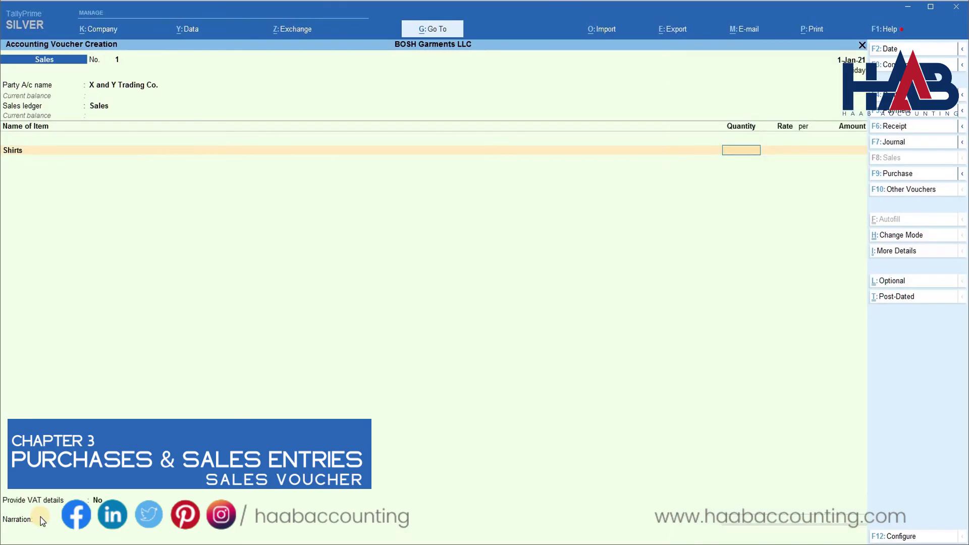
type("250")
key("Return")
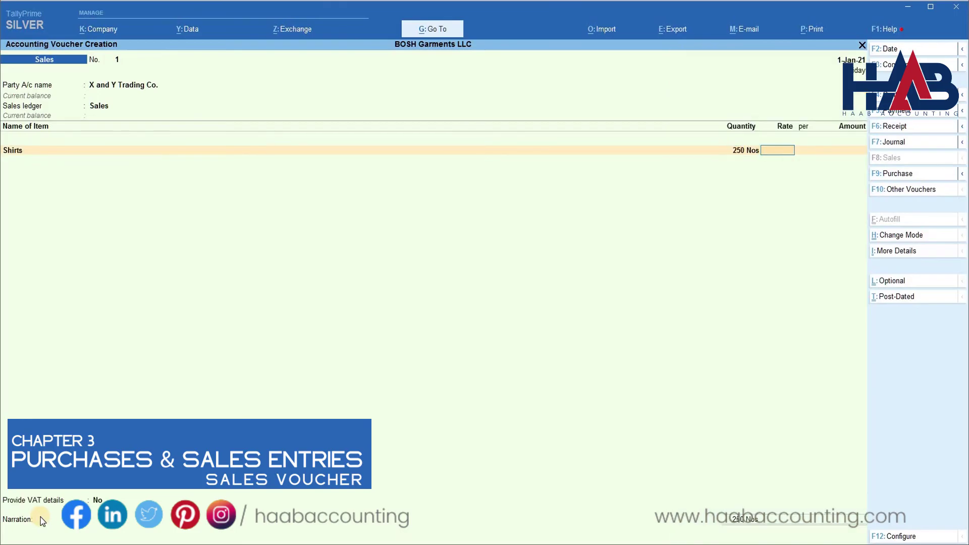
type("150")
key("Return")
key("Return")
key("Return")
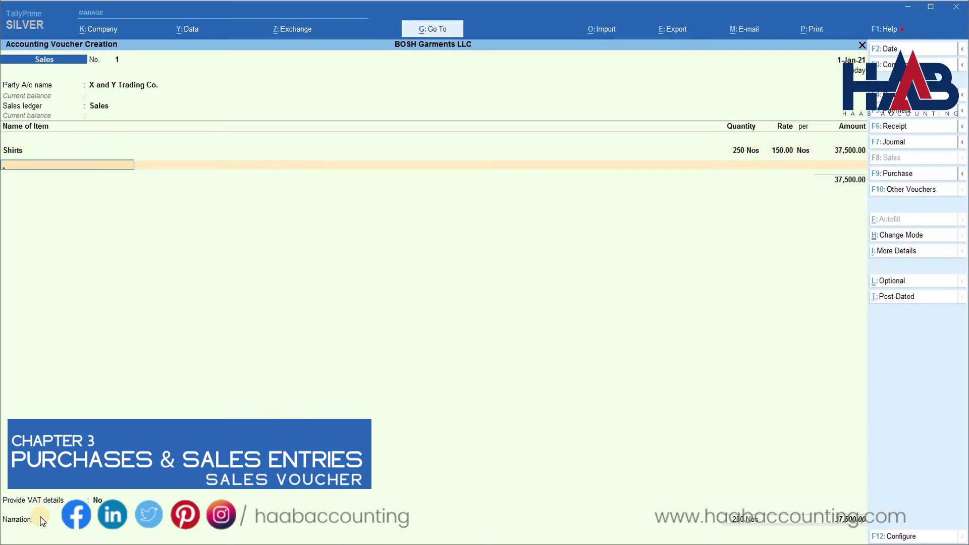
Add 250 Trousers at a rate of 250, amounting to 62,500.
key("Down")
key("Down")
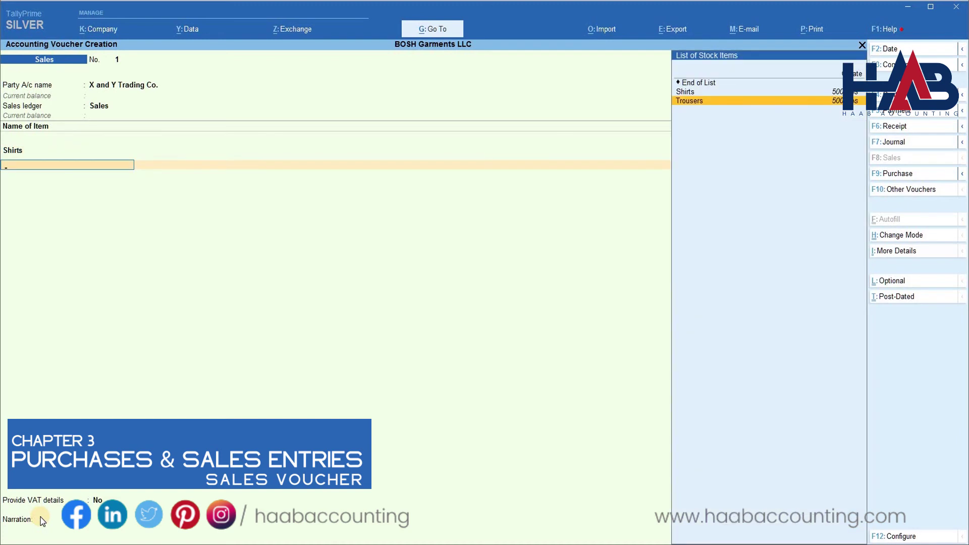
key("Return")
type("250")
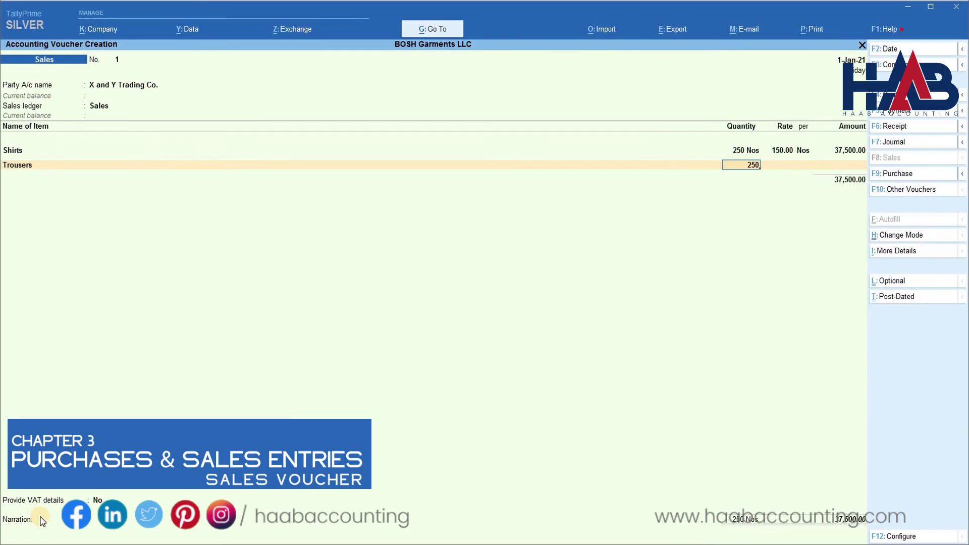
key("Return")
type("250")
key("Return")
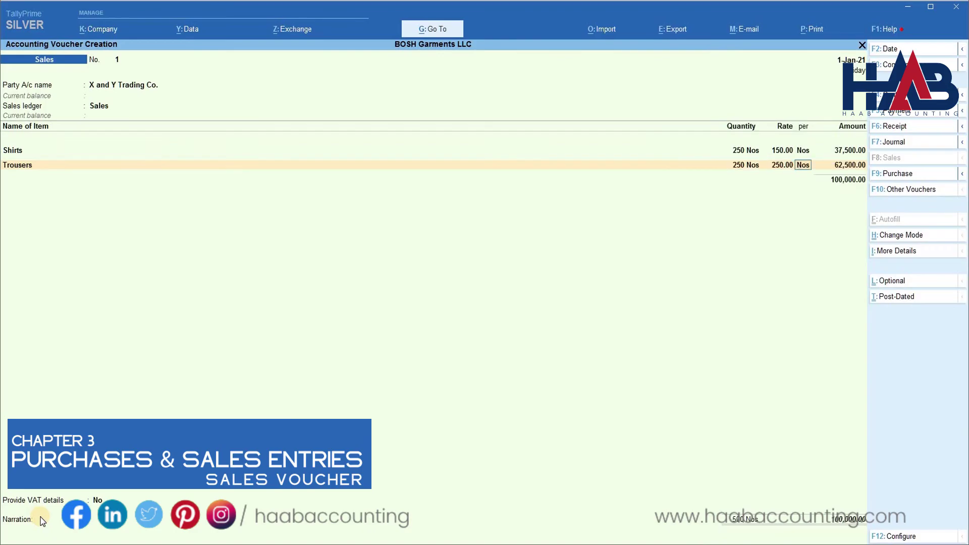
key("Return")
key("Return")
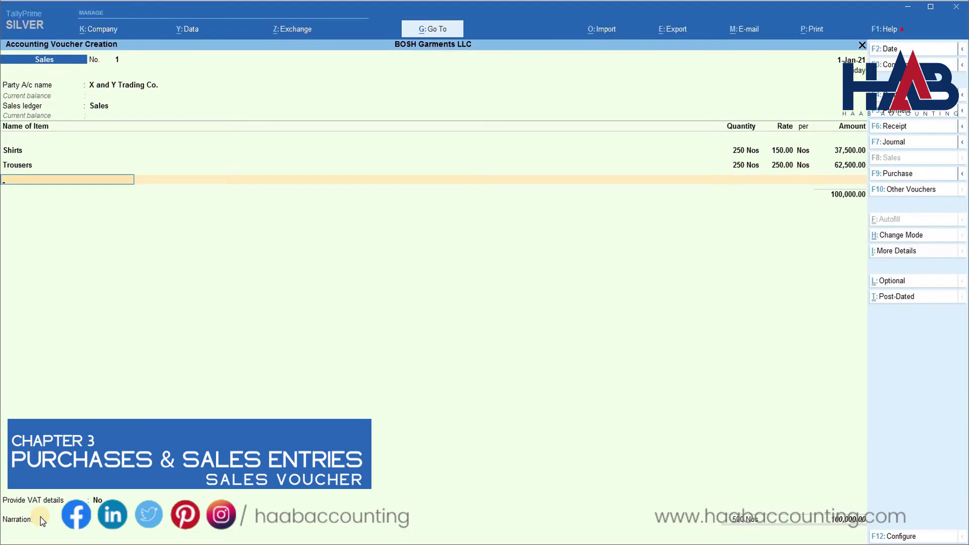
key("Return")
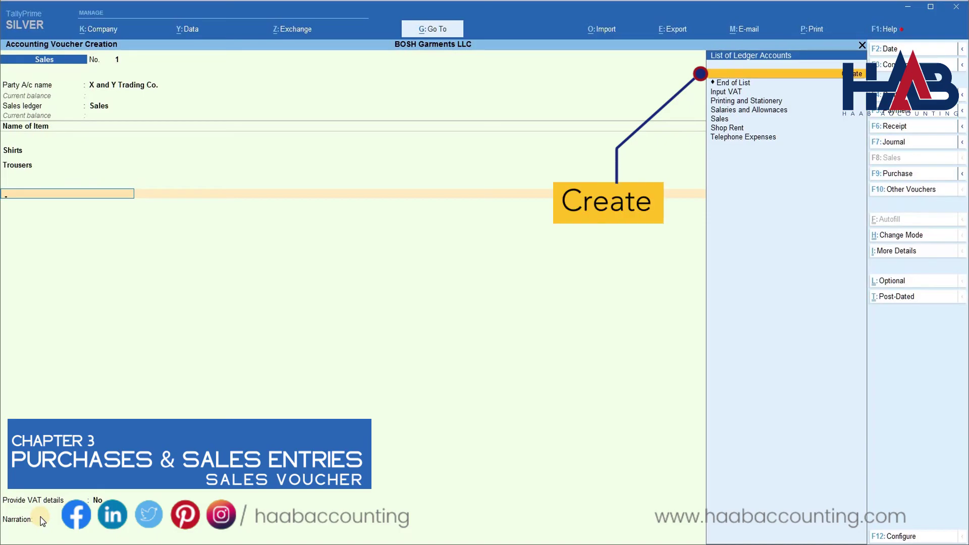
Create an 'Output VAT' ledger under Duties & Taxes with VAT as the type of duty/tax.
key("alt+c")
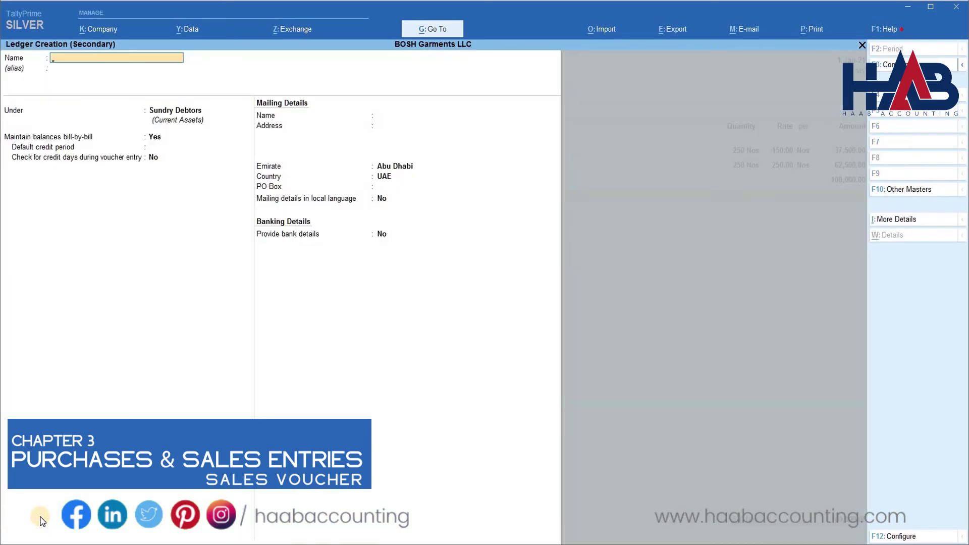
type("Output VAT")
key("Return")
type("Tax")
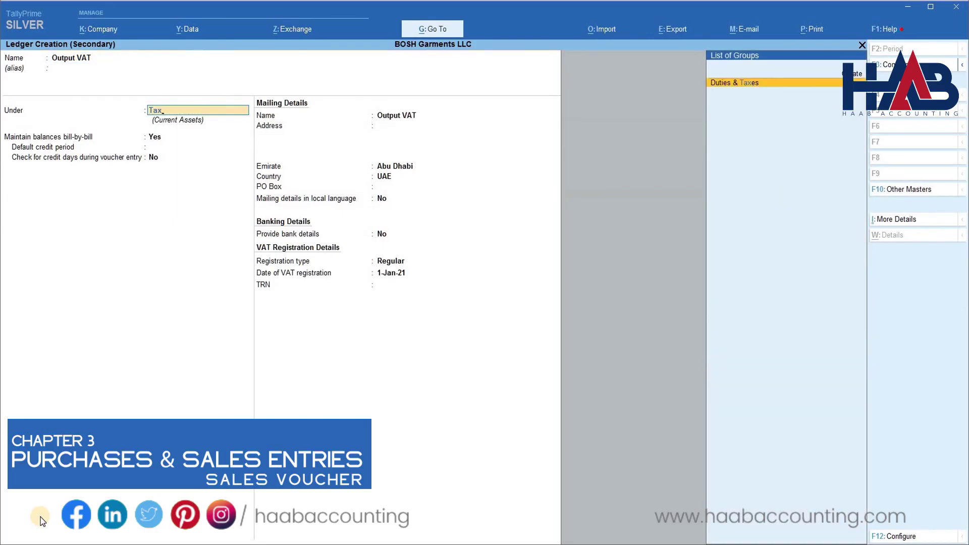
key("Return")
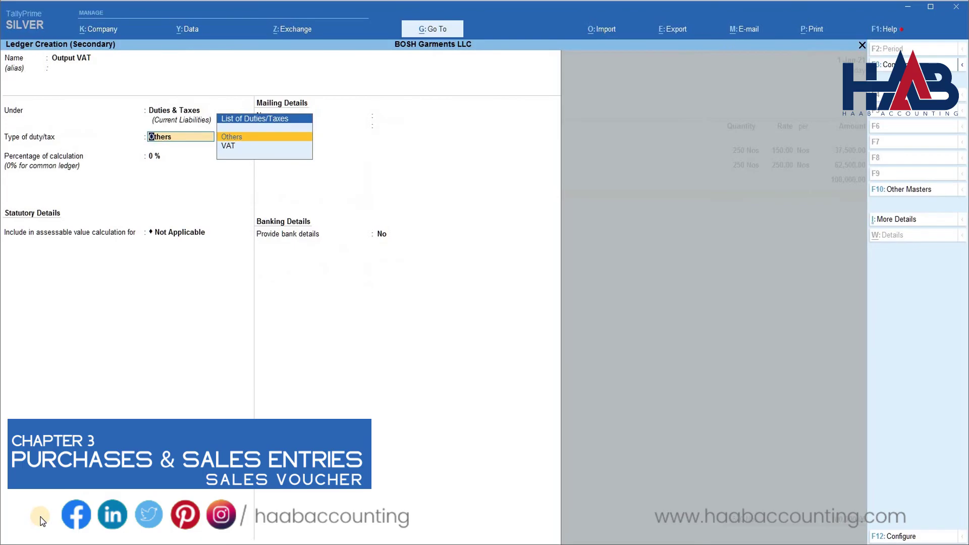
key("Down")
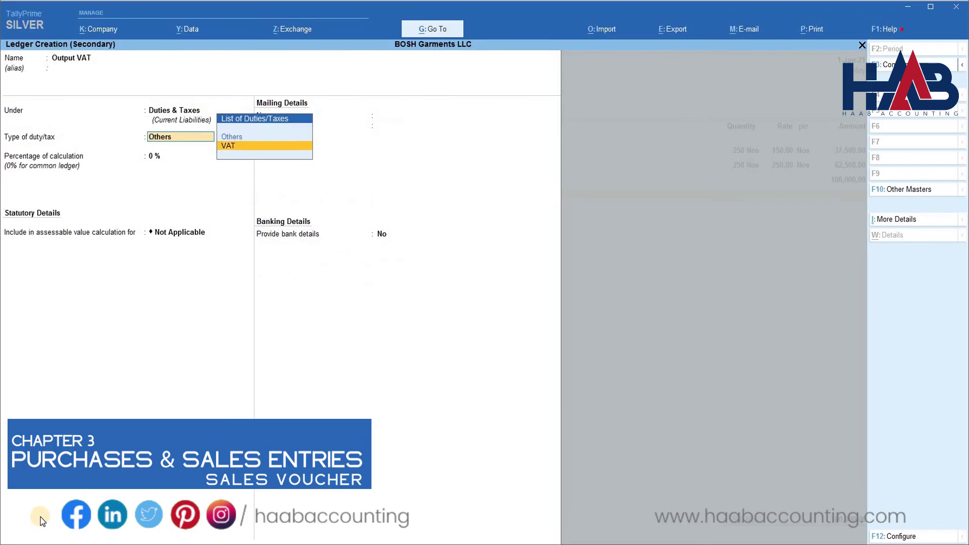
key("Return")
key("Return")
key("Return")
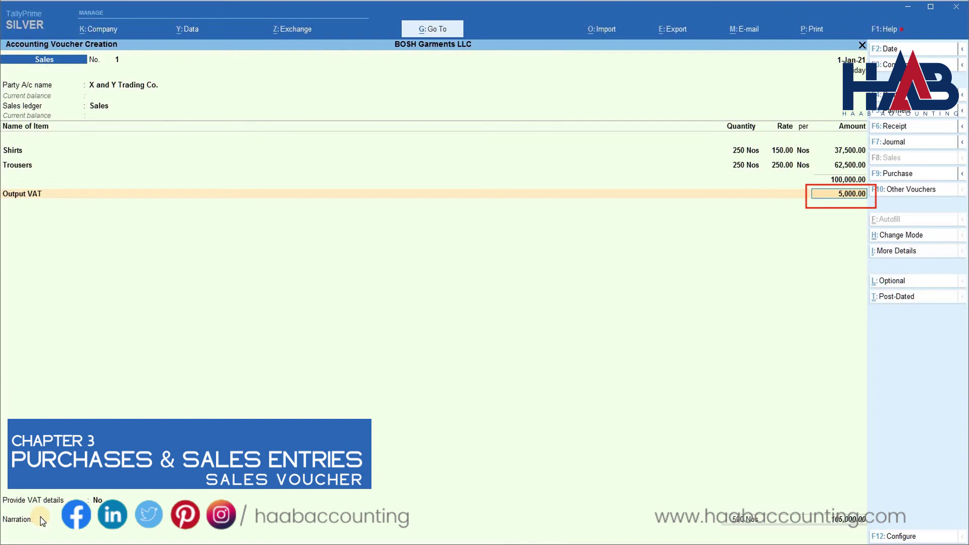
Accept the 5,000.00 Output VAT, allocate 105,000 to new bill reference 1, and finish voucher 1.
key("Return")
key("Return")
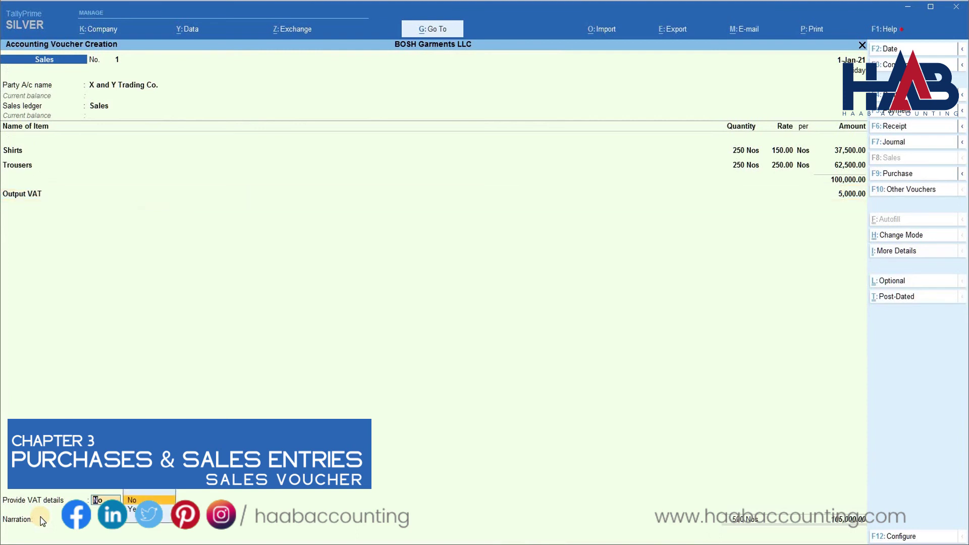
key("Return")
key("Return")
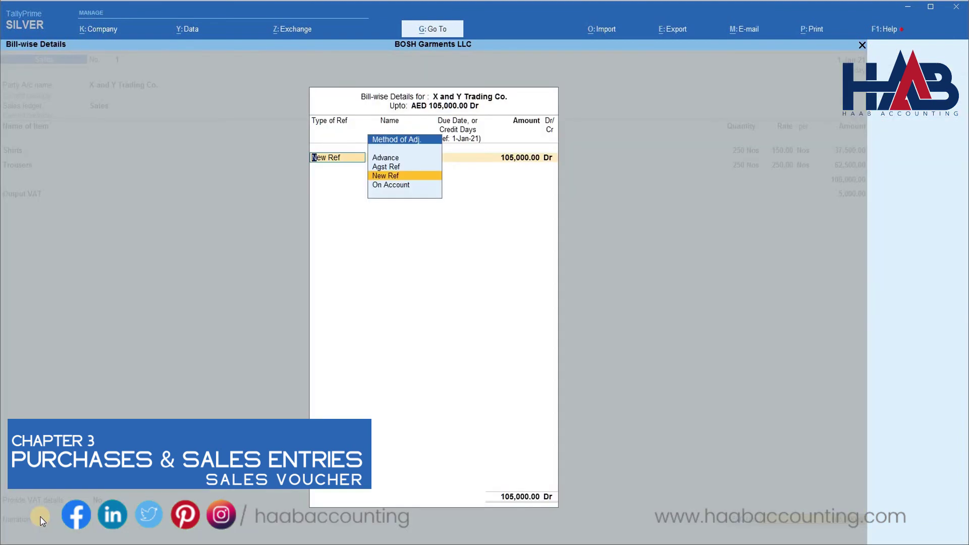
key("Return")
key("Return")
key("Return")
key("Return")
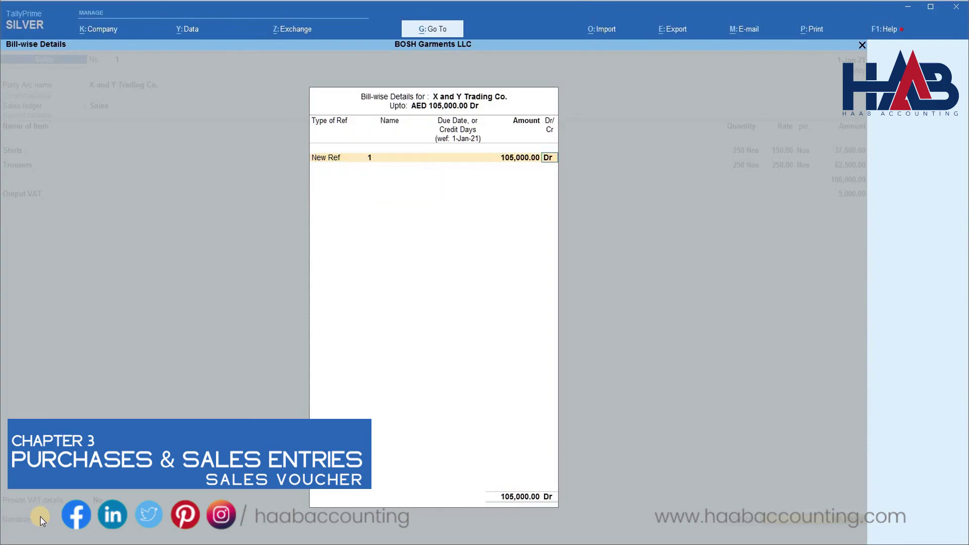
key("Return")
key("Return")
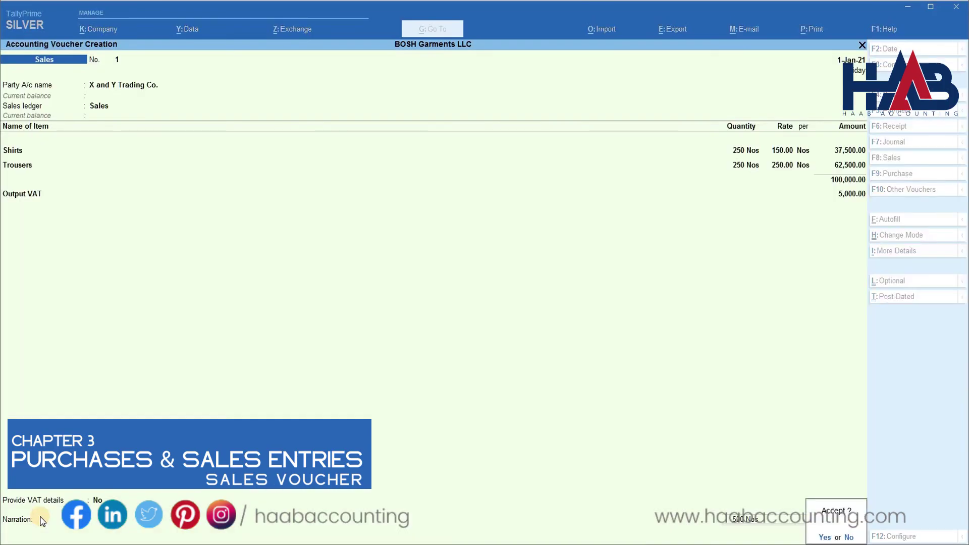
Save voucher 1, then enter 100 Shirts at 150 on voucher 2 and add Trousers.
key("Return")
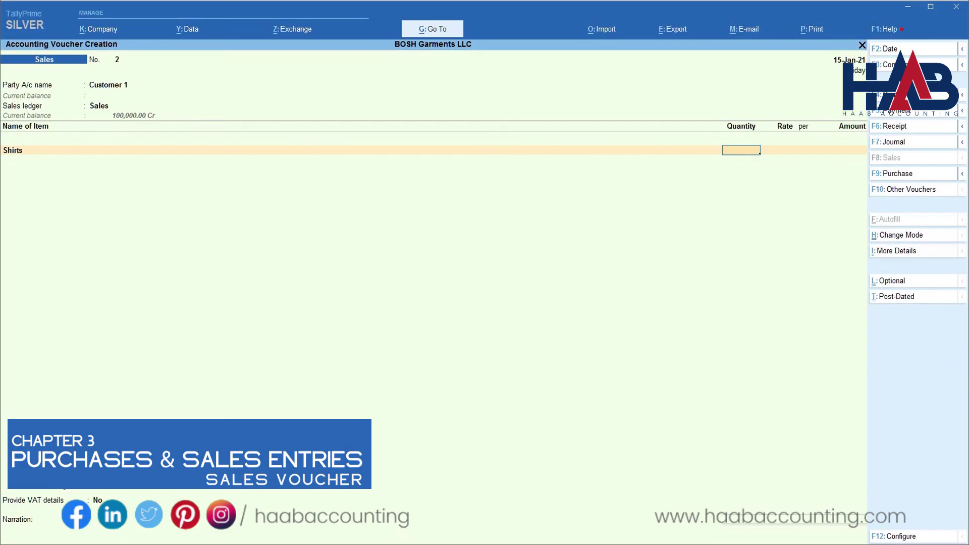
type("100")
key("Return")
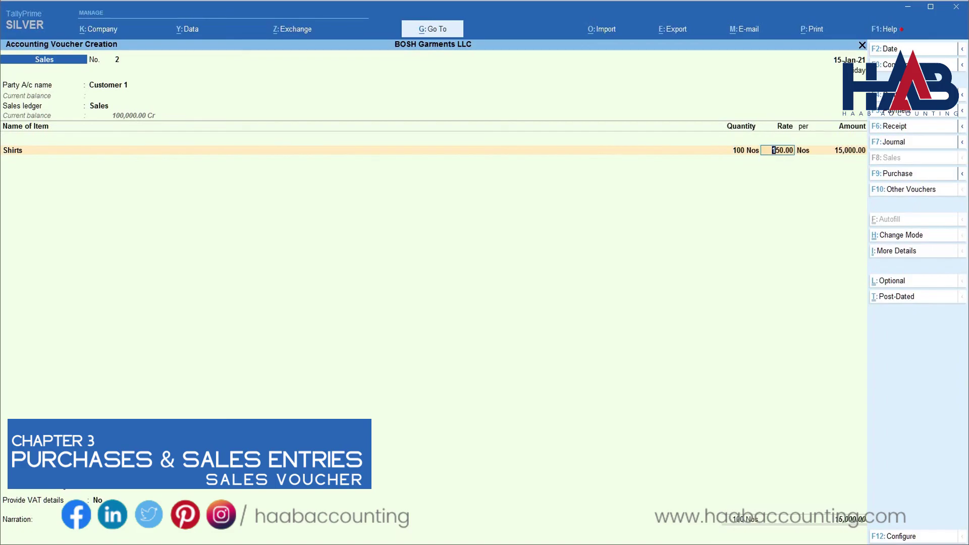
key("Return")
key("Return")
key("Return")
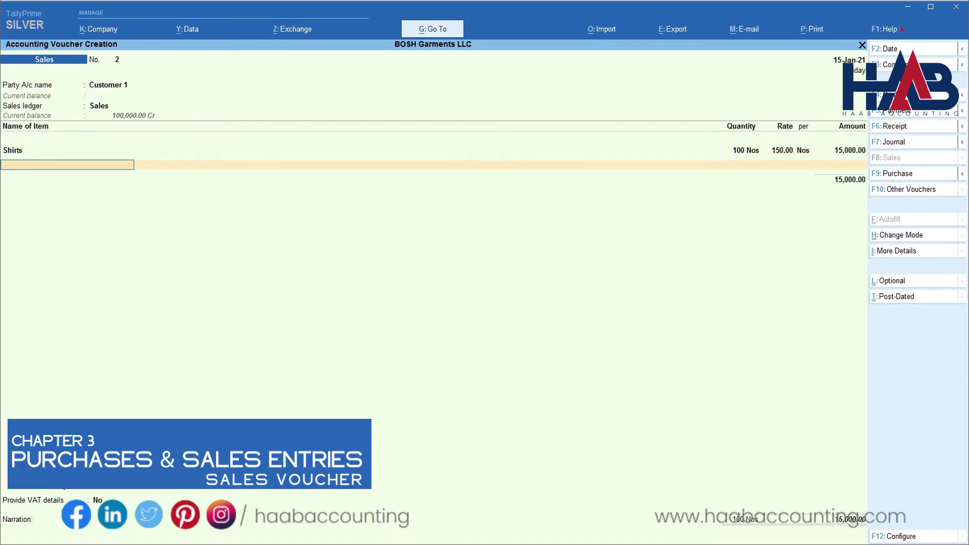
key("Down")
key("Down")
key("Return")
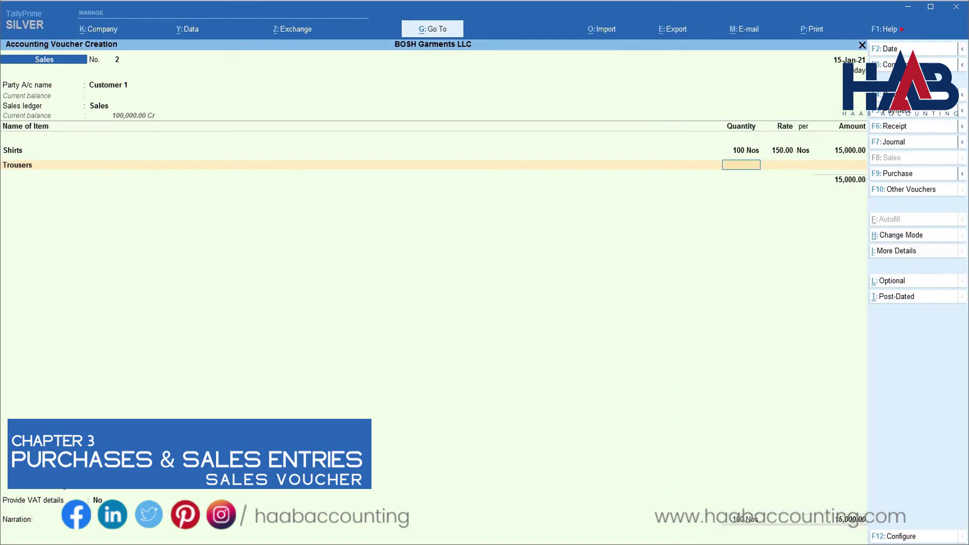
type("100")
Enter 100 Trousers at 250, add 2,000 Output VAT, and accept new bill reference 2 for 42,000.
key("Return")
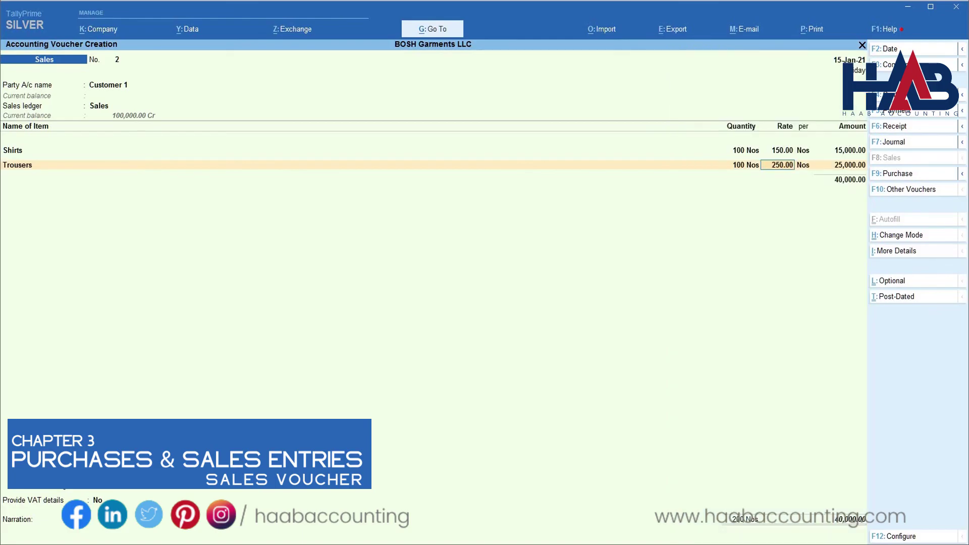
type("250")
key("Return")
key("Return")
key("Return")
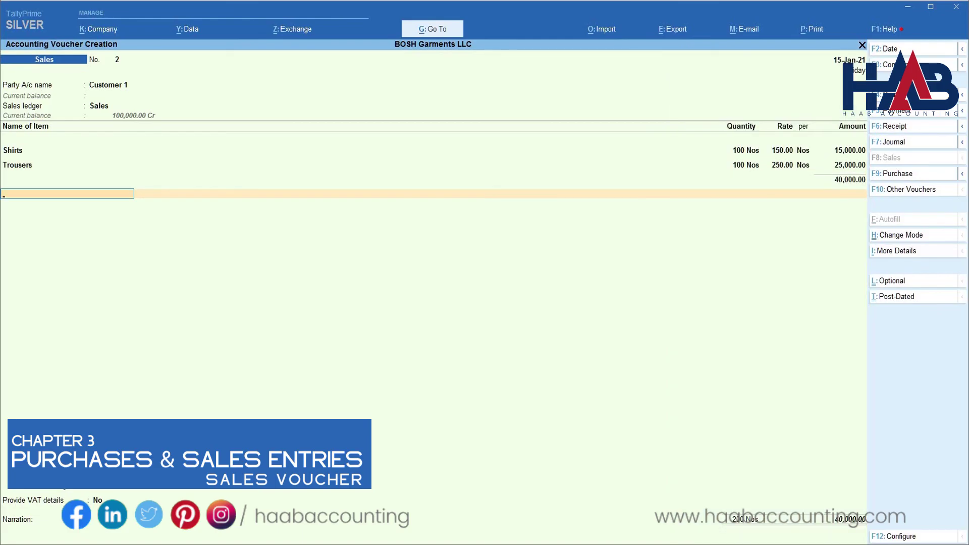
type("Out")
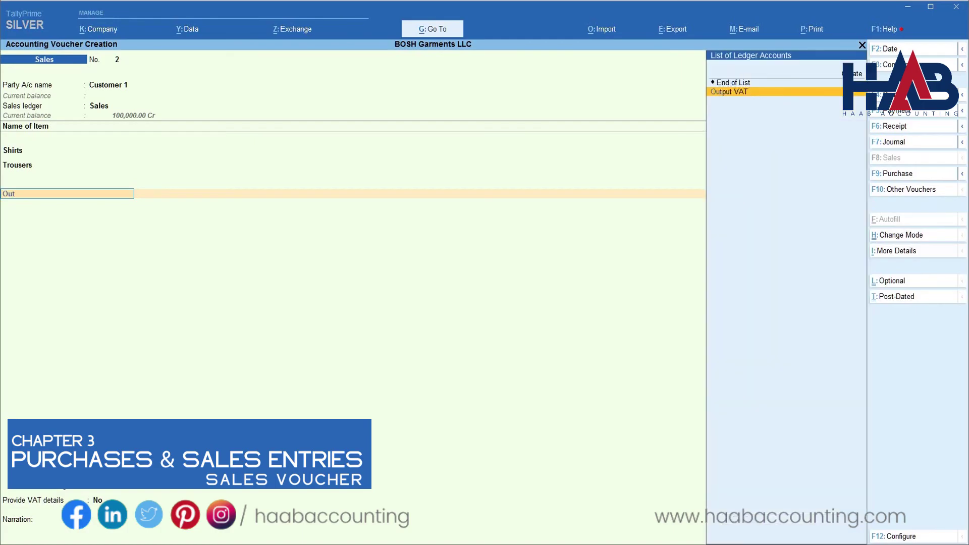
key("Return")
key("Return")
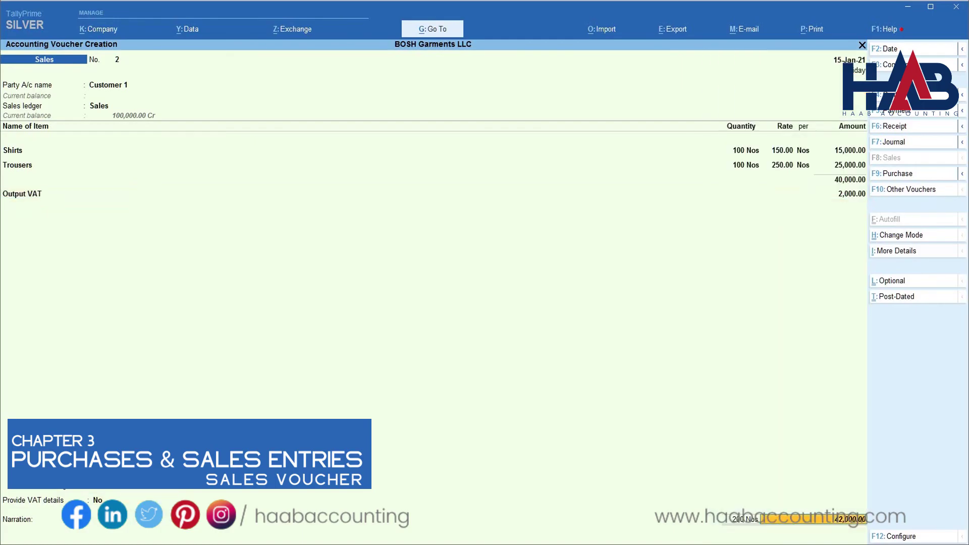
key("Return")
key("Return")
key("Return")
key("Return")
key("Return")
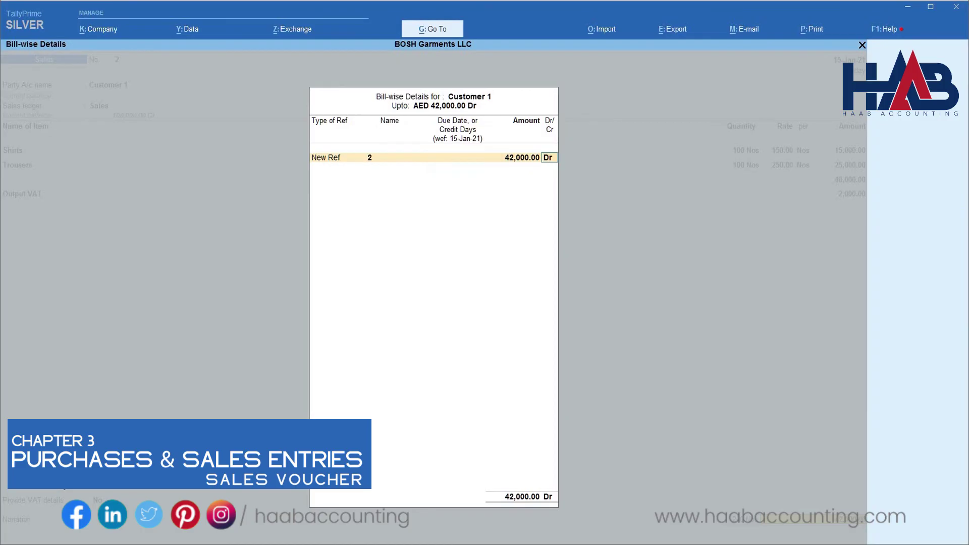
key("Return")
key("Return")
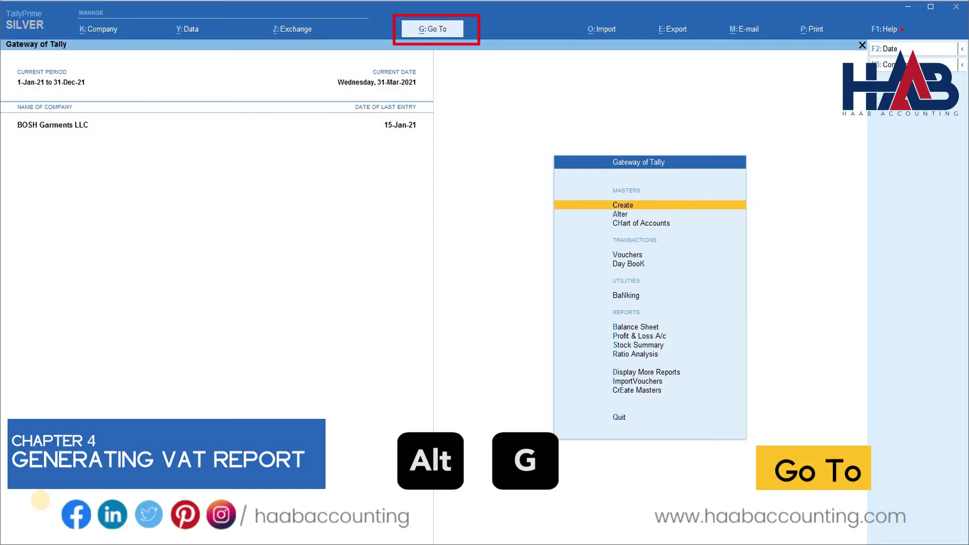
Open the VAT 201 return from the VAT Reports group.
left_click(440, 32)
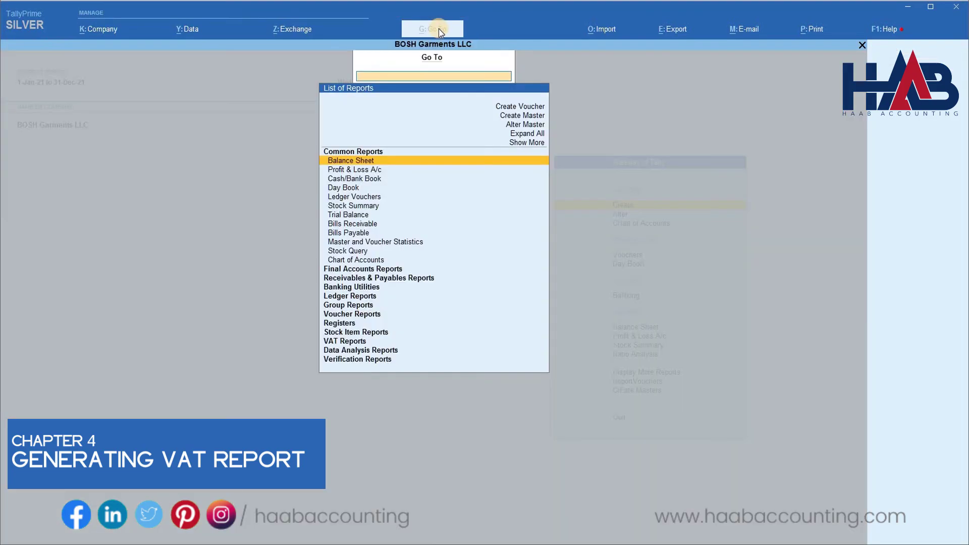
key("Down")
key("Down")
key("Down")
key("Down")
key("Down")
key("Down")
key("Down")
key("Down")
key("Down")
key("Down")
key("Down")
key("Down")
key("Down")
key("Down")
key("Down")
key("Down")
key("Down")
key("Down")
key("Down")
key("Down")
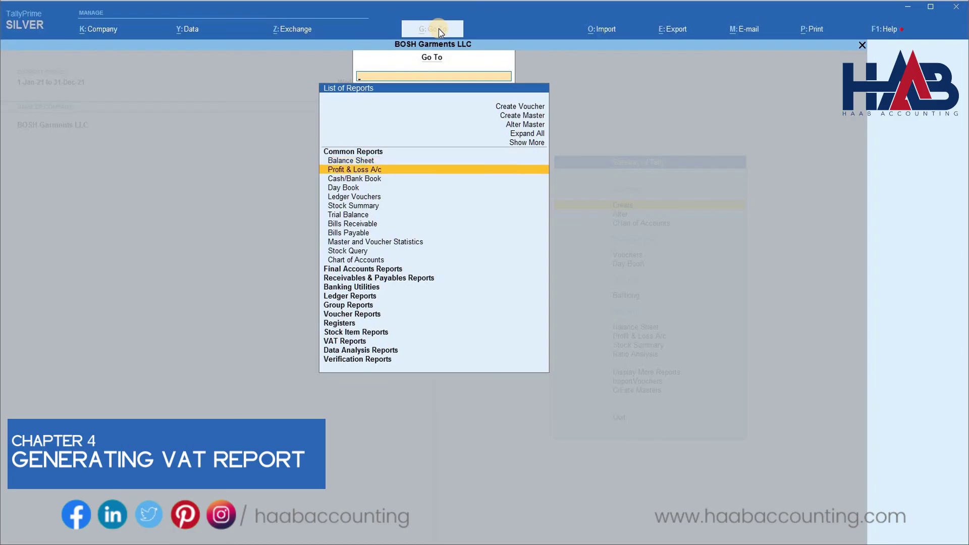
key("Up")
key("Return")
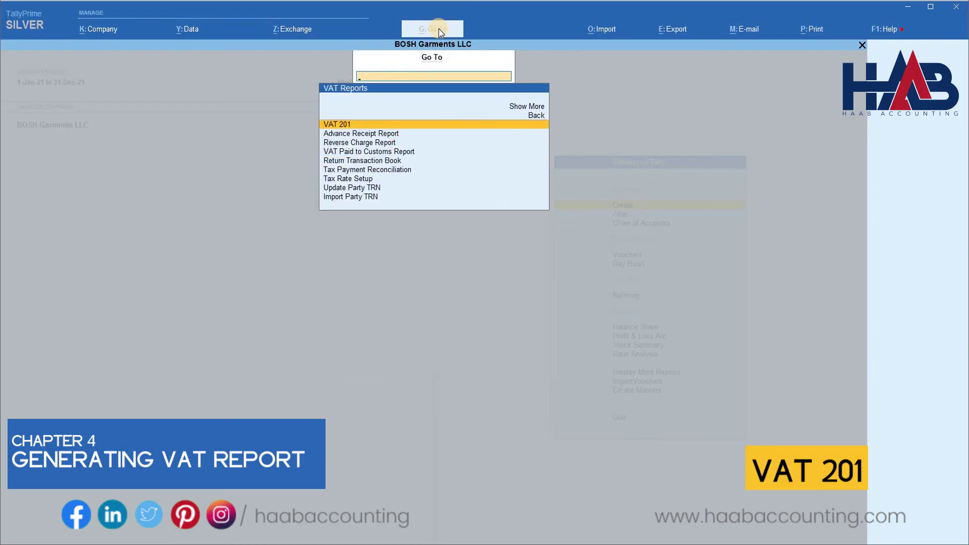
key("Return")
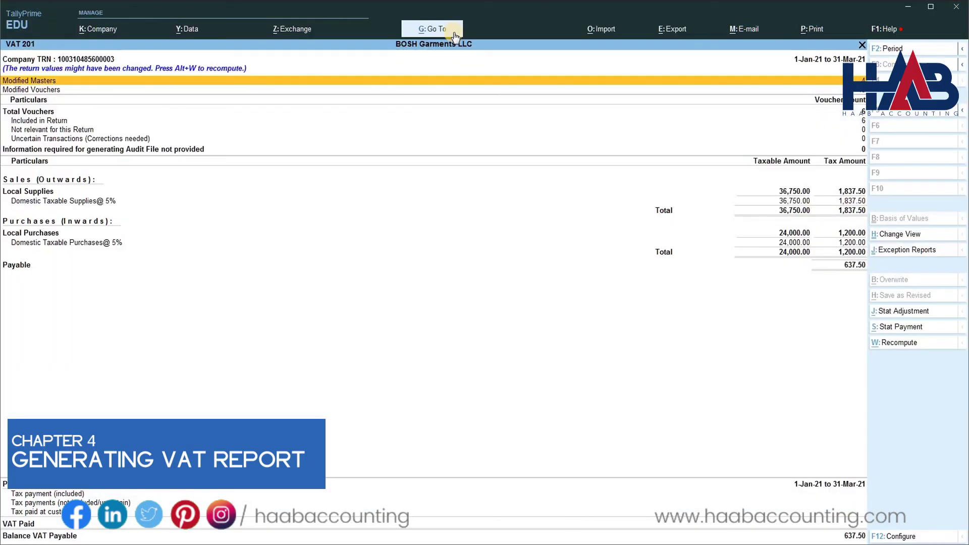
Set the return period from 1.1.21 to 31.1.21.
key("F2")
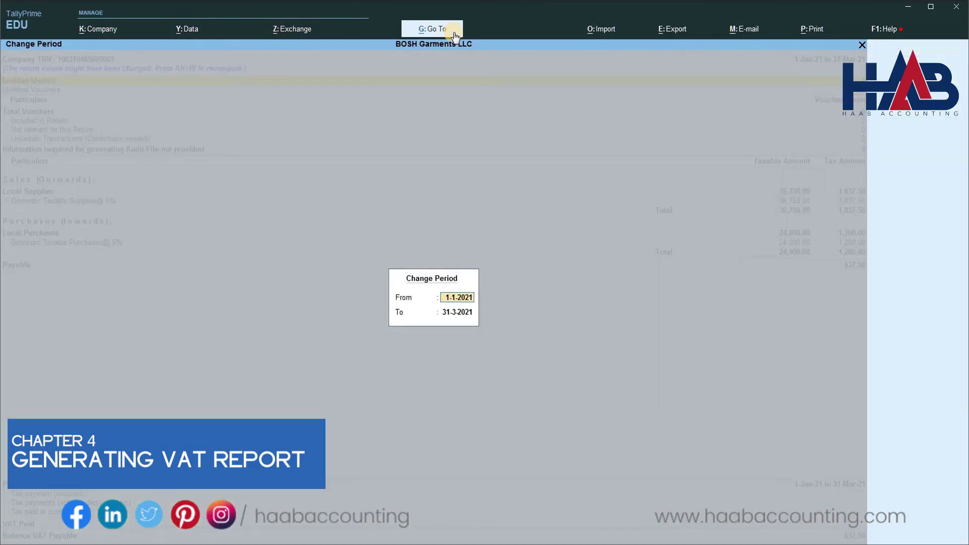
type("1.1.21")
key("Return")
type("31.1")
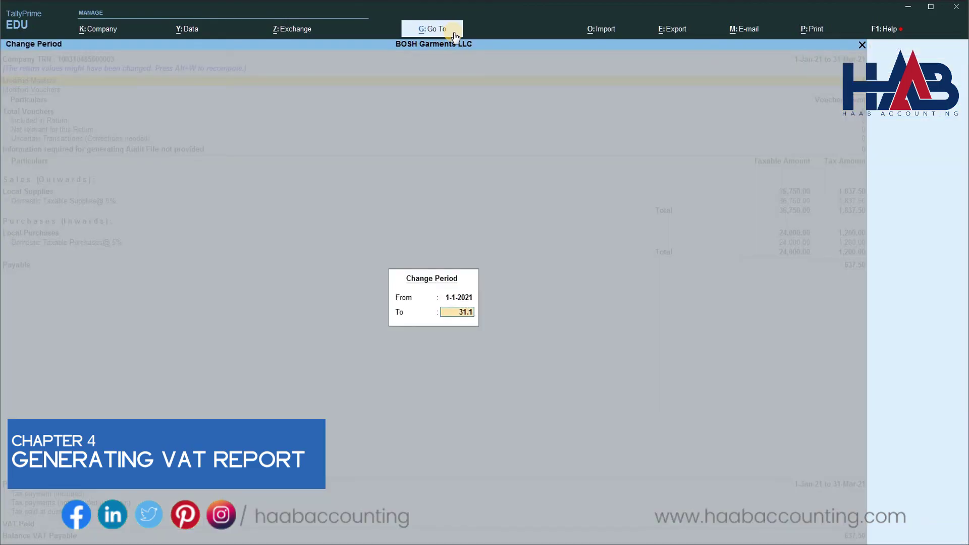
type(".21")
key("Return")
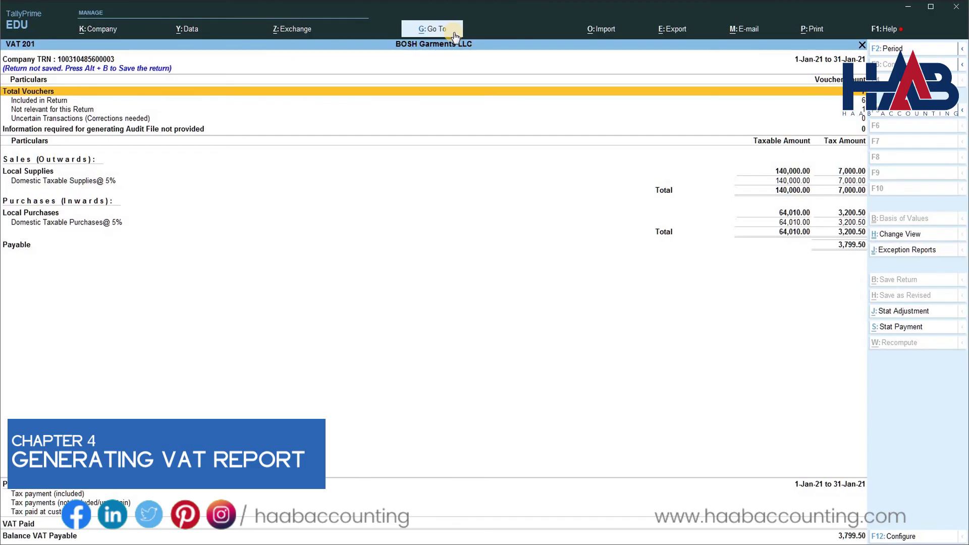
key("Down")
key("Down")
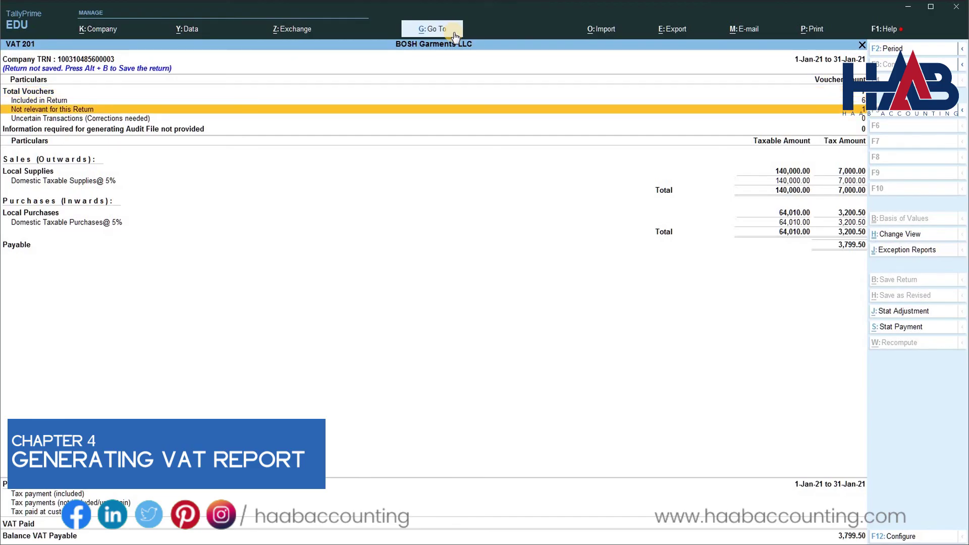
key("Down")
key("Down")
key("Down")
key("Down")
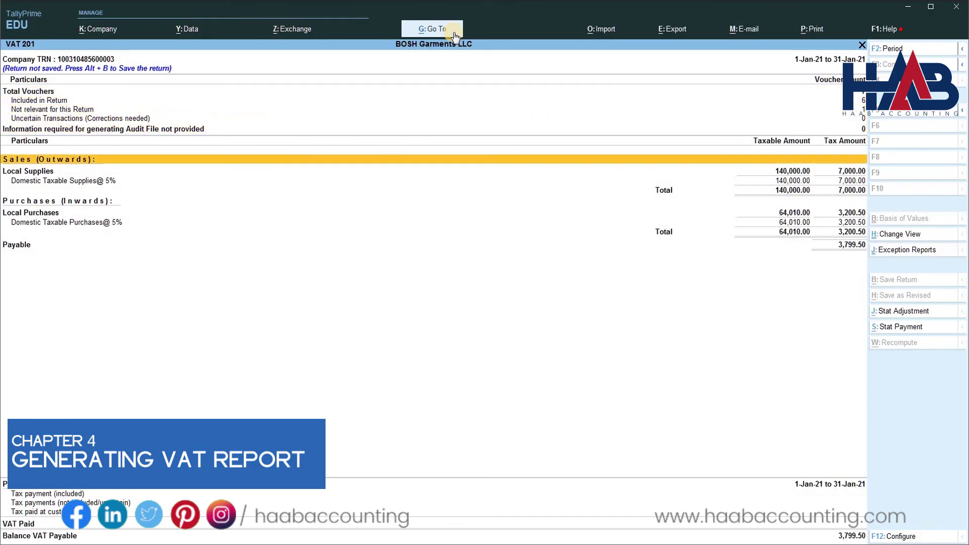
key("Down")
key("Return")
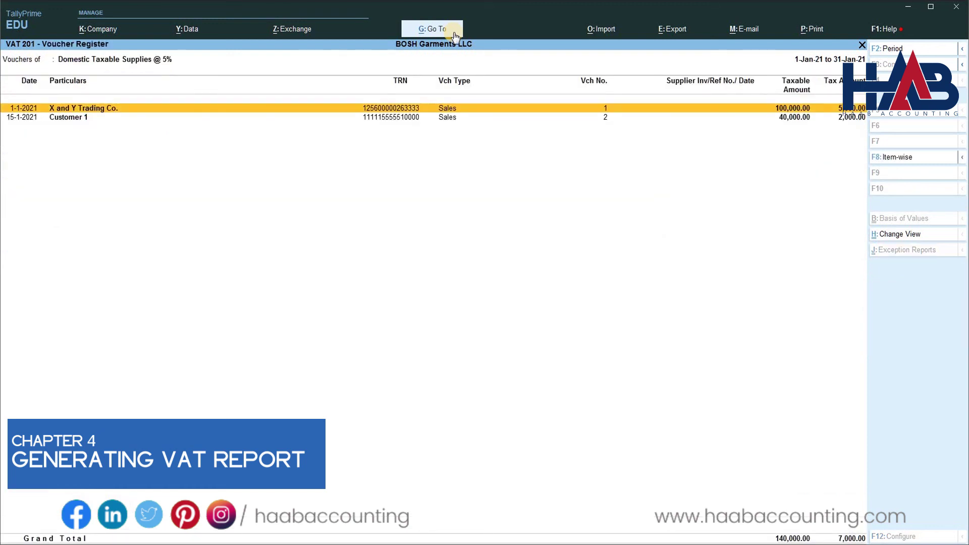
key("Escape")
key("Down")
key("Down")
key("Down")
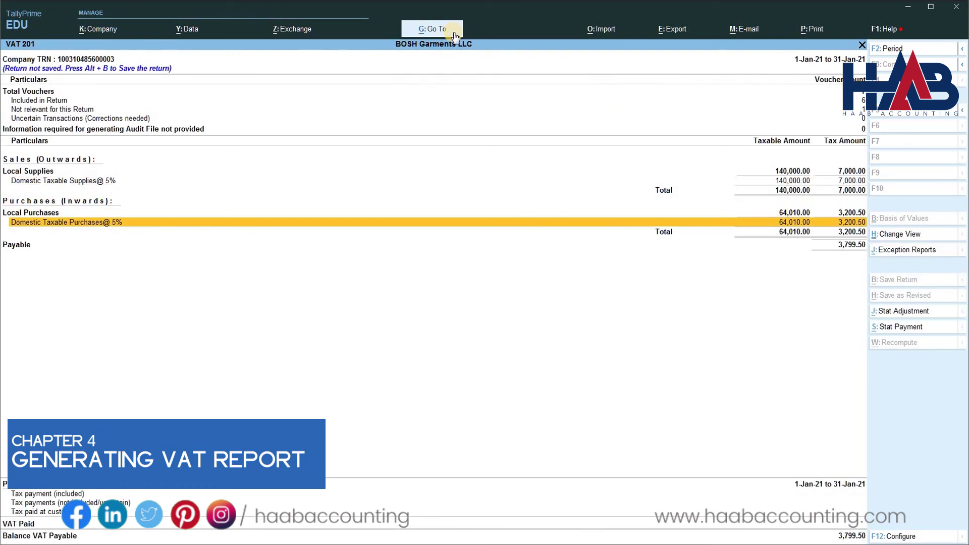
key("Return")
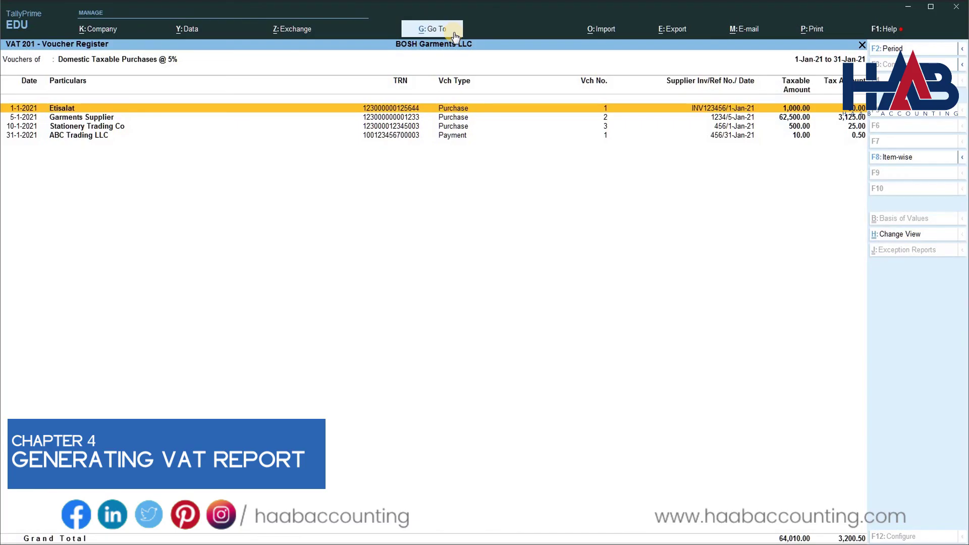
key("Escape")
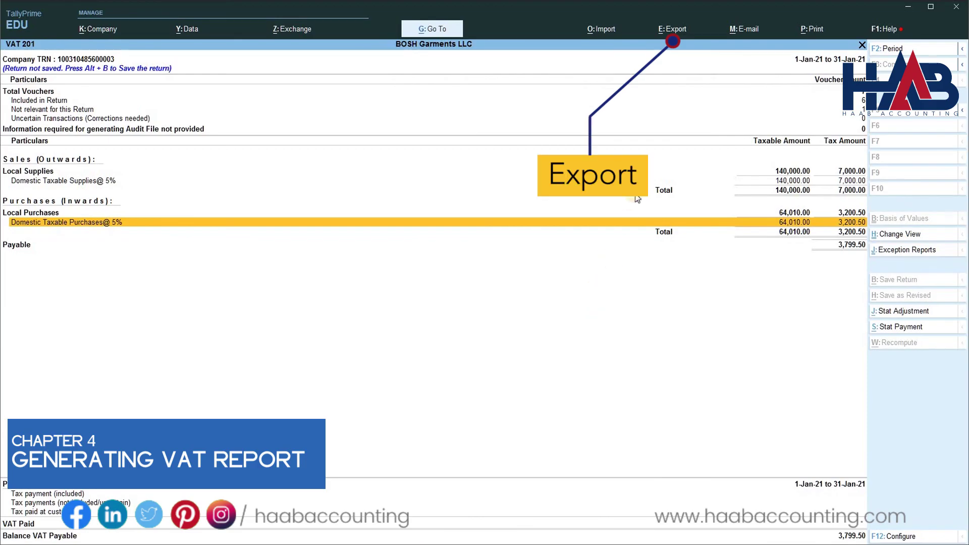
Export the January VAT 201 Return Form as a PDF.
left_click(677, 33)
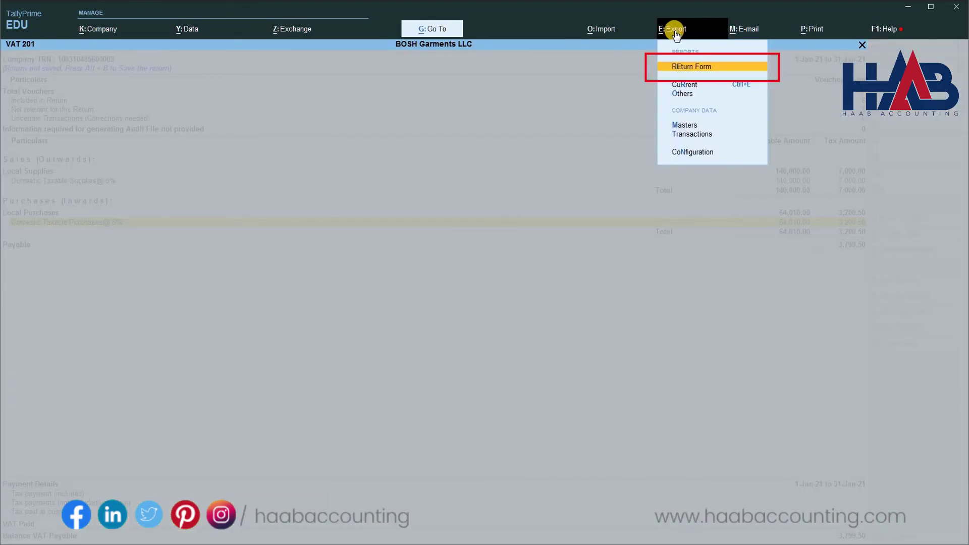
key("Return")
left_click(465, 385)
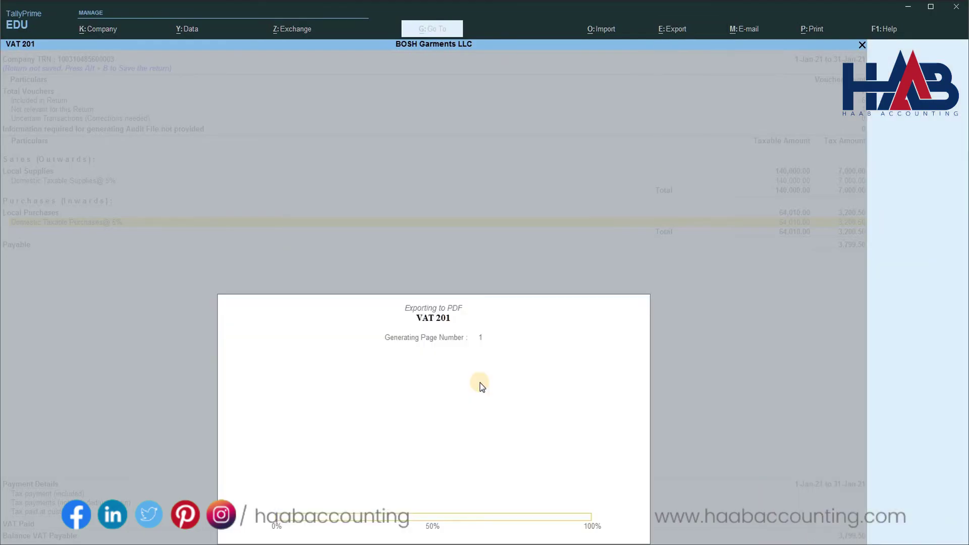